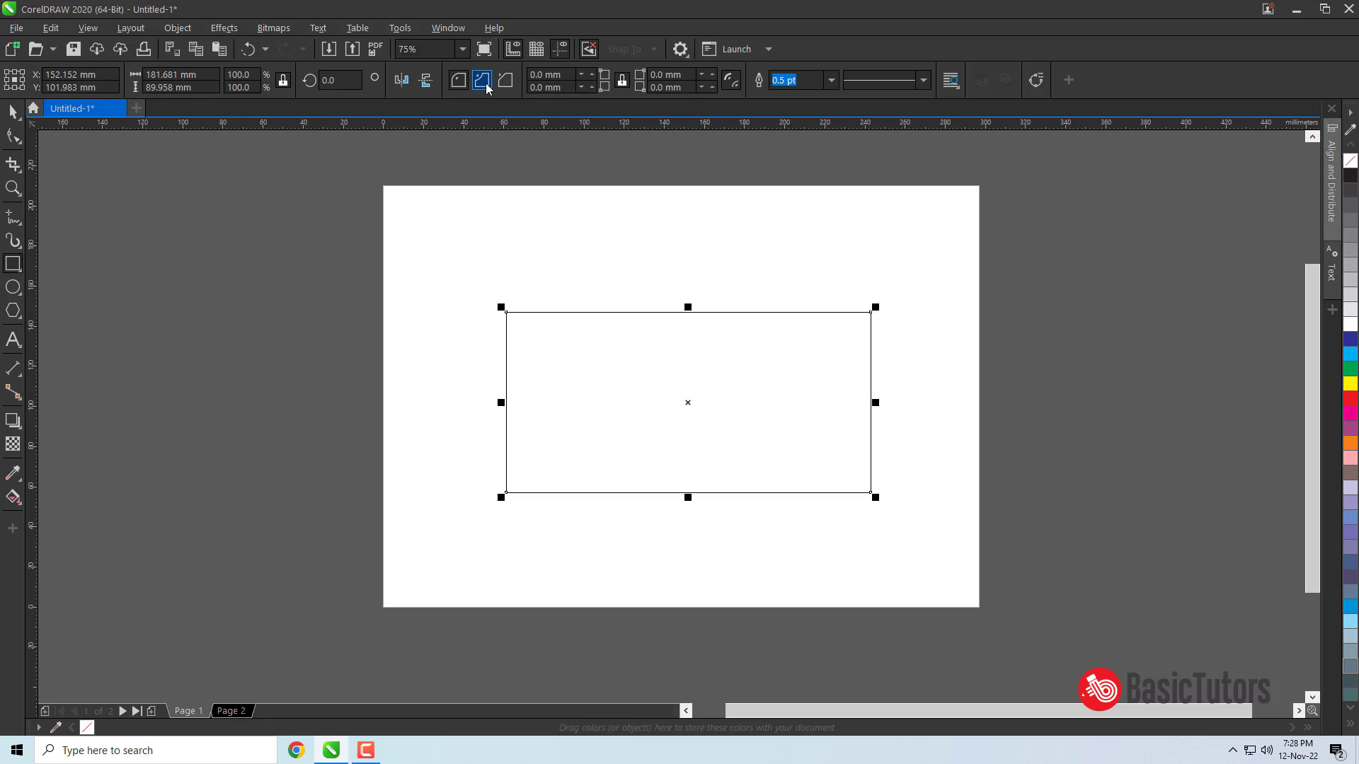
# Give all four corners of the large rectangle scalloped cut-outs with a radius of about 14.8 mm
pyautogui.click(482, 80)
pyautogui.click(12, 136)
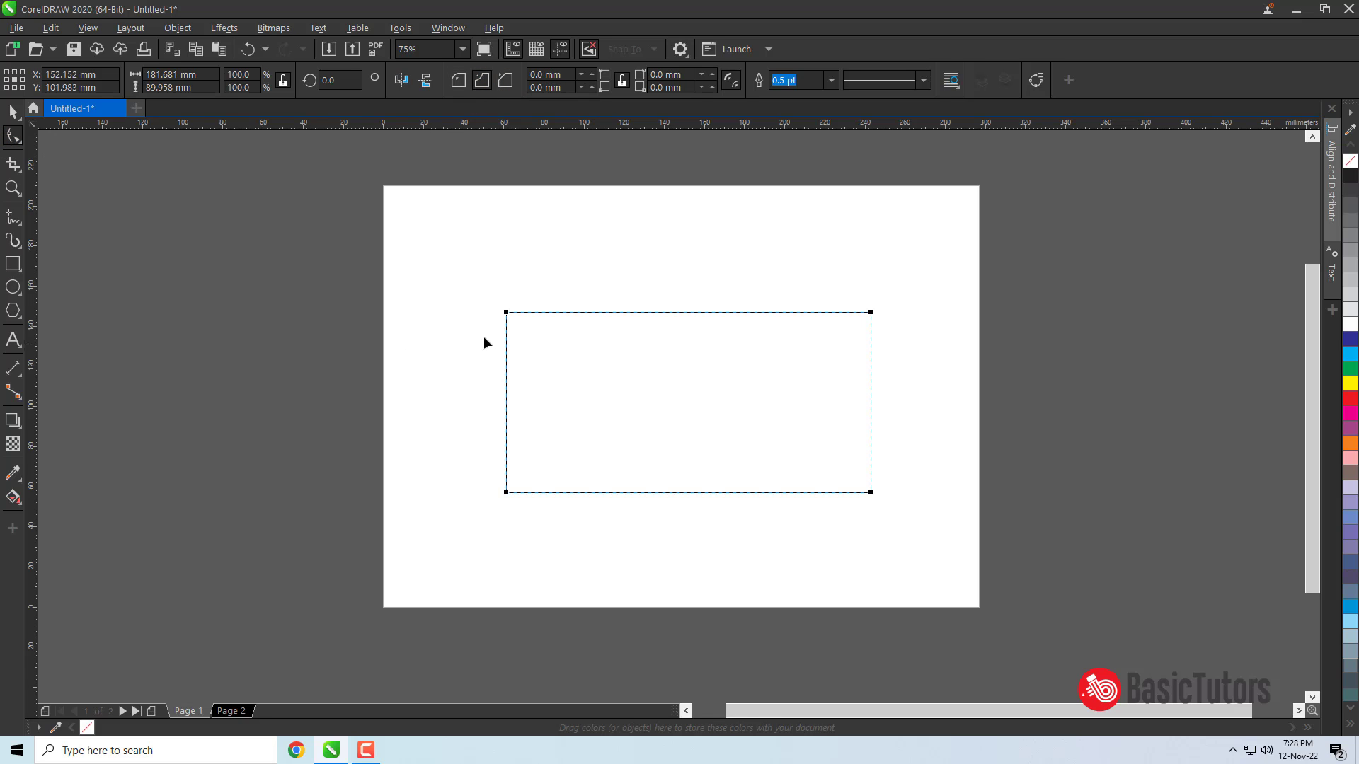
pyautogui.moveTo(507, 311); pyautogui.dragTo(537, 309)
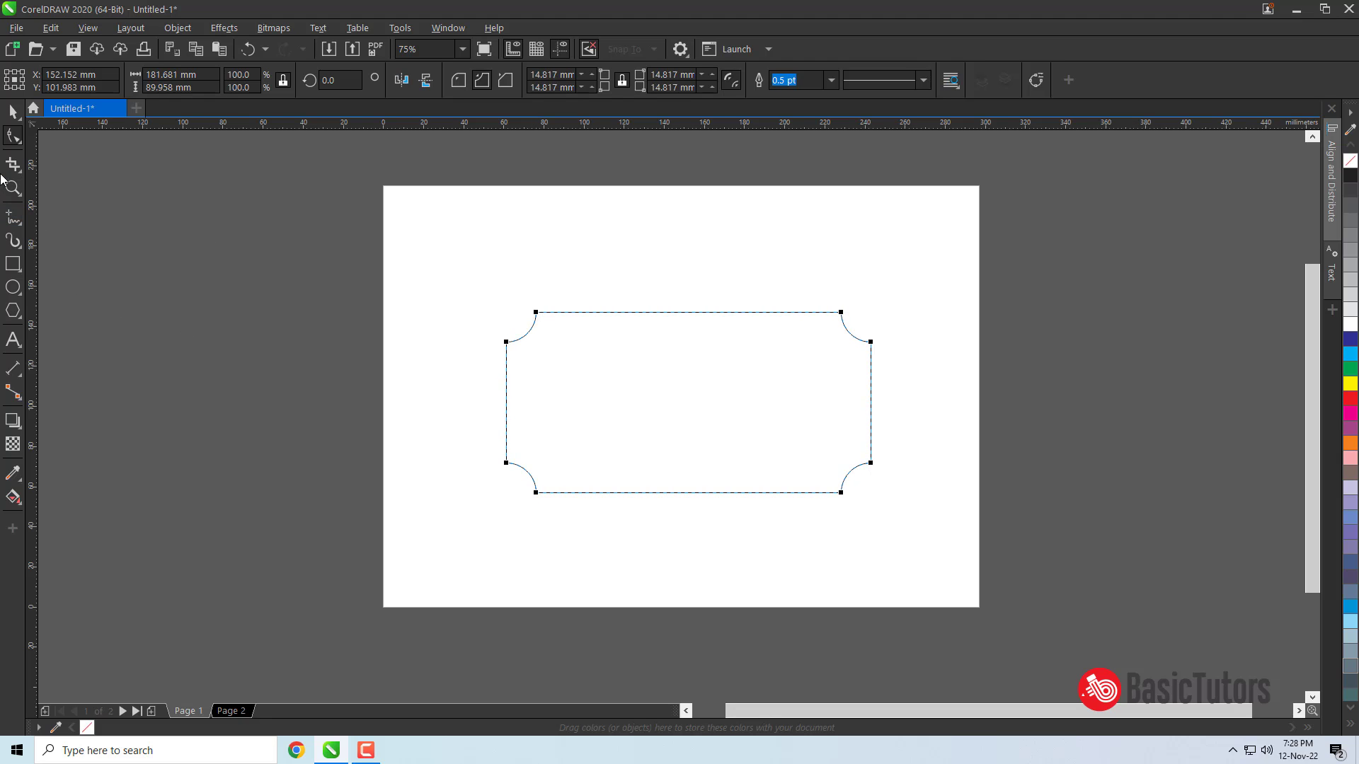
pyautogui.click(13, 111)
# Trim the ticket shape with a thin vertical rectangle about 1.4 × 120.7 mm, drawn across its right half, and delete that cutter
pyautogui.click(10, 264)
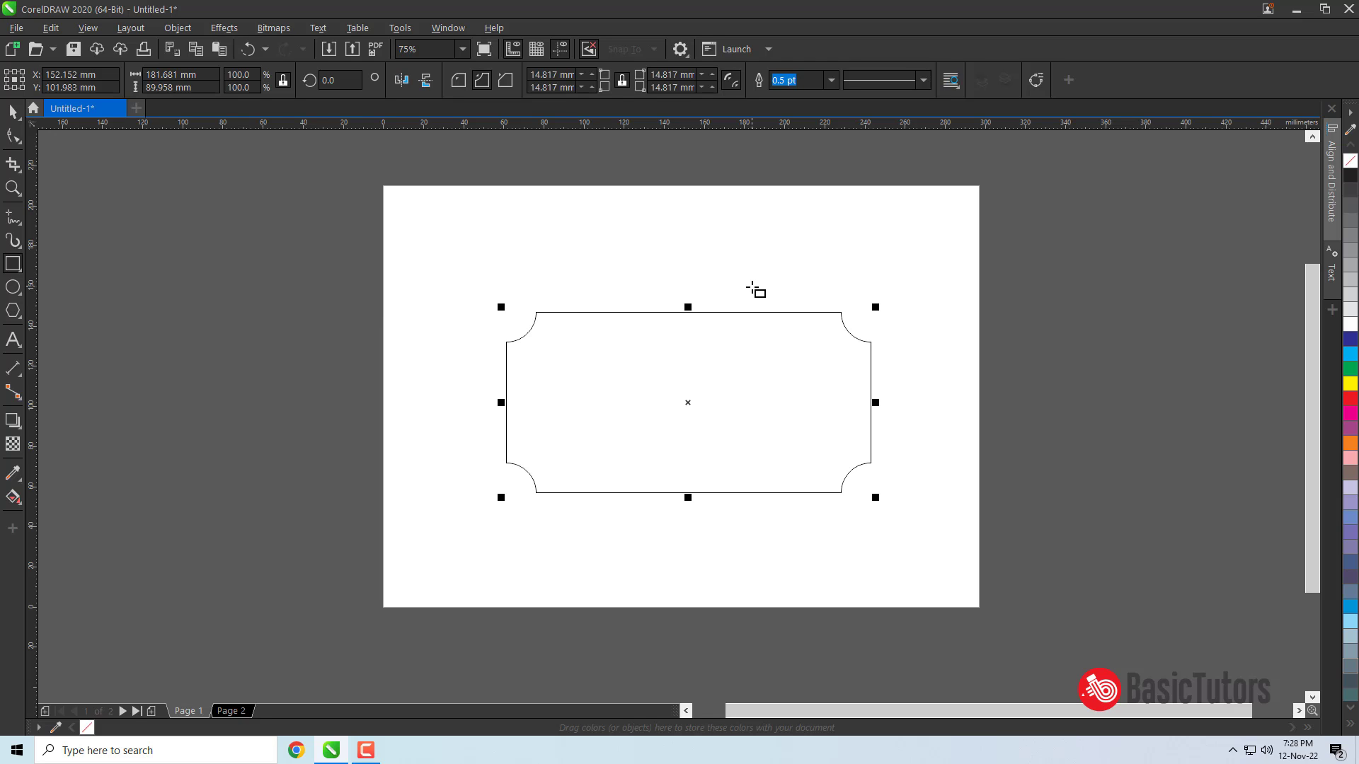
pyautogui.moveTo(753, 287); pyautogui.dragTo(753, 530)
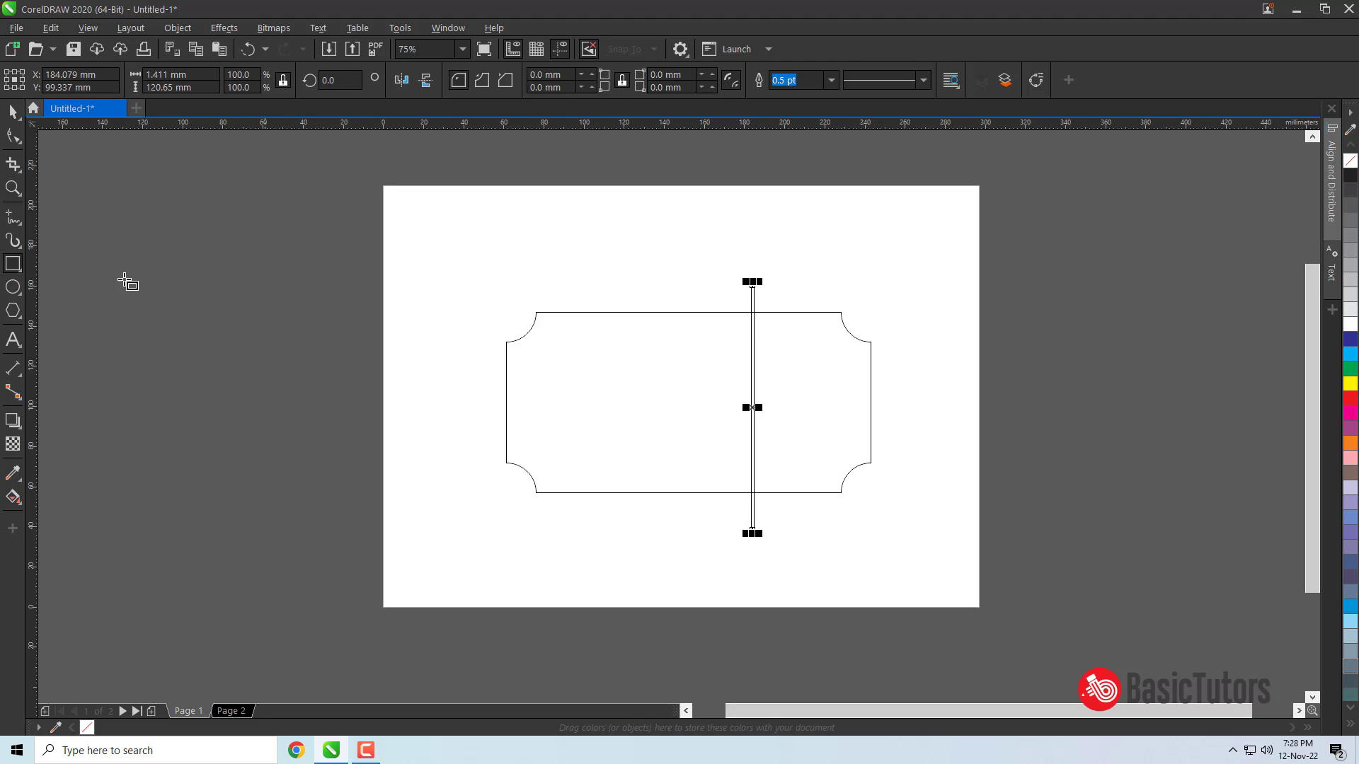
pyautogui.click(13, 112)
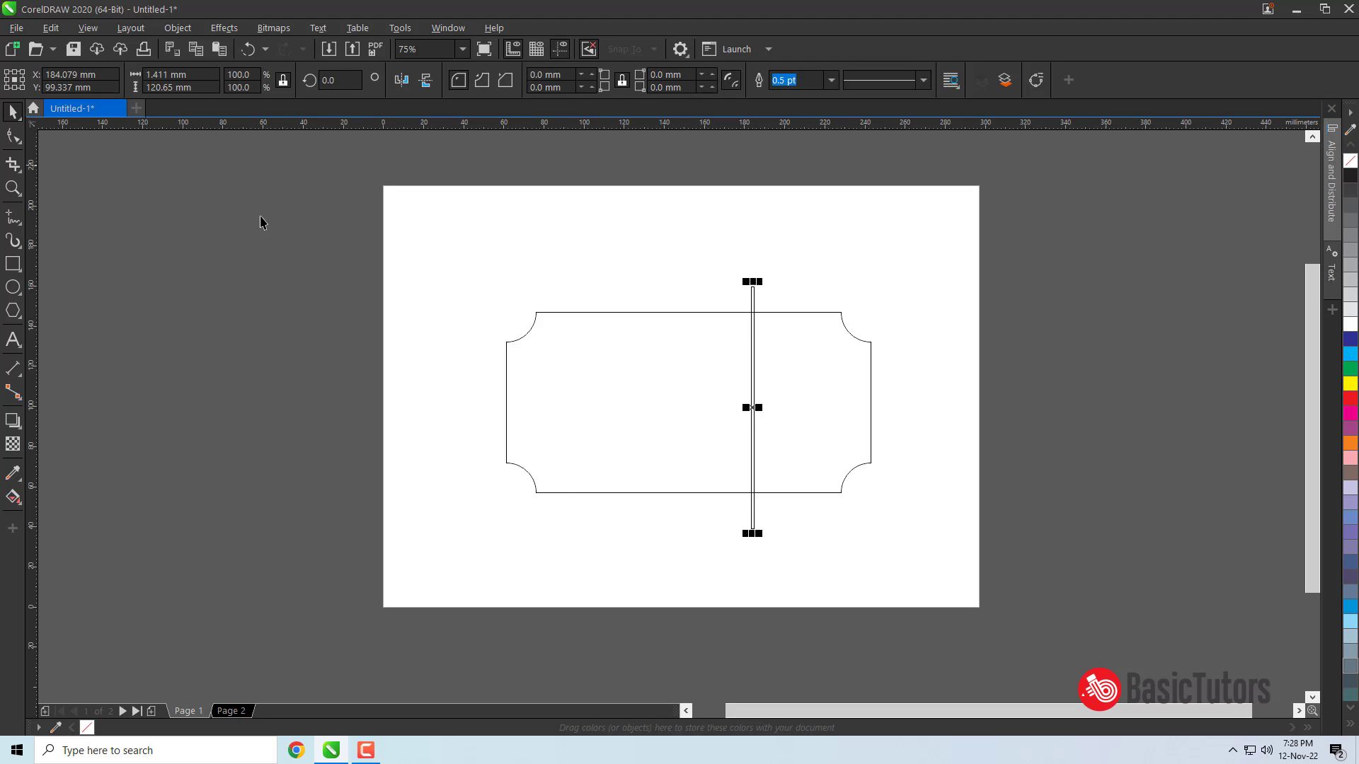
pyautogui.keyDown('shift'); pyautogui.click(810, 319); pyautogui.keyUp('shift')
pyautogui.click(510, 83)
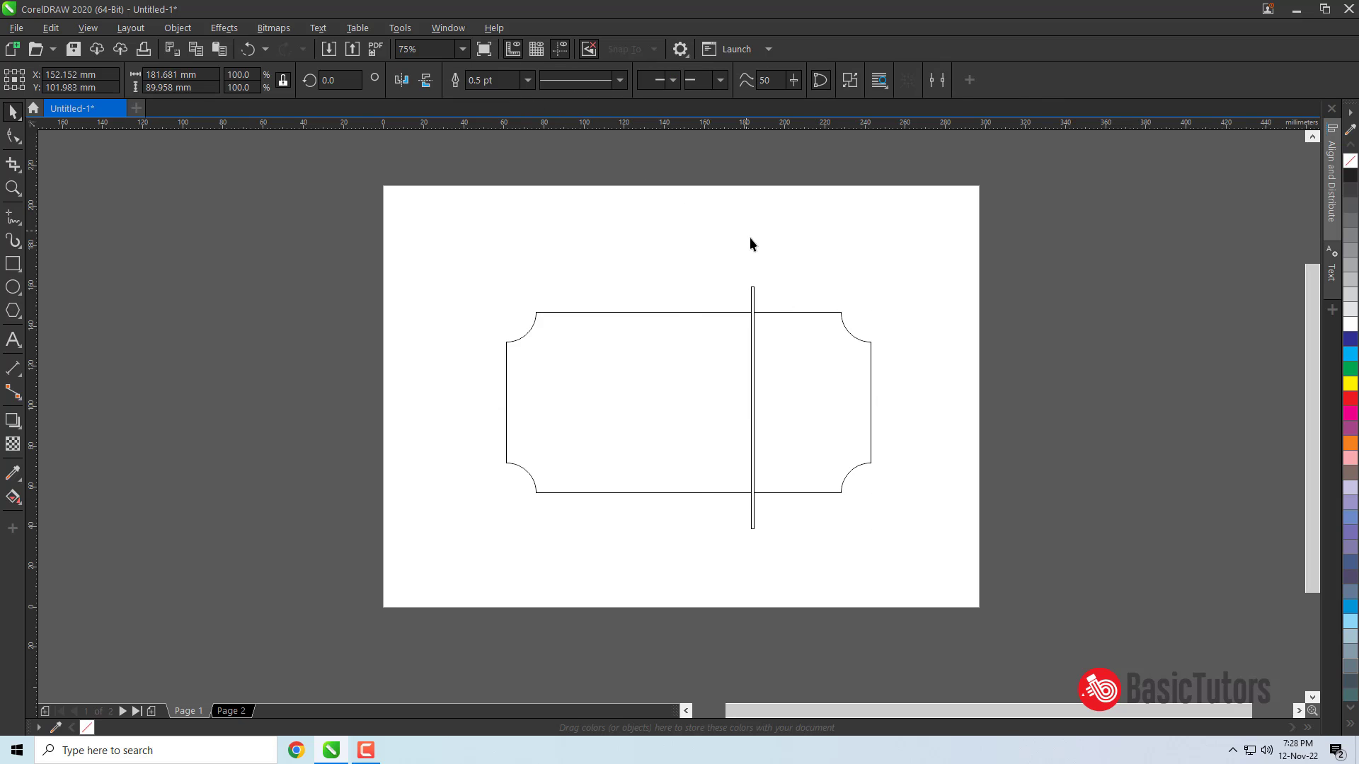
pyautogui.click(754, 289)
pyautogui.press('Delete')
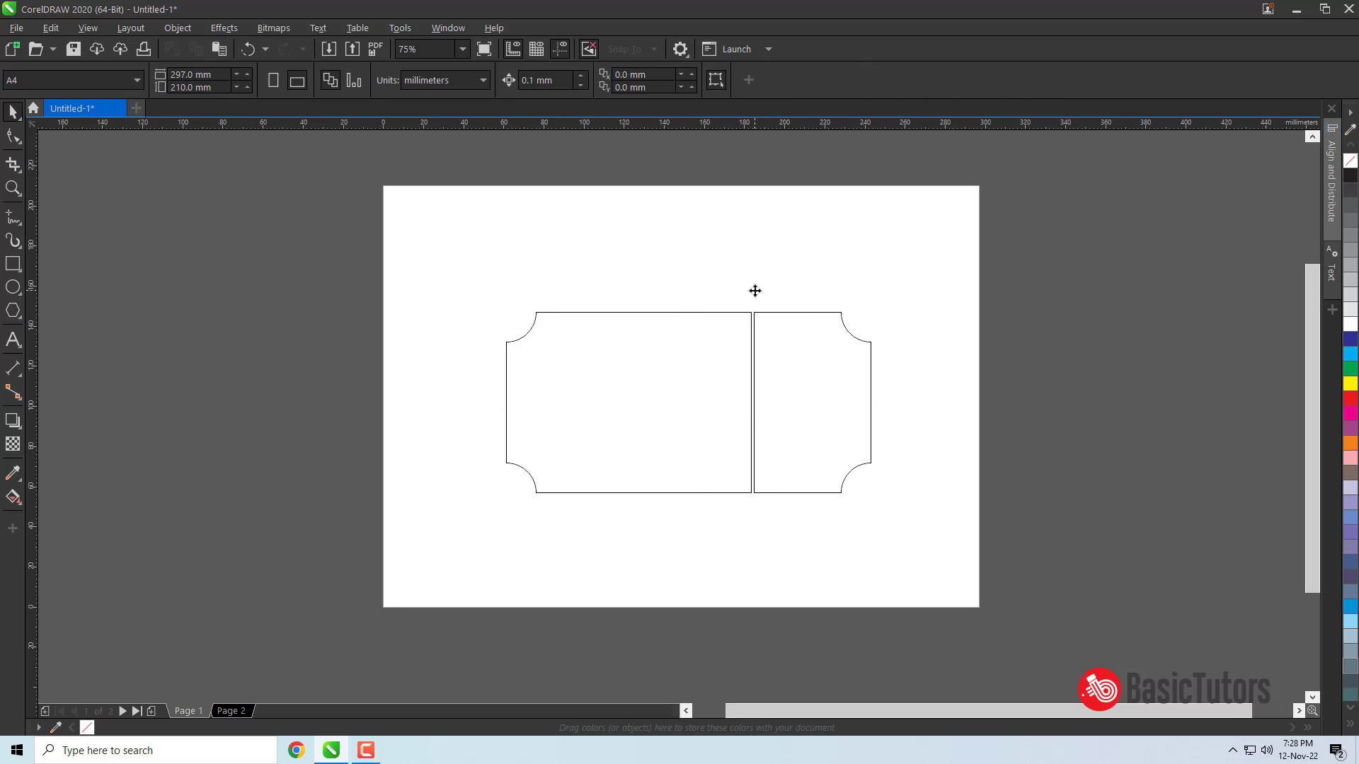
# Break the cut ticket shape apart into separate left and right pieces
pyautogui.click(780, 328)
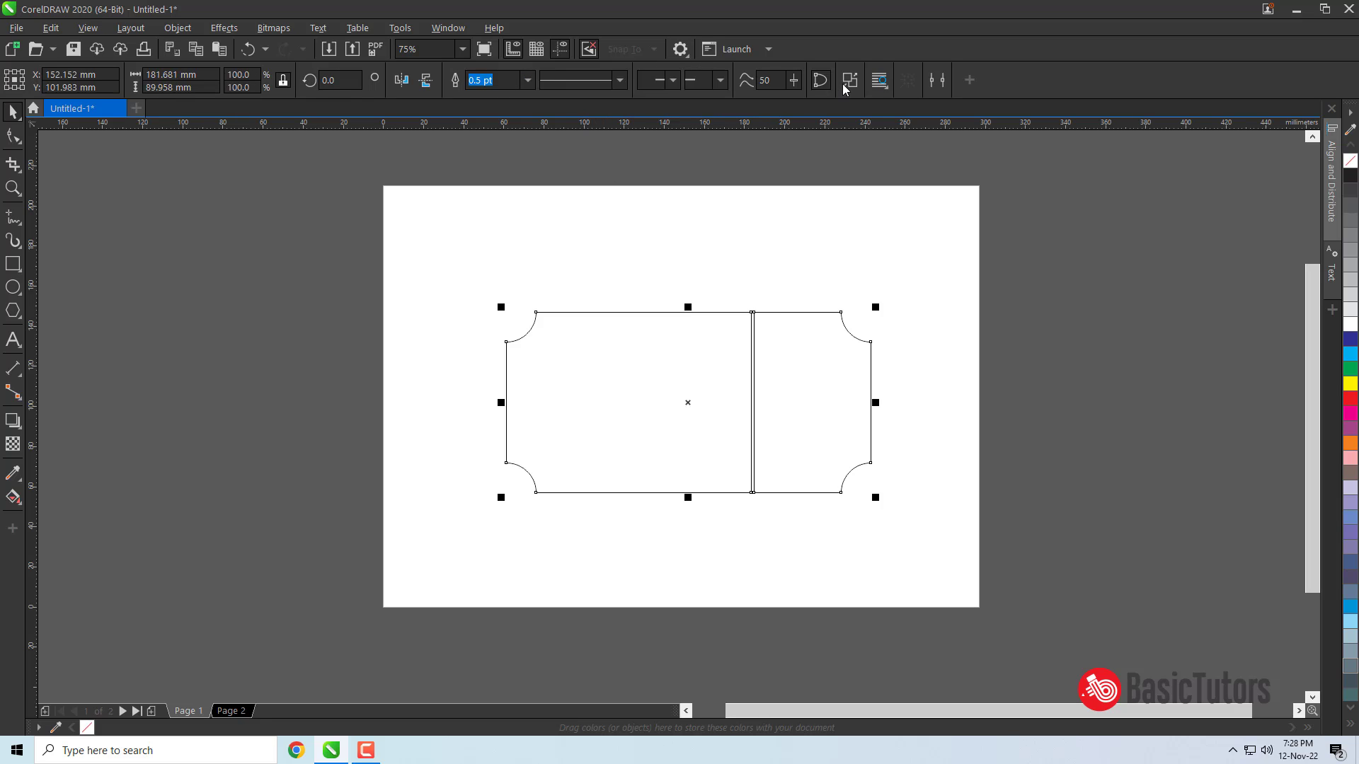
pyautogui.click(813, 214)
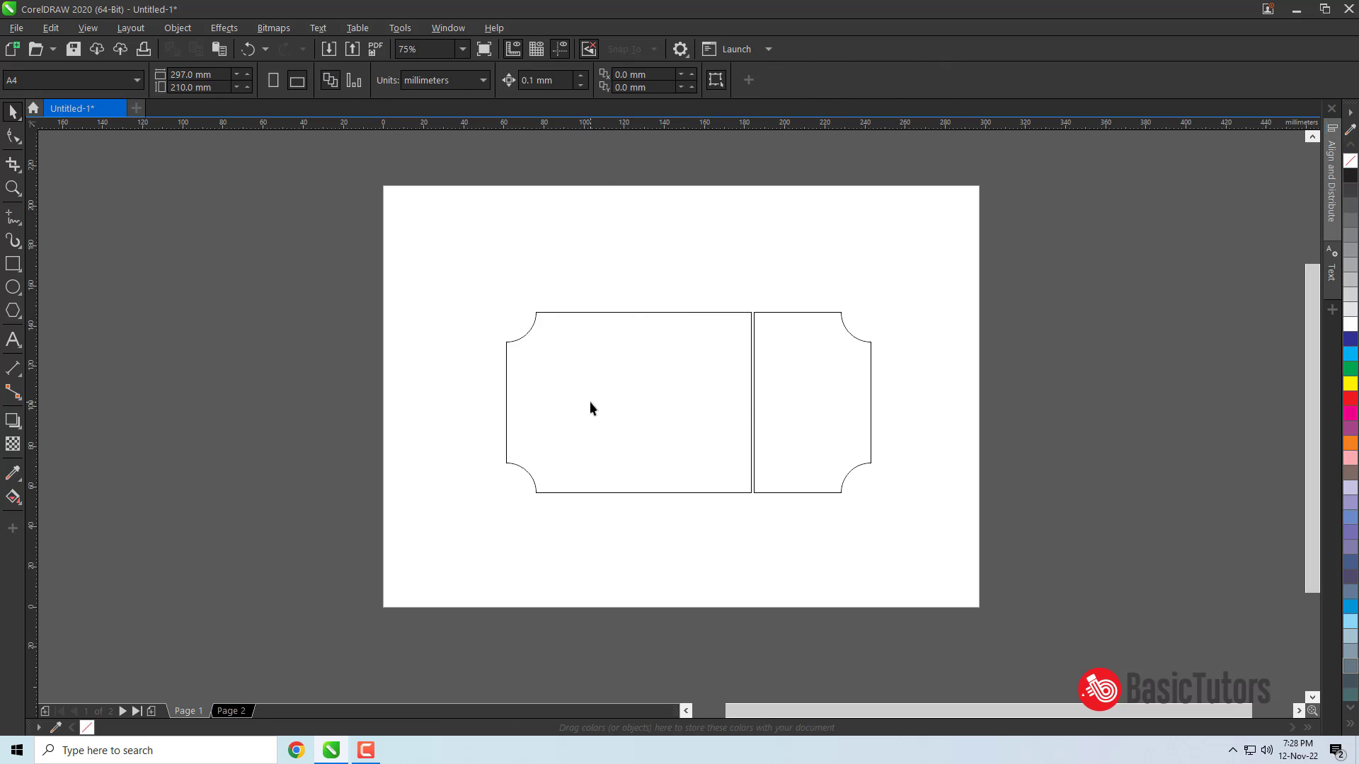
pyautogui.click(590, 402)
pyautogui.click(434, 378)
# Draw a rectangle about 92 × 67 mm inside the ticket's left piece and align it to that piece's mid-height
pyautogui.press('z')
pyautogui.moveTo(460, 280); pyautogui.dragTo(931, 540)
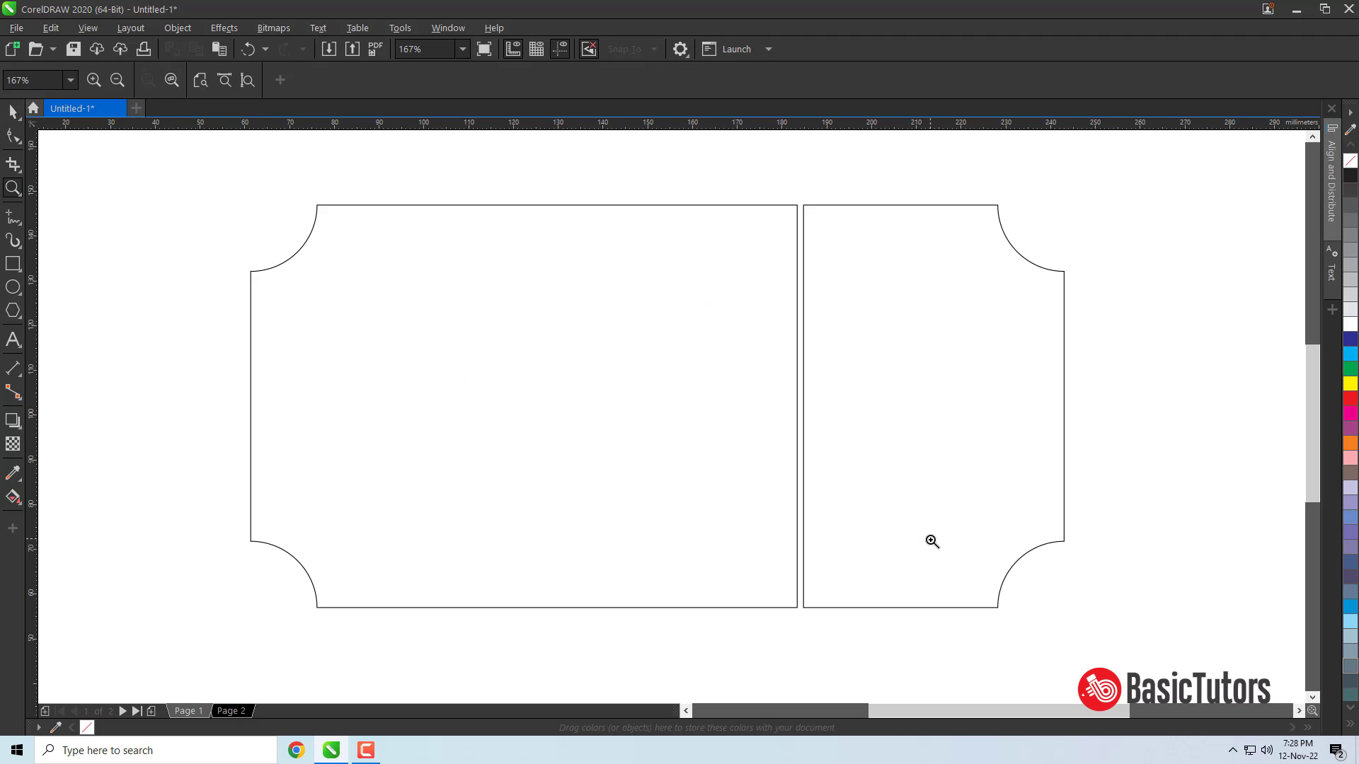
pyautogui.click(13, 111)
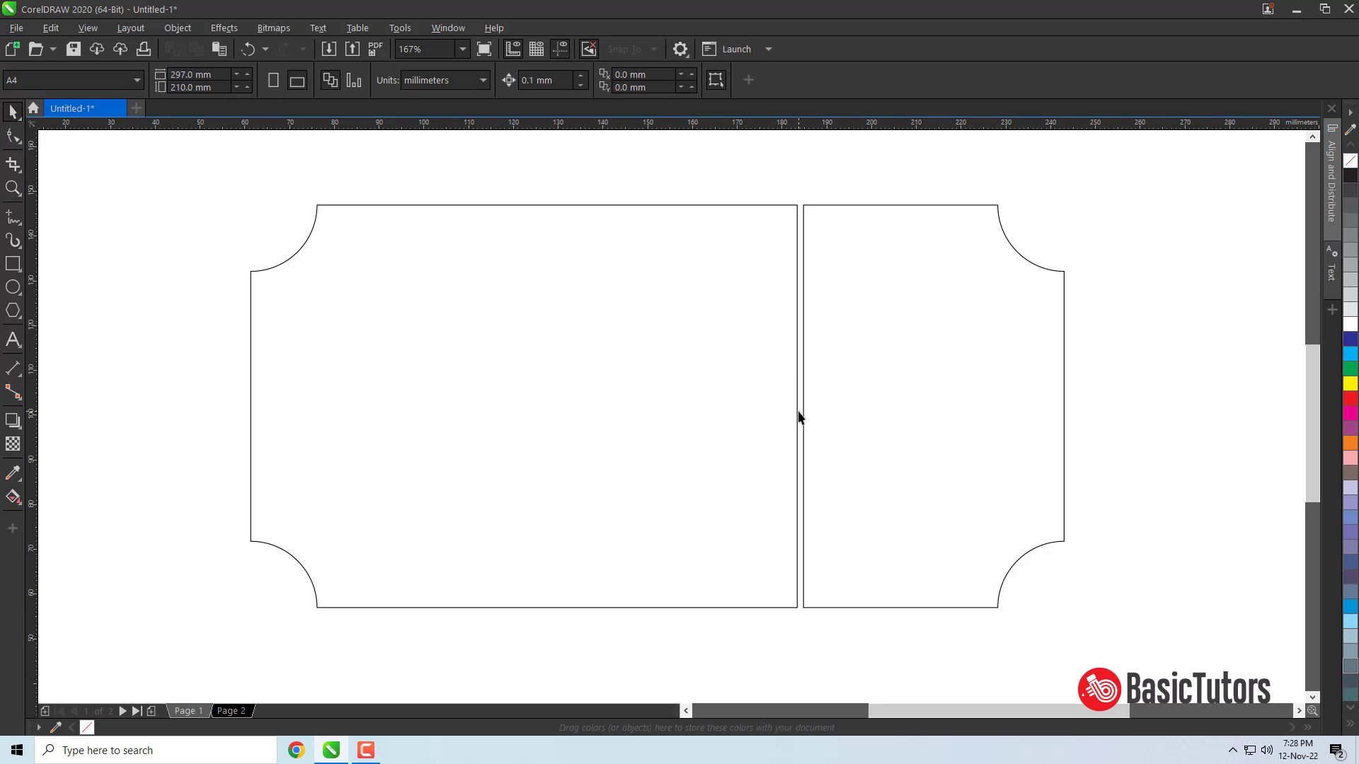
pyautogui.click(12, 264)
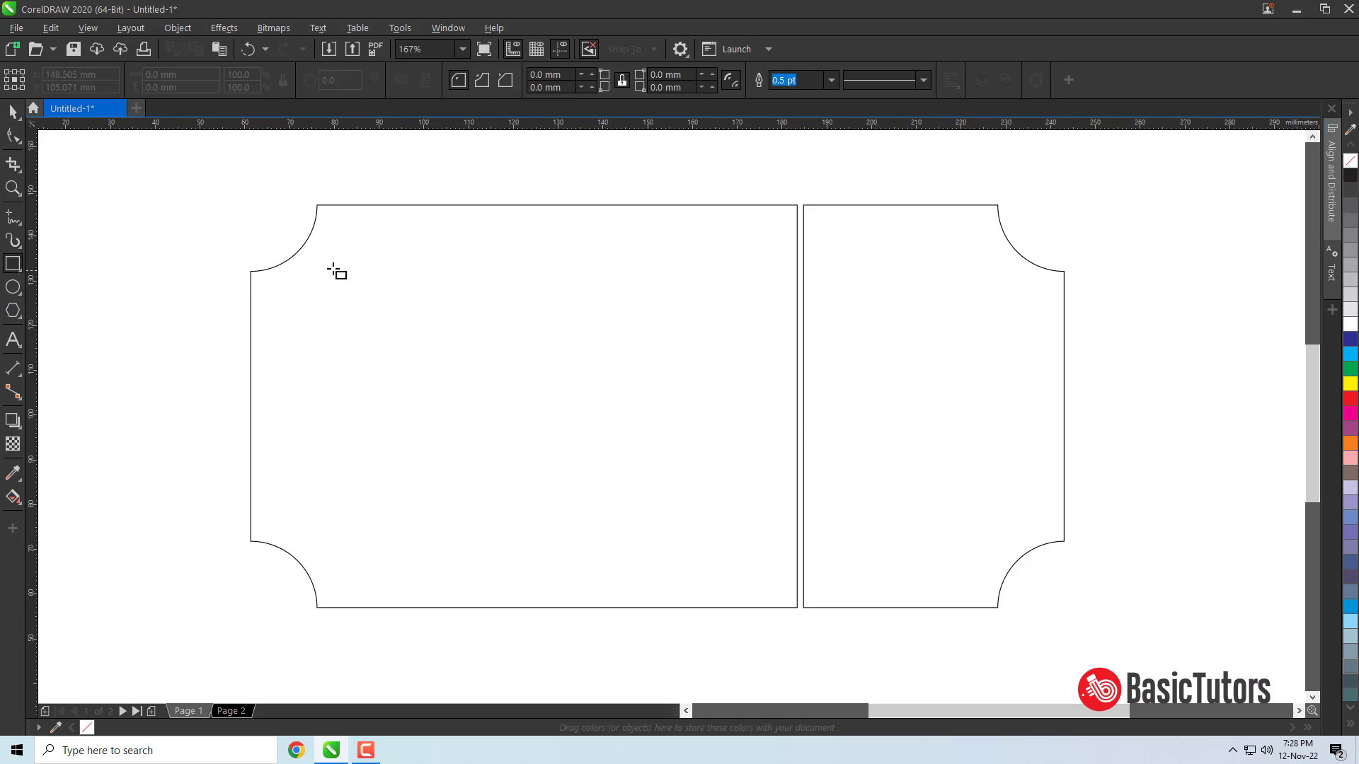
pyautogui.moveTo(335, 264); pyautogui.dragTo(749, 566)
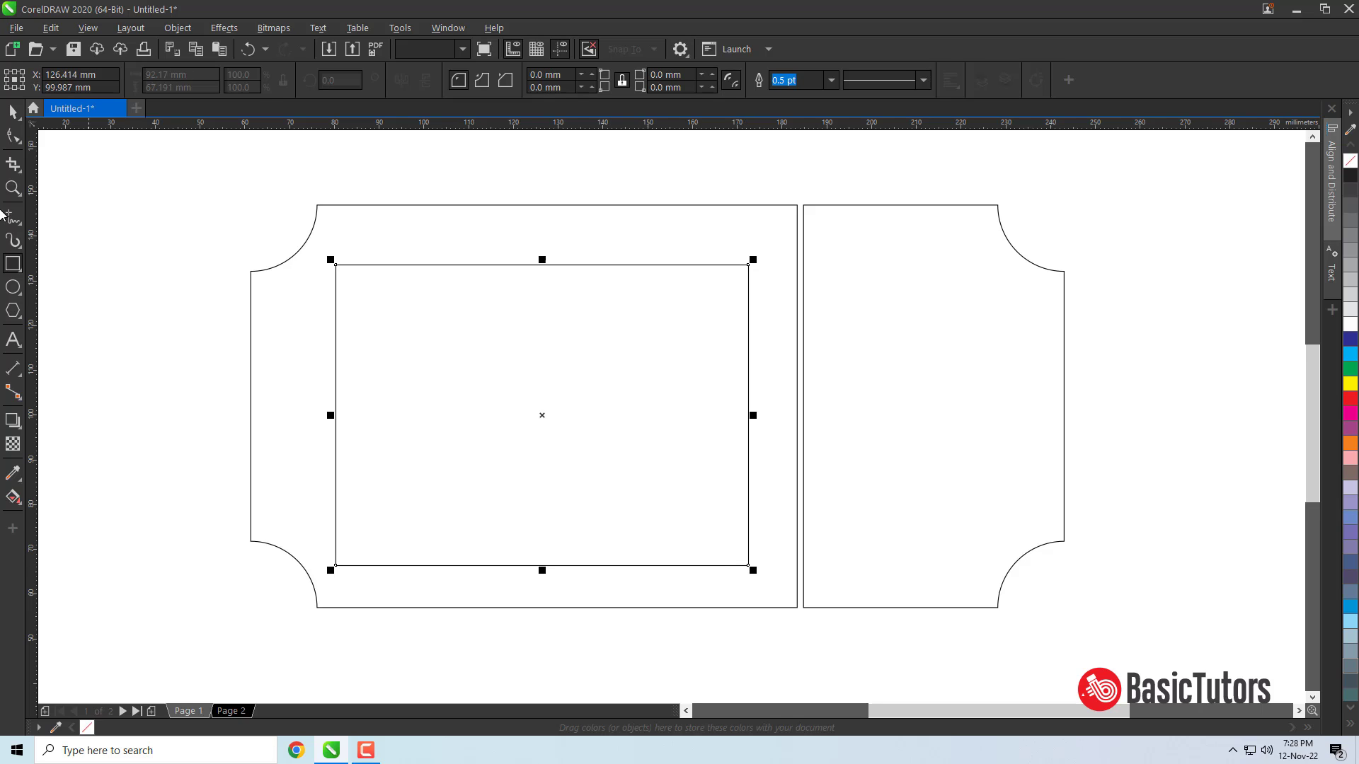
pyautogui.click(13, 112)
pyautogui.keyDown('shift'); pyautogui.click(460, 206); pyautogui.keyUp('shift')
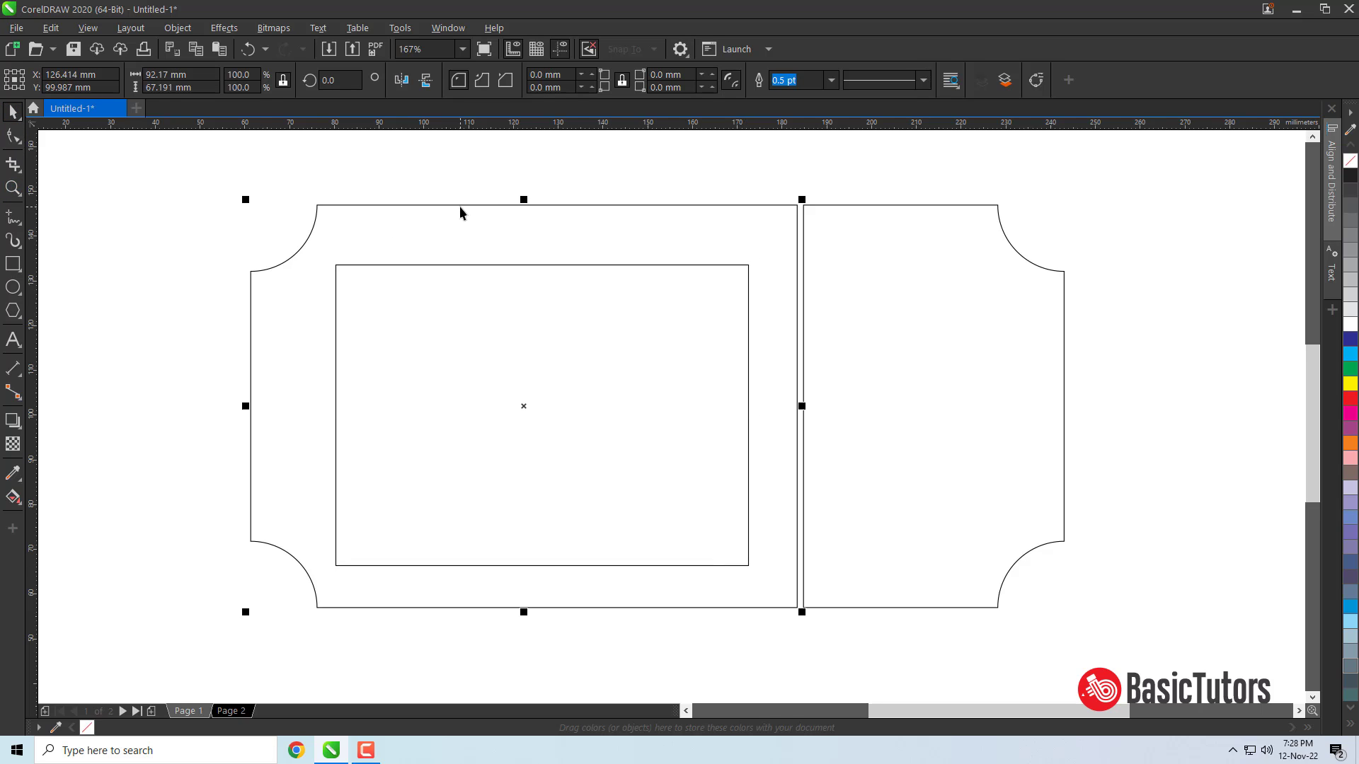
pyautogui.press('e')
pyautogui.click(278, 161)
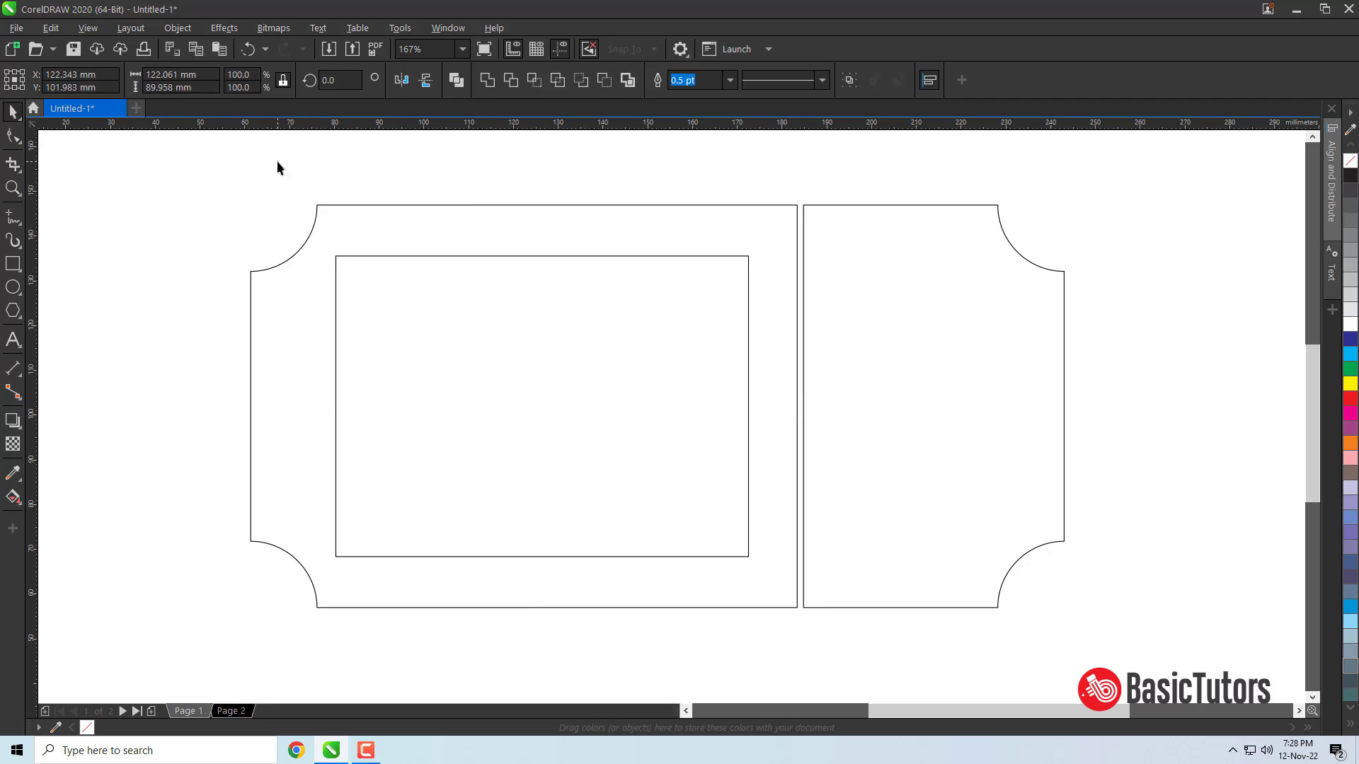
# Round all corners of the inner rectangle to a radius of about 10.3 mm
pyautogui.click(341, 256)
pyautogui.click(13, 136)
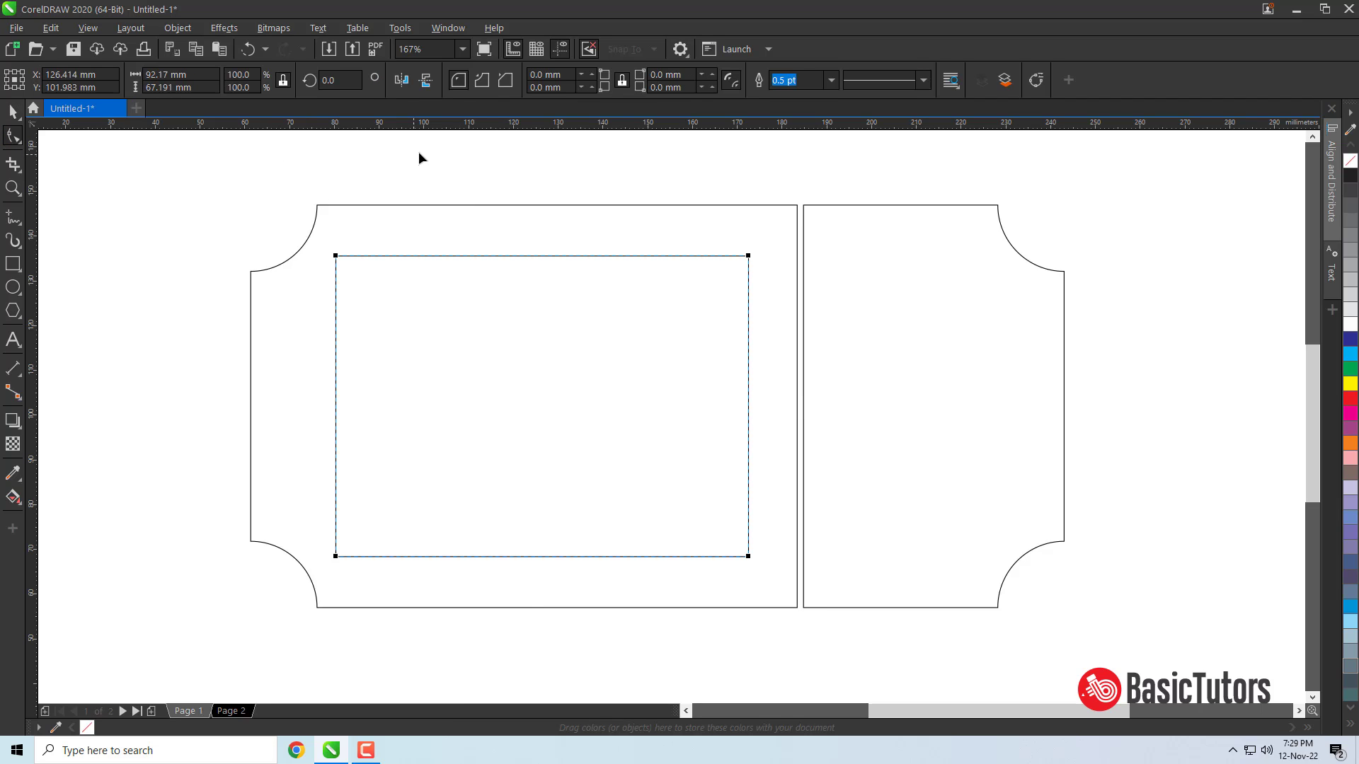
pyautogui.moveTo(336, 256); pyautogui.dragTo(382, 254)
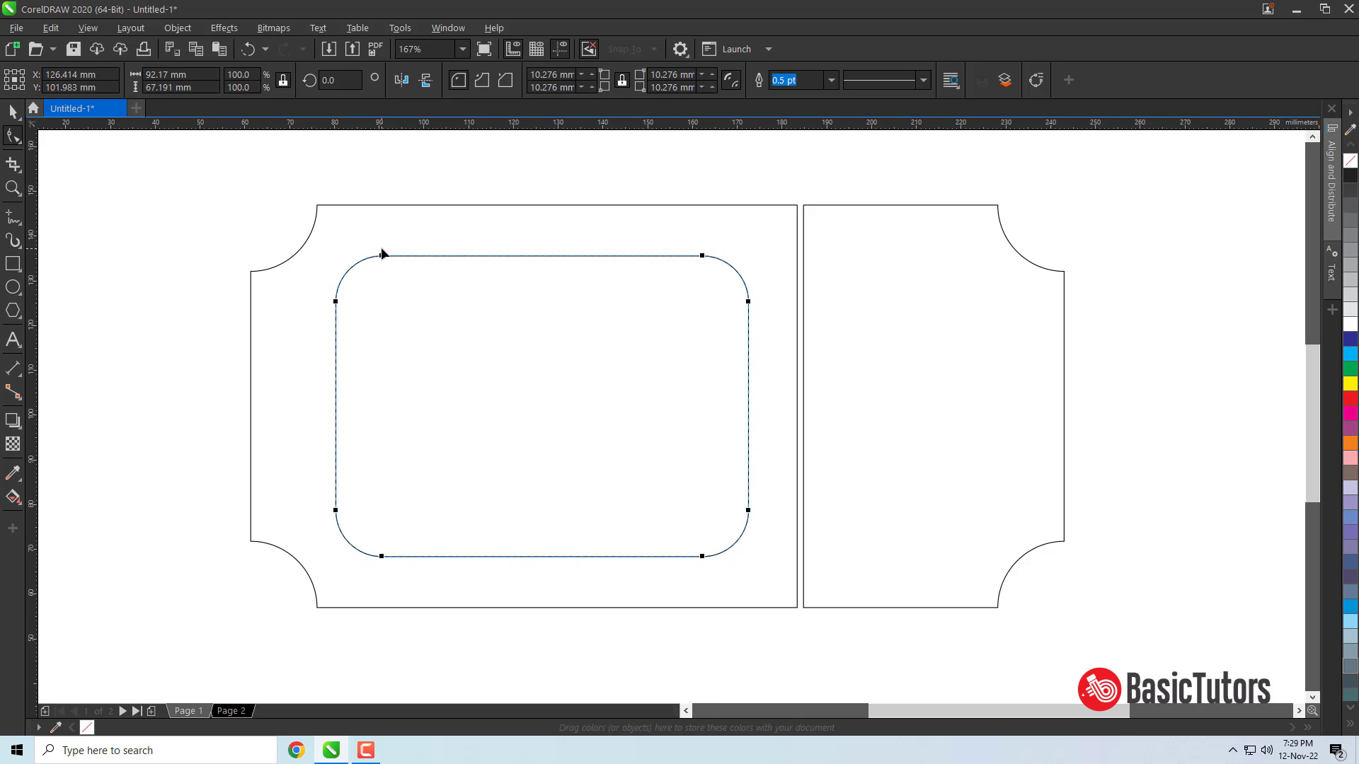
pyautogui.press('space')
pyautogui.click(134, 255)
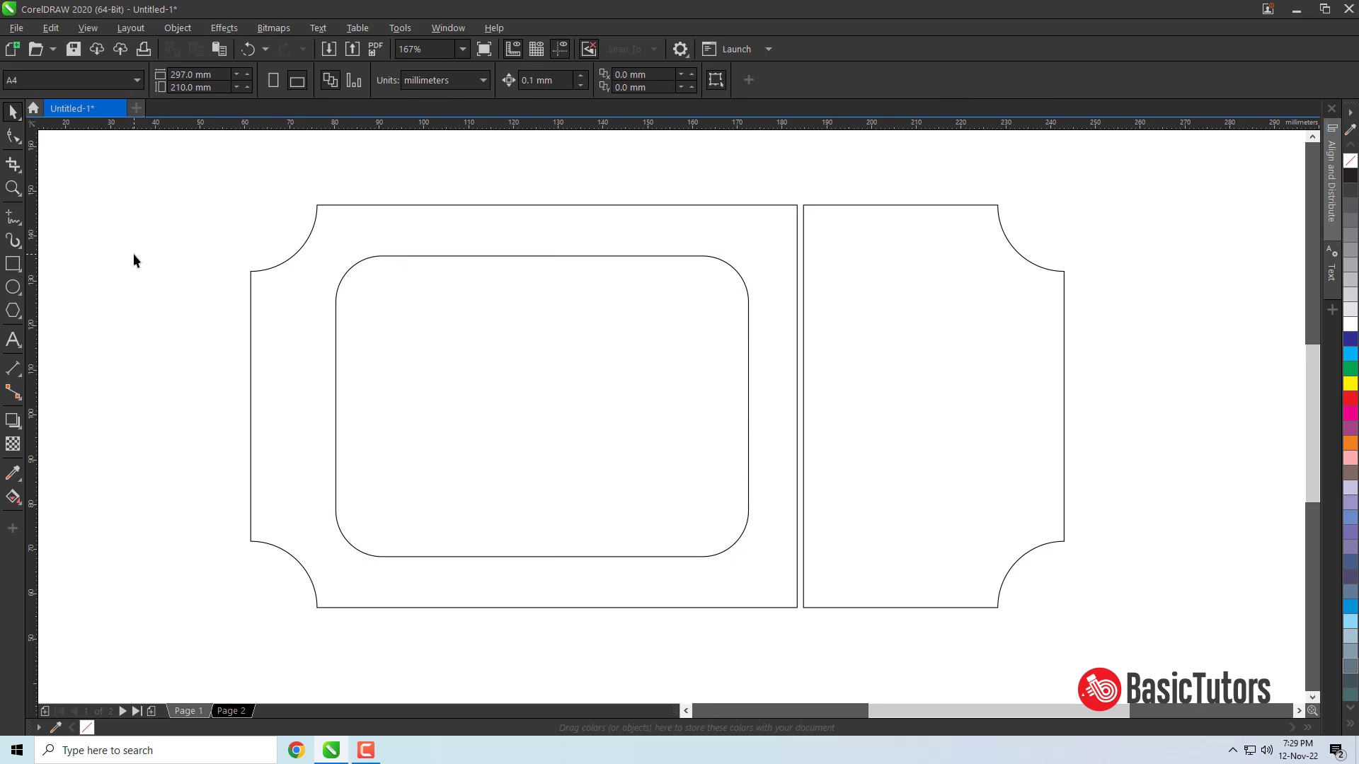
# Draw a circle about 8.5 mm across on the ticket's left edge and repeat evenly spaced copies downward to make a column of five
pyautogui.click(20, 292)
pyautogui.moveTo(229, 301); pyautogui.dragTo(267, 340)
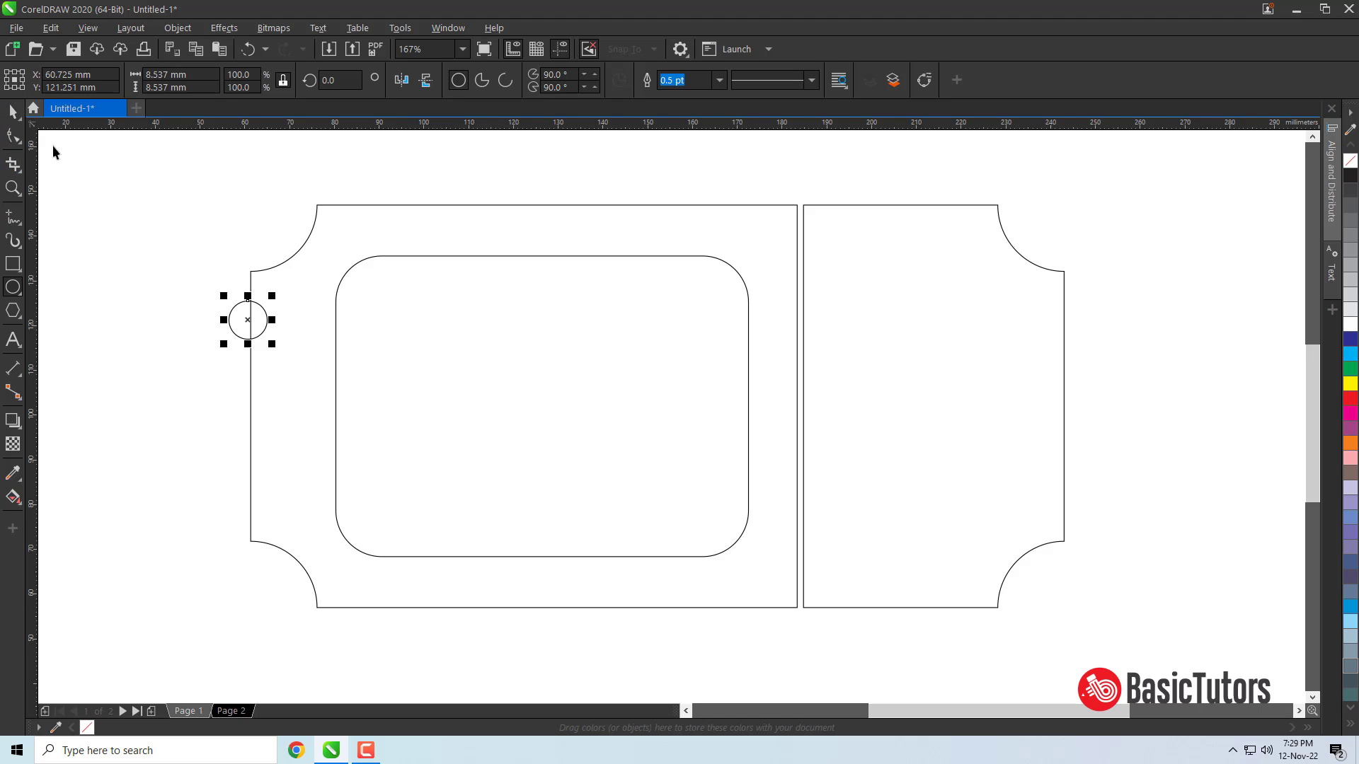
pyautogui.press('space')
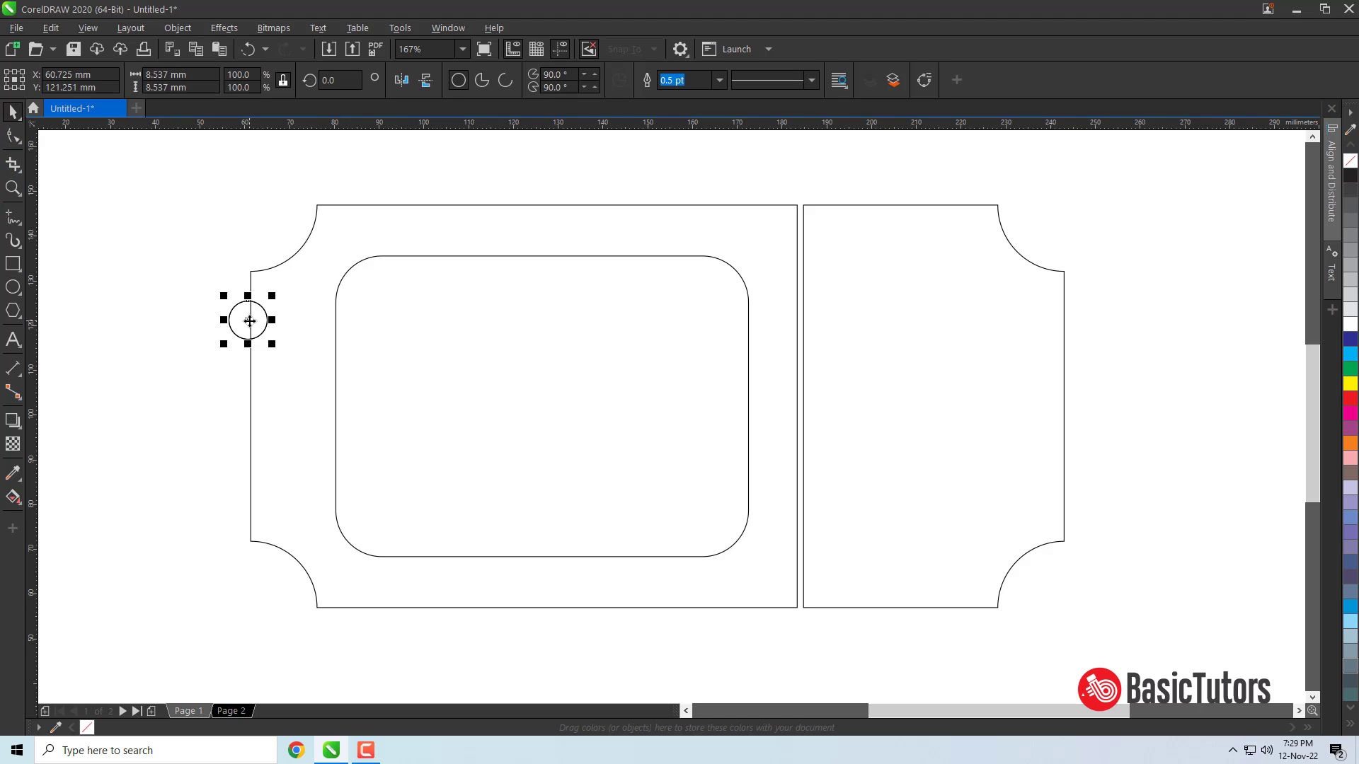
pyautogui.moveTo(250, 320); pyautogui.dragTo(250, 369)
pyautogui.rightClick(250, 369)
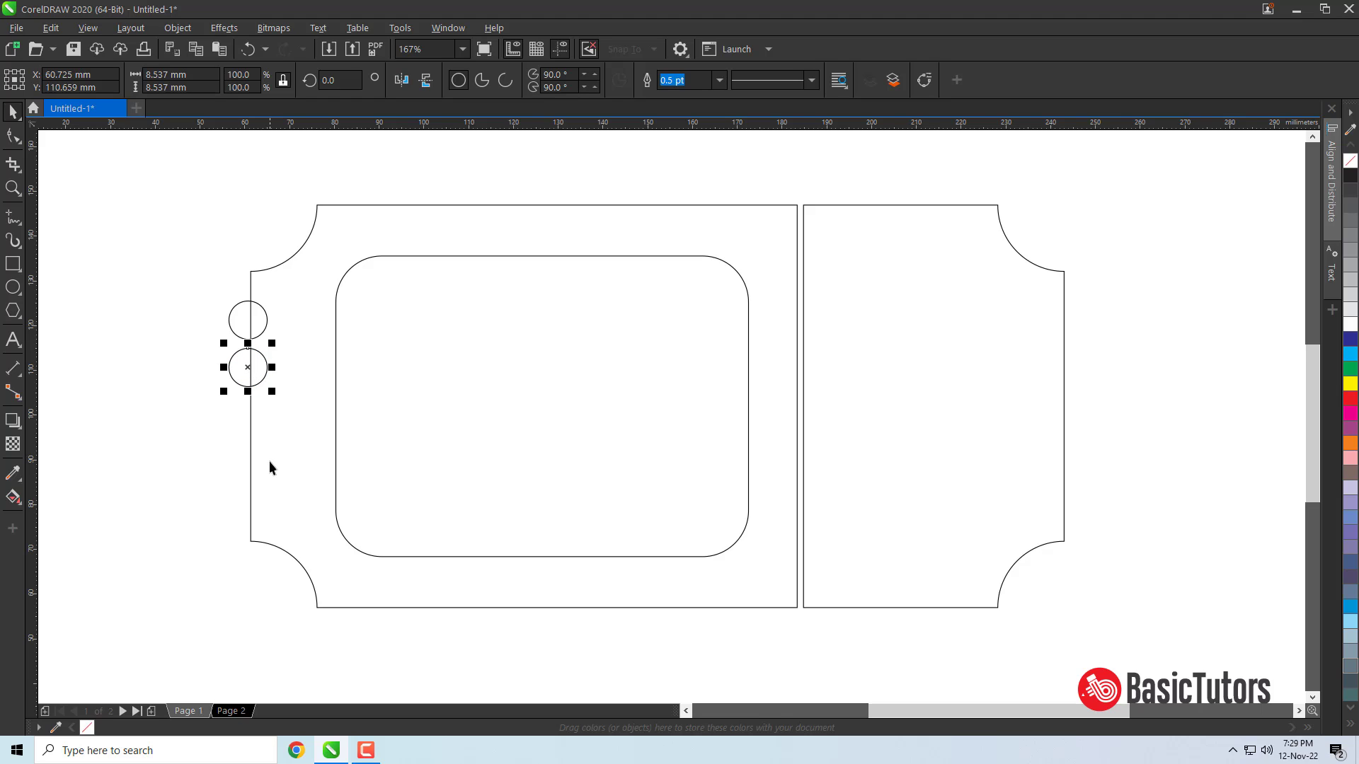
pyautogui.hotkey('ctrl', 'r')
pyautogui.hotkey('ctrl', 'r')
pyautogui.hotkey('ctrl', 'r')
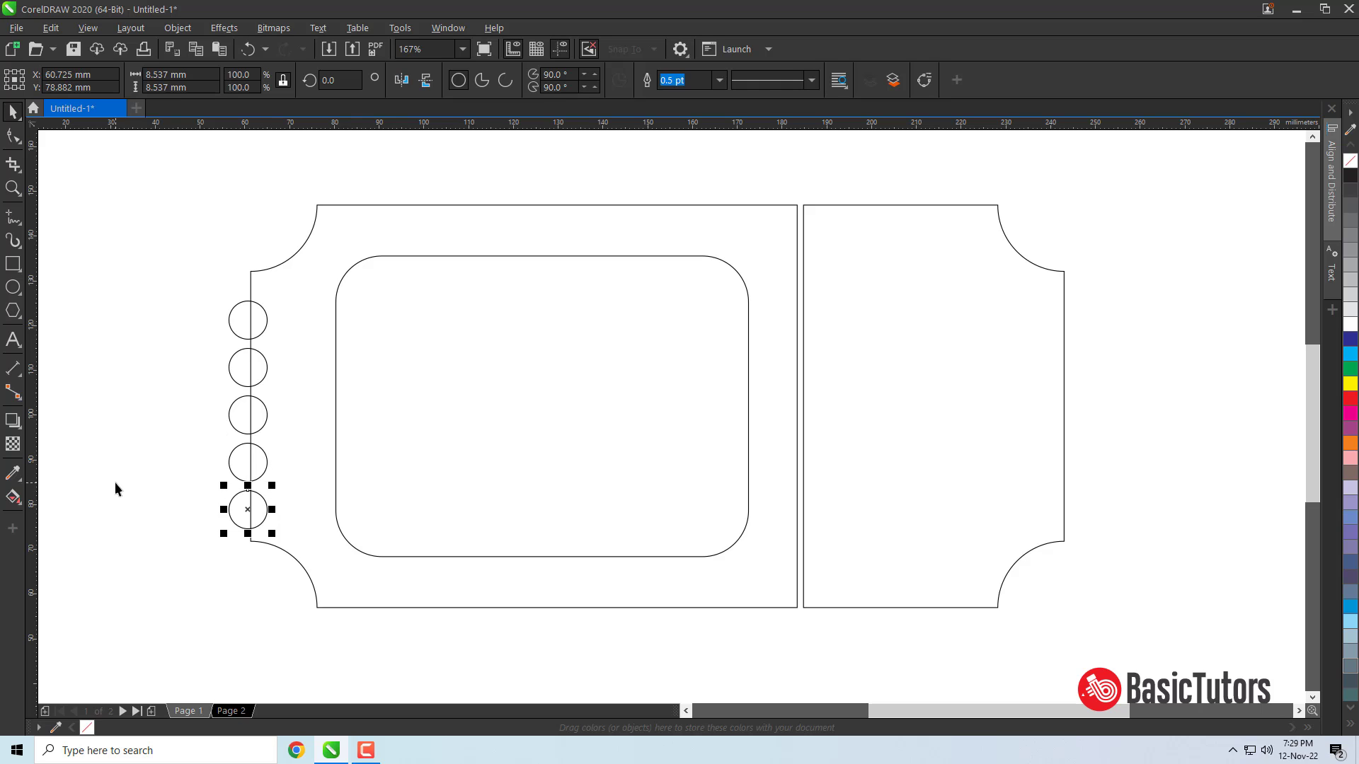
# Group the five circles and align the group to the mid-height of the ticket's left piece
pyautogui.moveTo(175, 286); pyautogui.dragTo(284, 534)
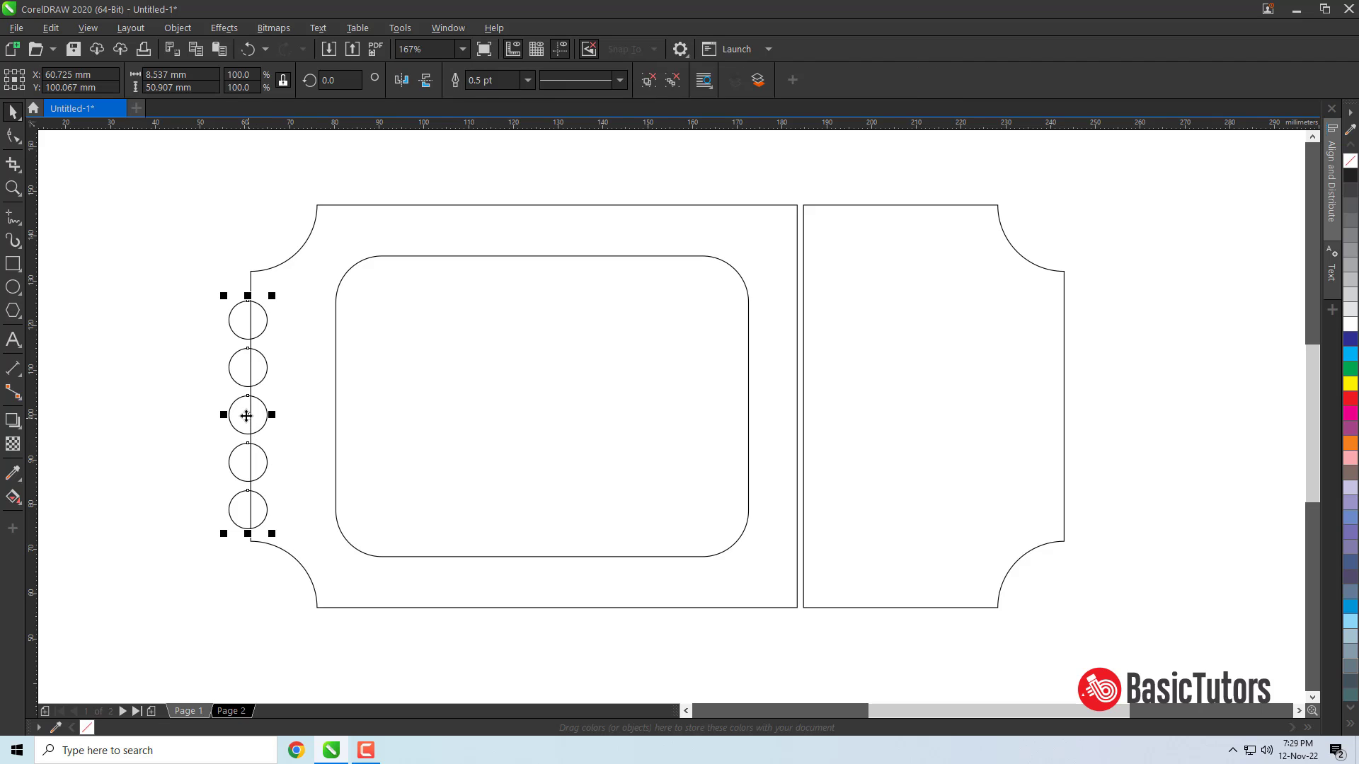
pyautogui.moveTo(246, 416); pyautogui.dragTo(247, 410)
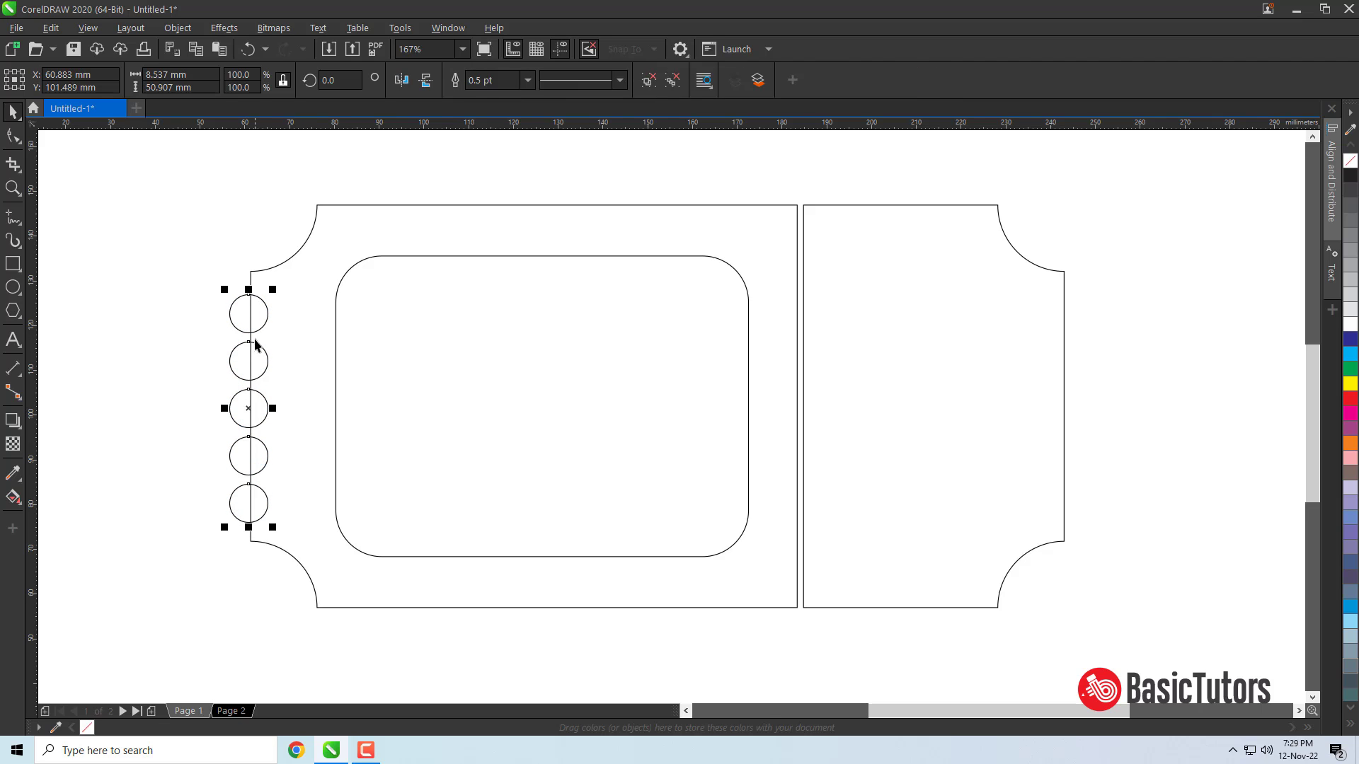
pyautogui.keyDown('shift'); pyautogui.click(266, 274); pyautogui.keyUp('shift')
pyautogui.press('e')
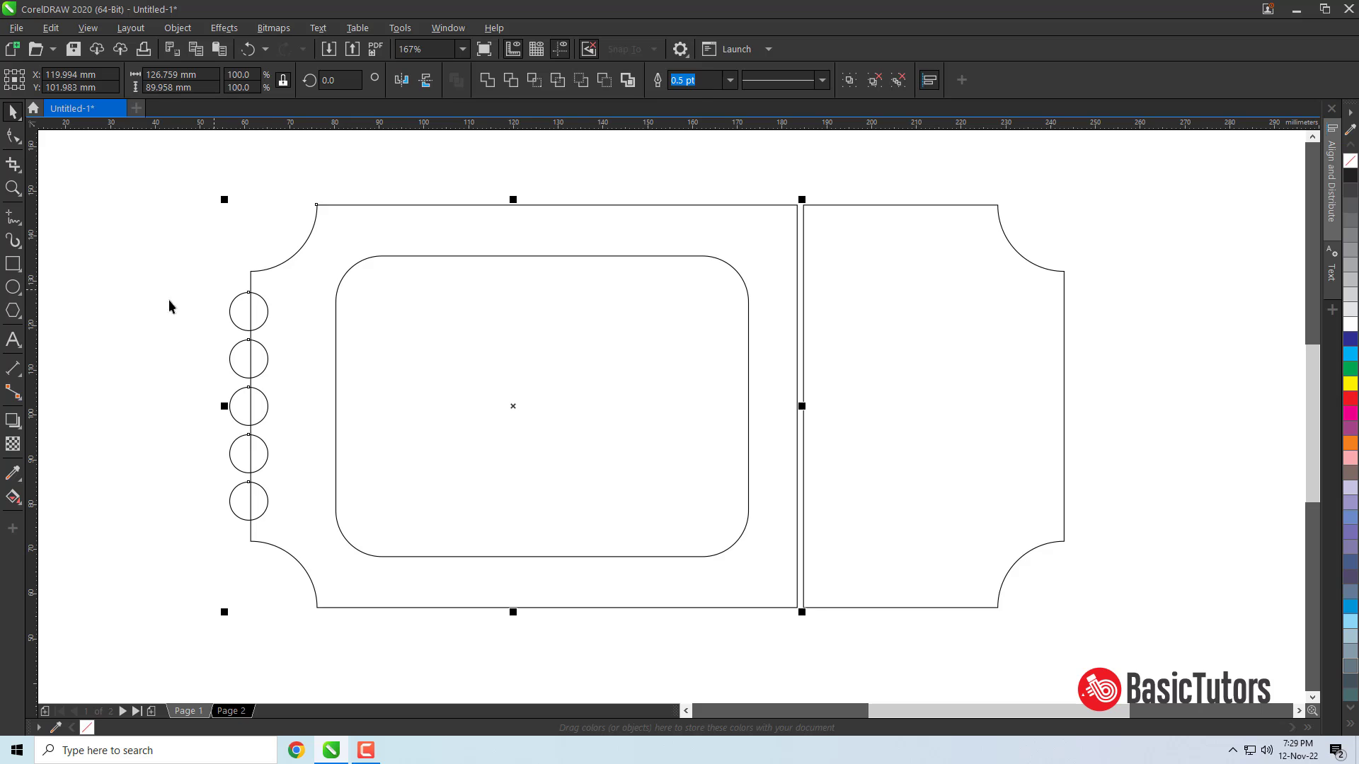
pyautogui.click(170, 302)
# Trim the left piece with the circle group, and move the group horizontally onto the ticket's right edge
pyautogui.click(258, 331)
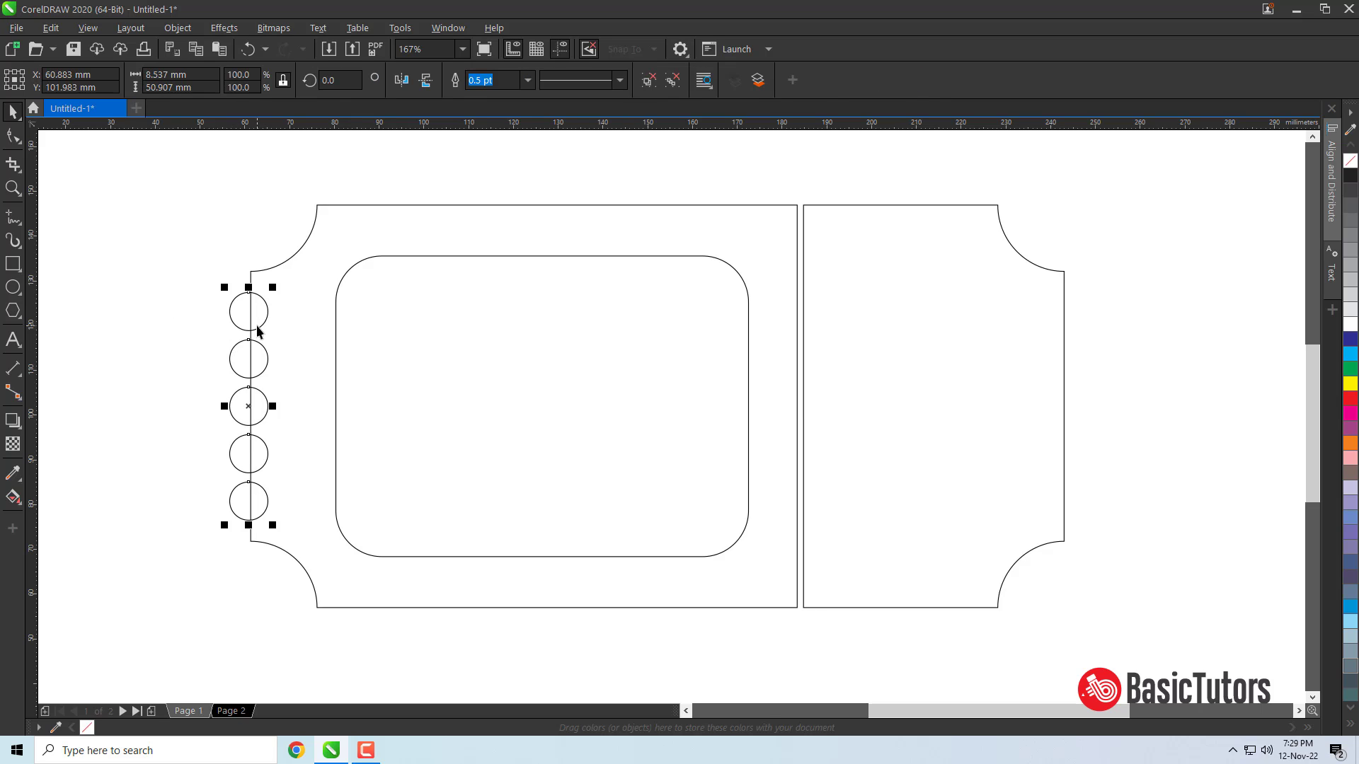
pyautogui.keyDown('shift'); pyautogui.click(276, 268); pyautogui.keyUp('shift')
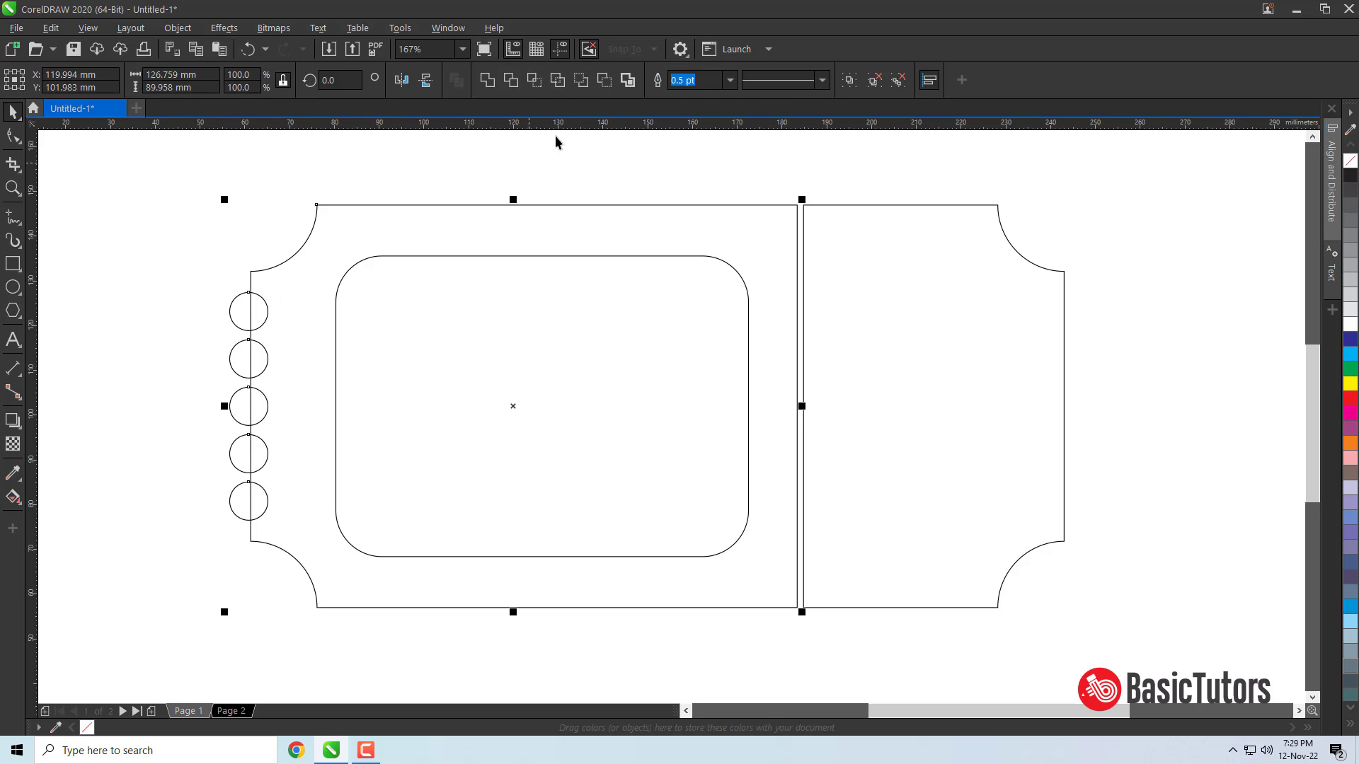
pyautogui.click(510, 84)
pyautogui.click(220, 314)
pyautogui.click(239, 323)
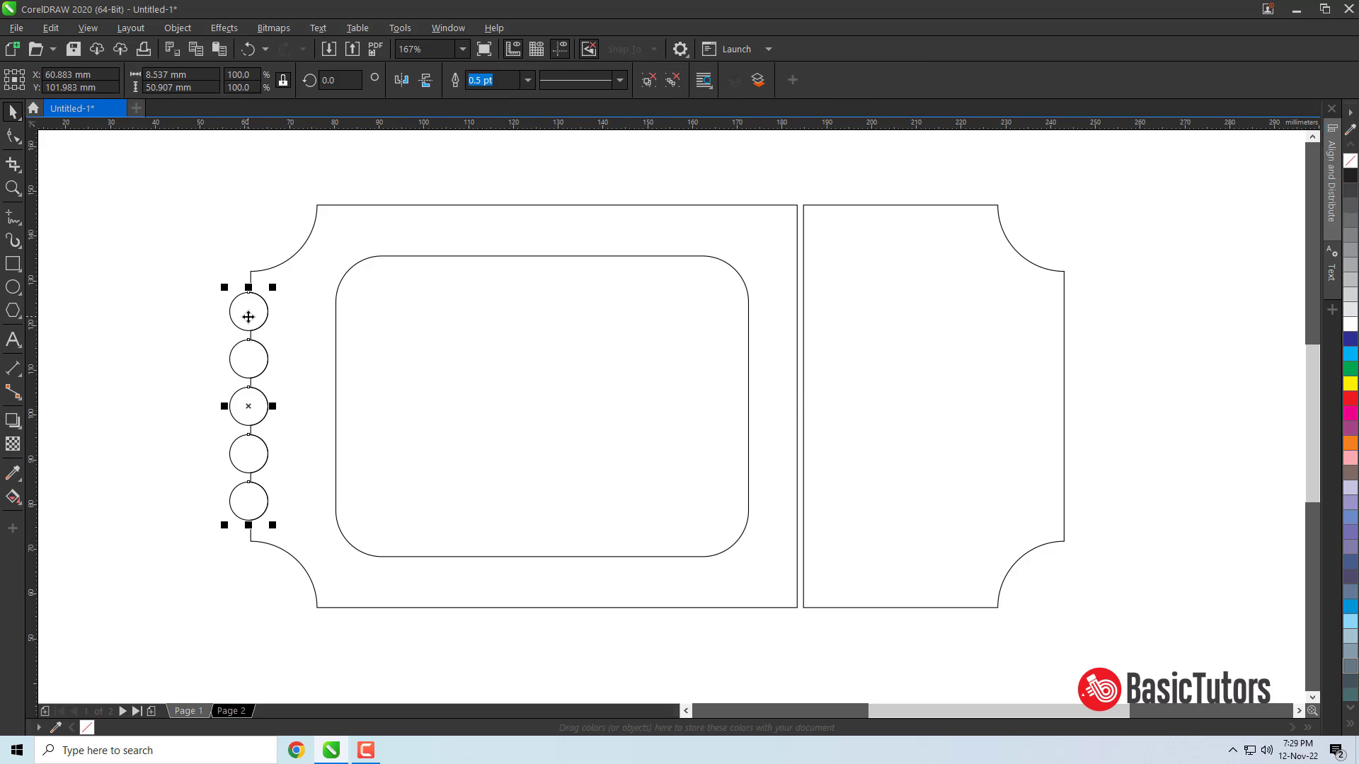
pyautogui.moveTo(252, 398); pyautogui.dragTo(1065, 395)
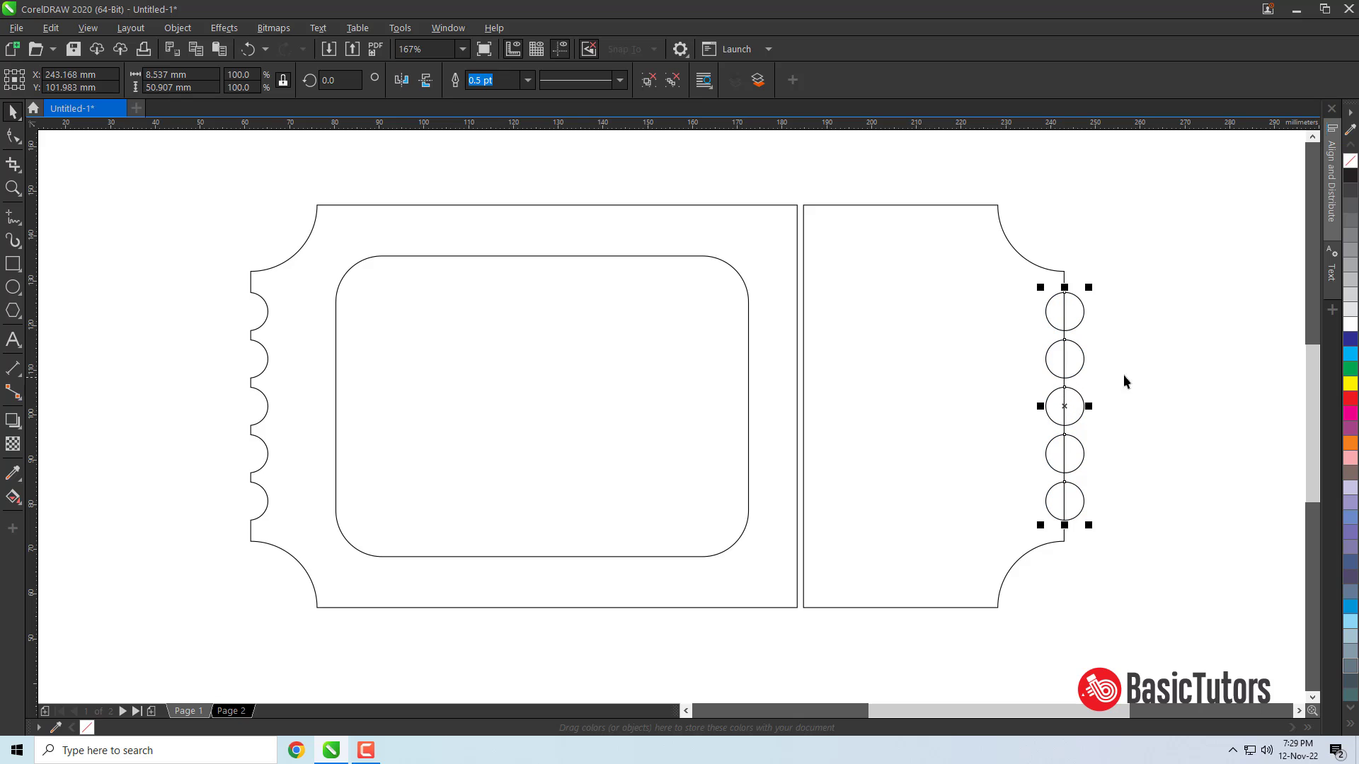
# Trim the right piece with the circle group and delete the circles
pyautogui.keyDown('shift'); pyautogui.click(1015, 253); pyautogui.keyUp('shift')
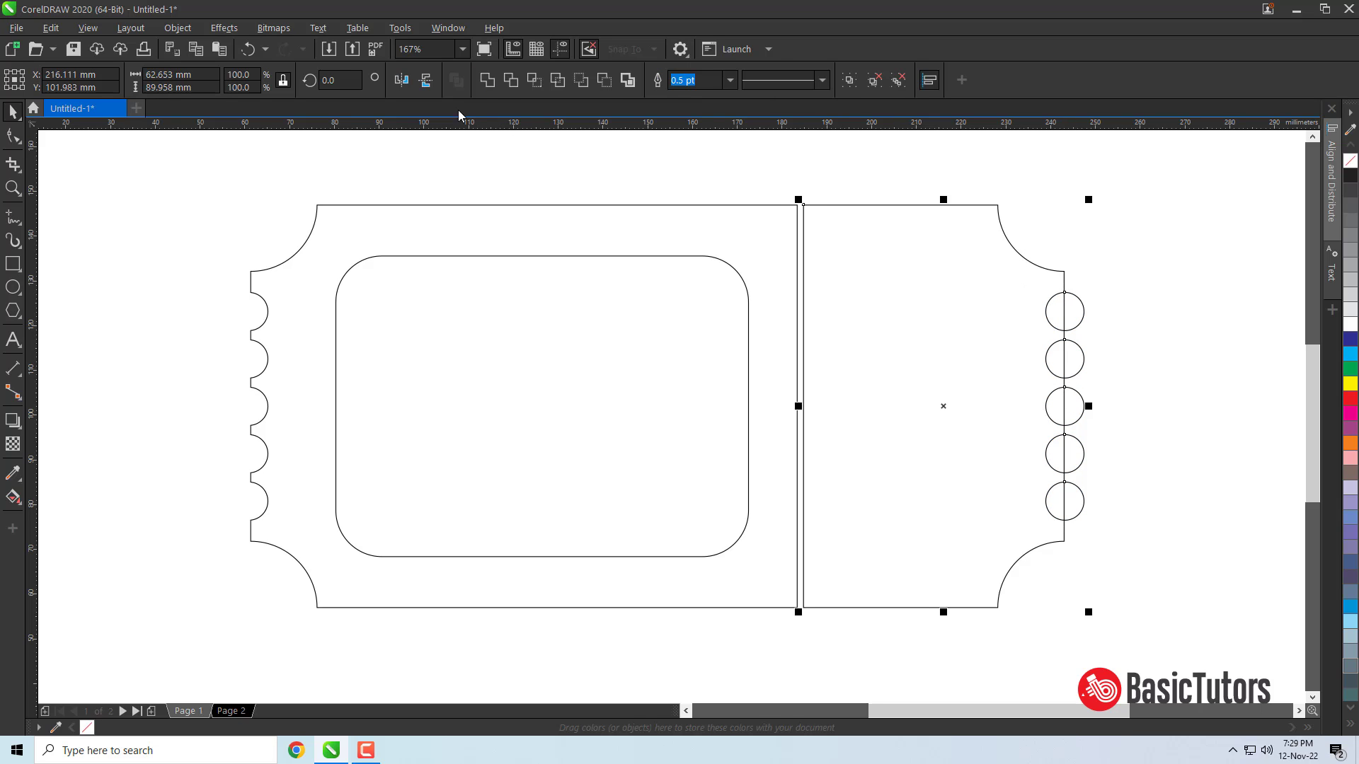
pyautogui.click(508, 83)
pyautogui.click(1075, 306)
pyautogui.click(1081, 305)
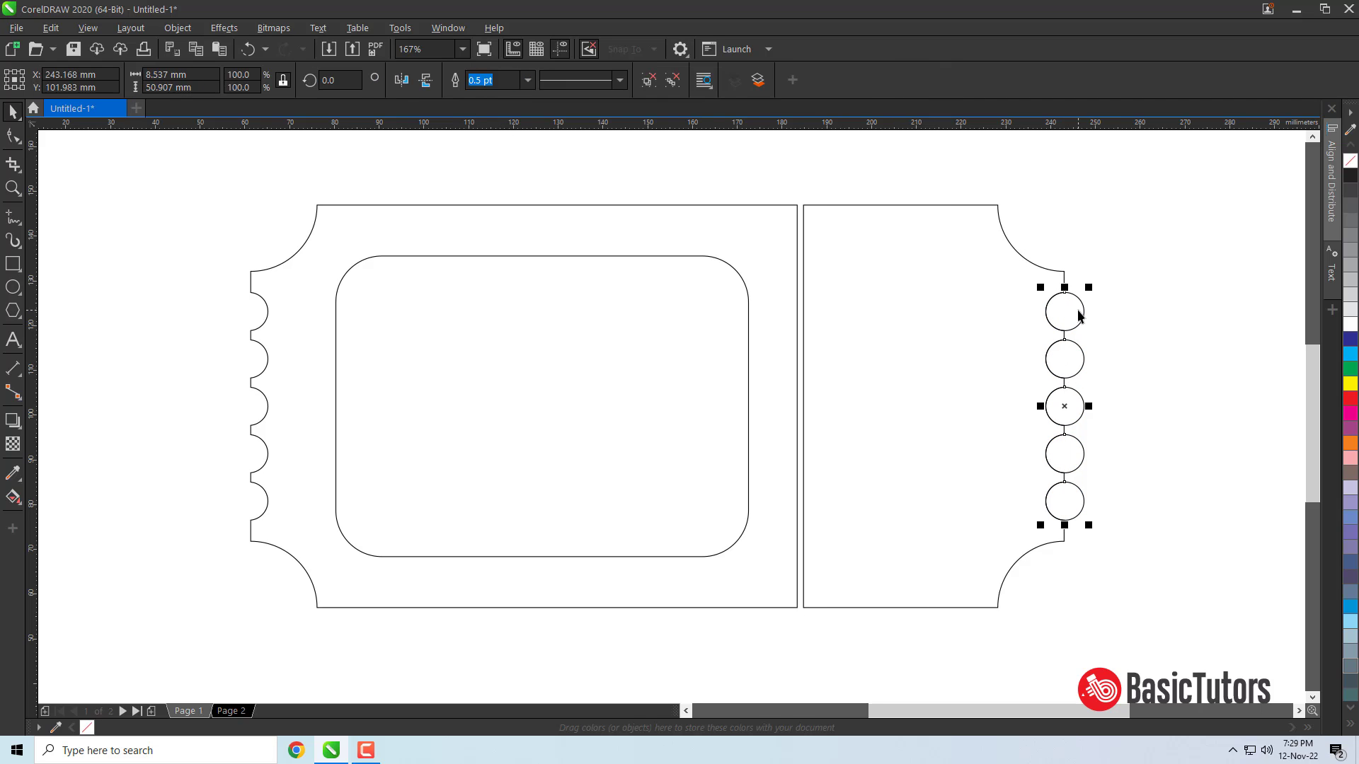
pyautogui.press('Delete')
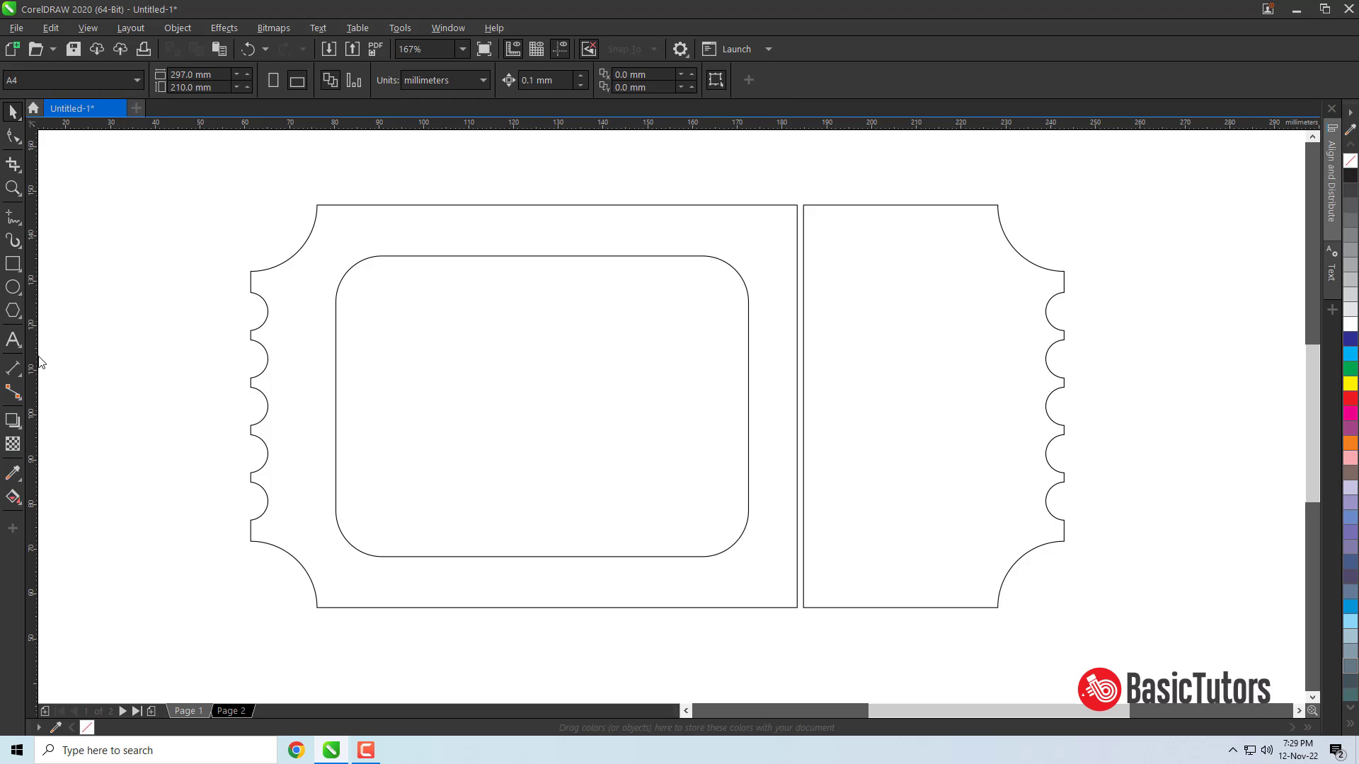
# Draw a rectangle about 27.7 × 23.4 mm inside the rounded frame and round its corners to about 2.2 mm
pyautogui.click(13, 263)
pyautogui.moveTo(387, 337); pyautogui.dragTo(512, 442)
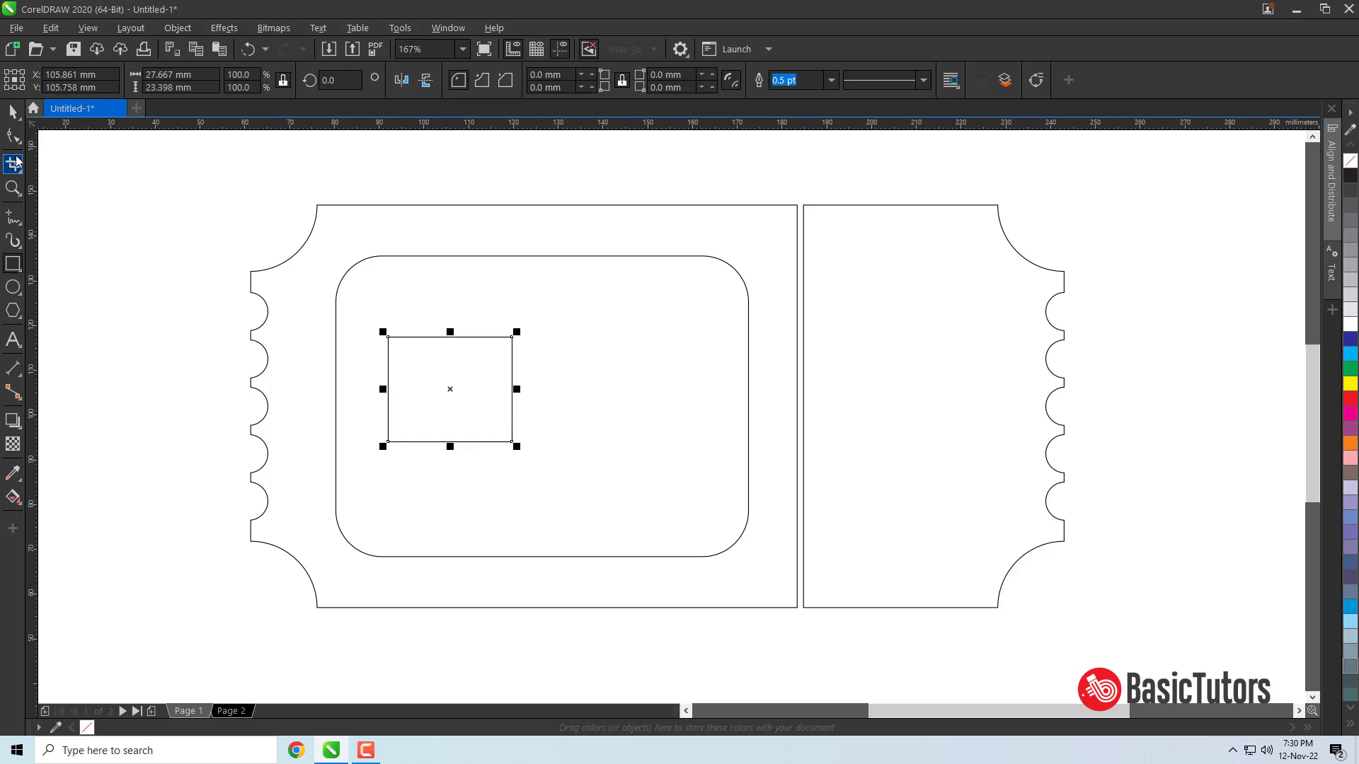
pyautogui.click(13, 136)
pyautogui.moveTo(388, 337); pyautogui.dragTo(397, 336)
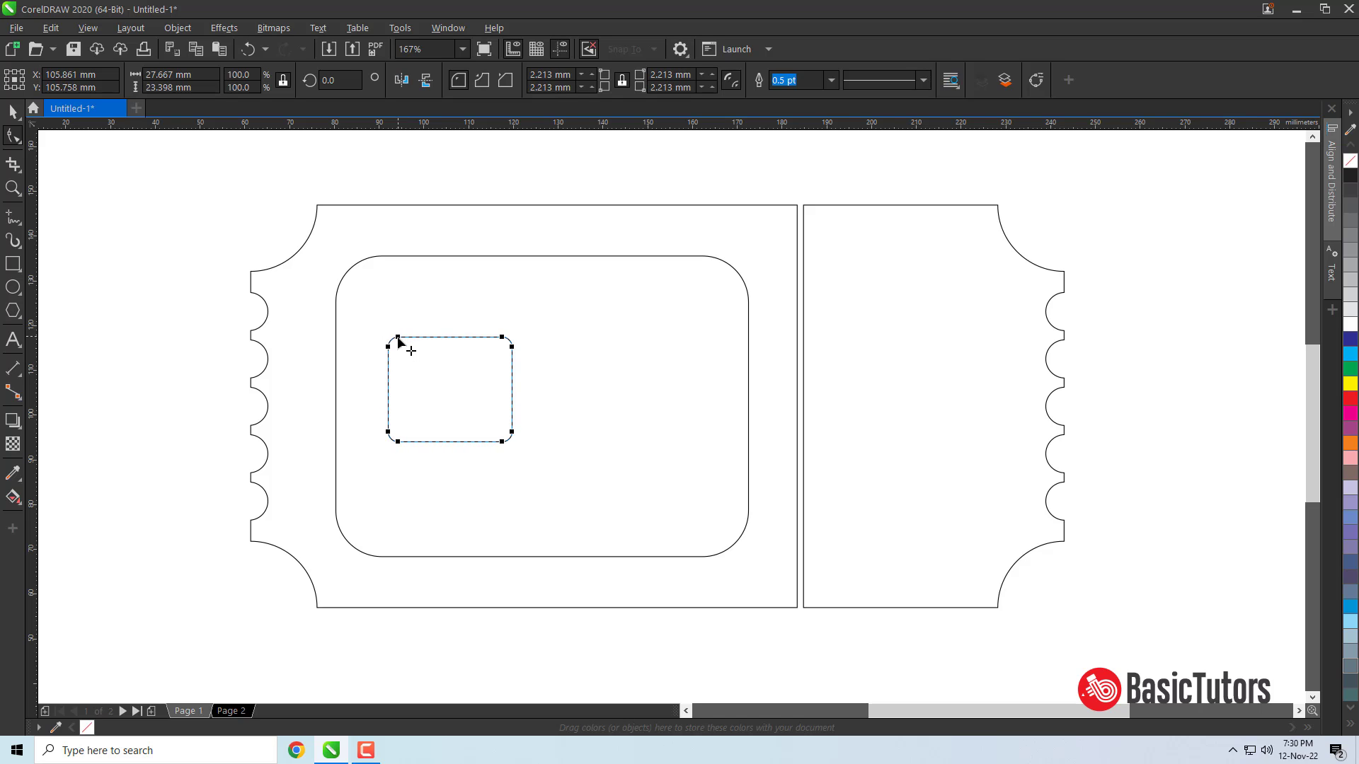
pyautogui.press('space')
pyautogui.click(159, 329)
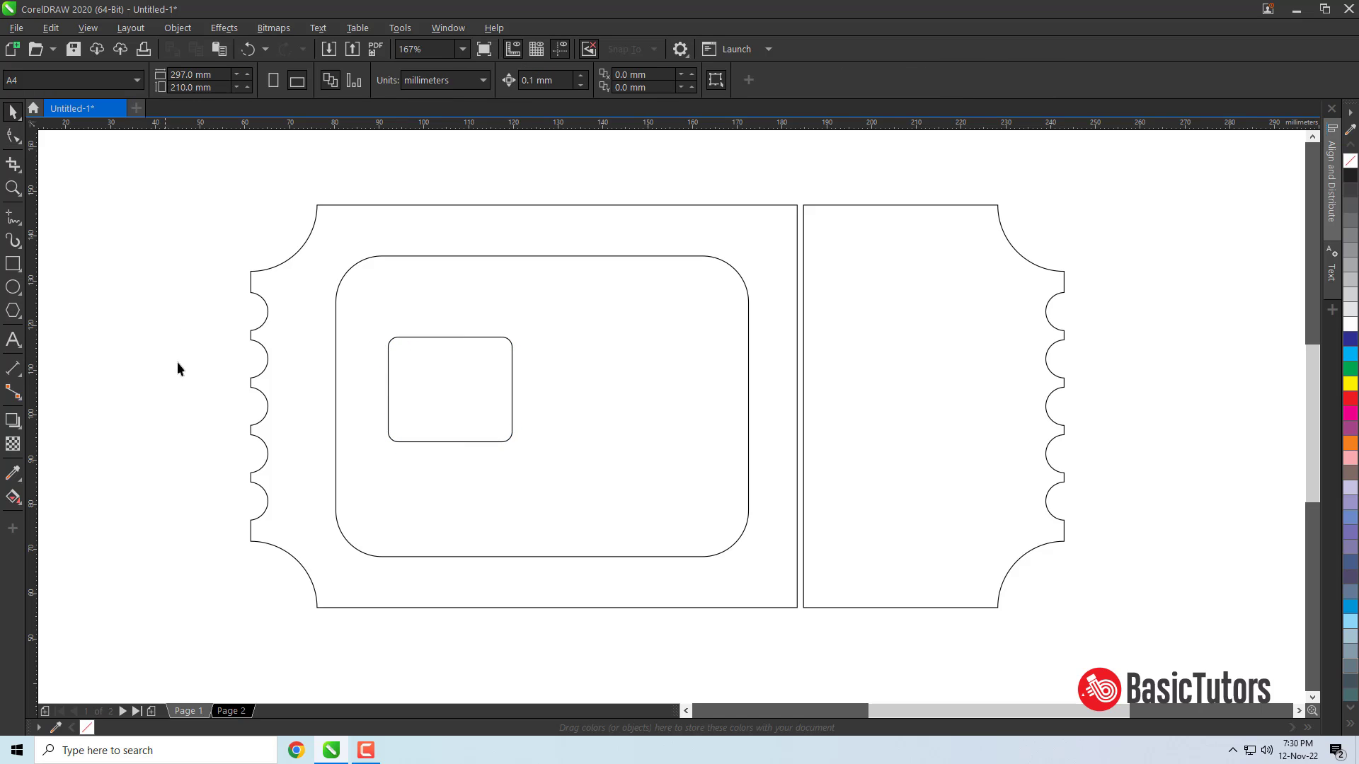
# Draw a square about 4.4 mm wide over the small rounded rectangle's left side and duplicate it downward into a column of five
pyautogui.click(13, 263)
pyautogui.moveTo(401, 327)
pyautogui.mouseDown()
pyautogui.moveTo(423, 349)
pyautogui.moveTo(412, 342)
pyautogui.mouseUp()
pyautogui.press('space')
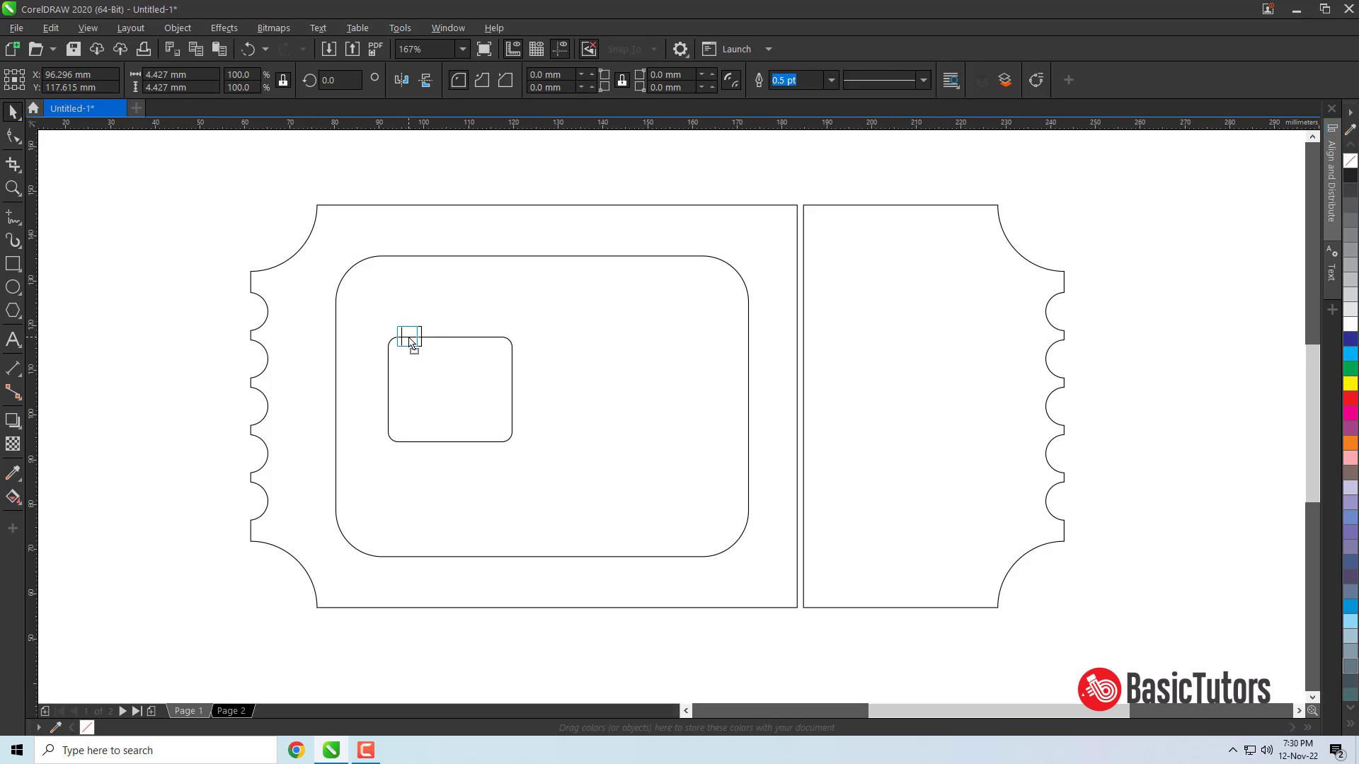
pyautogui.moveTo(412, 343); pyautogui.dragTo(407, 365)
pyautogui.hotkey('ctrl', 'r')
pyautogui.hotkey('ctrl', 'r')
pyautogui.hotkey('ctrl', 'r')
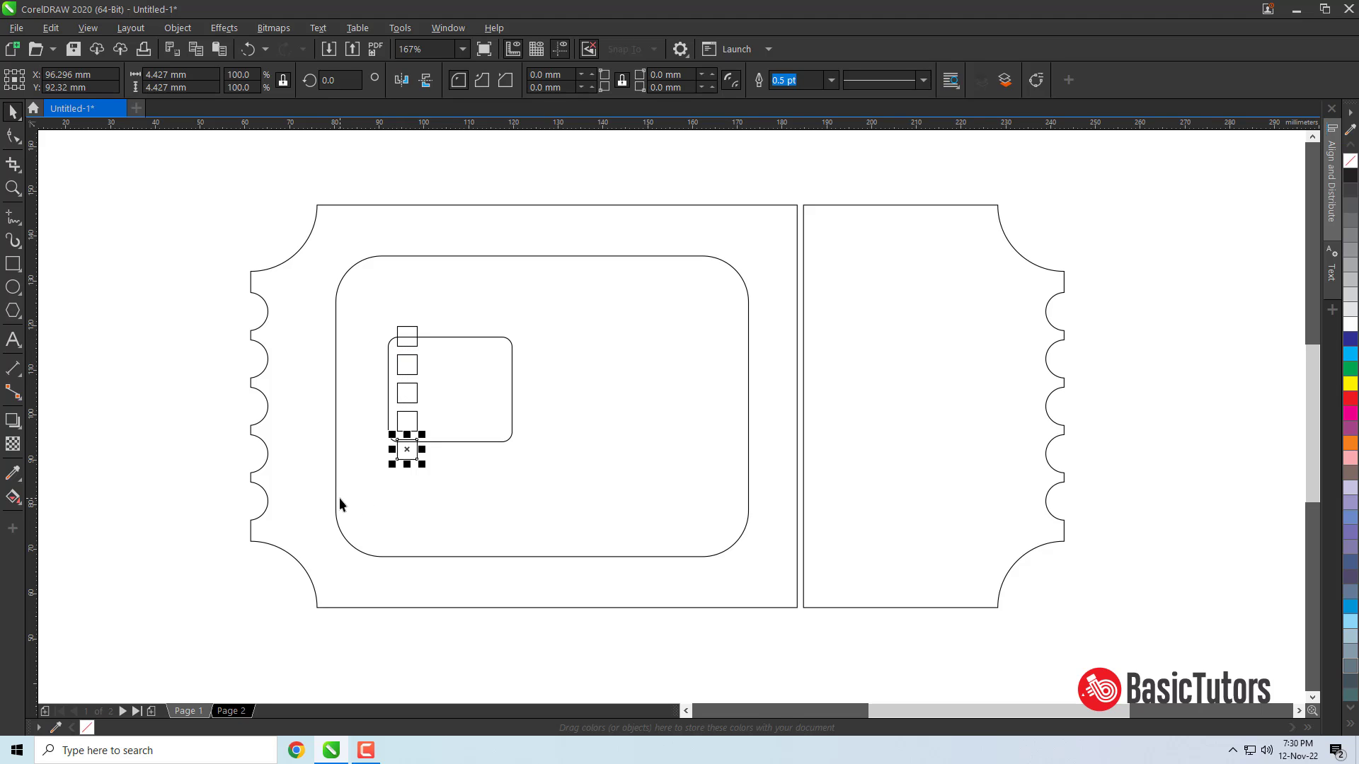
# Combine the five squares into one column about 4.2 × 28.1 mm and trim the small rounded rectangle with it
pyautogui.click(167, 330)
pyautogui.moveTo(212, 304); pyautogui.dragTo(422, 456)
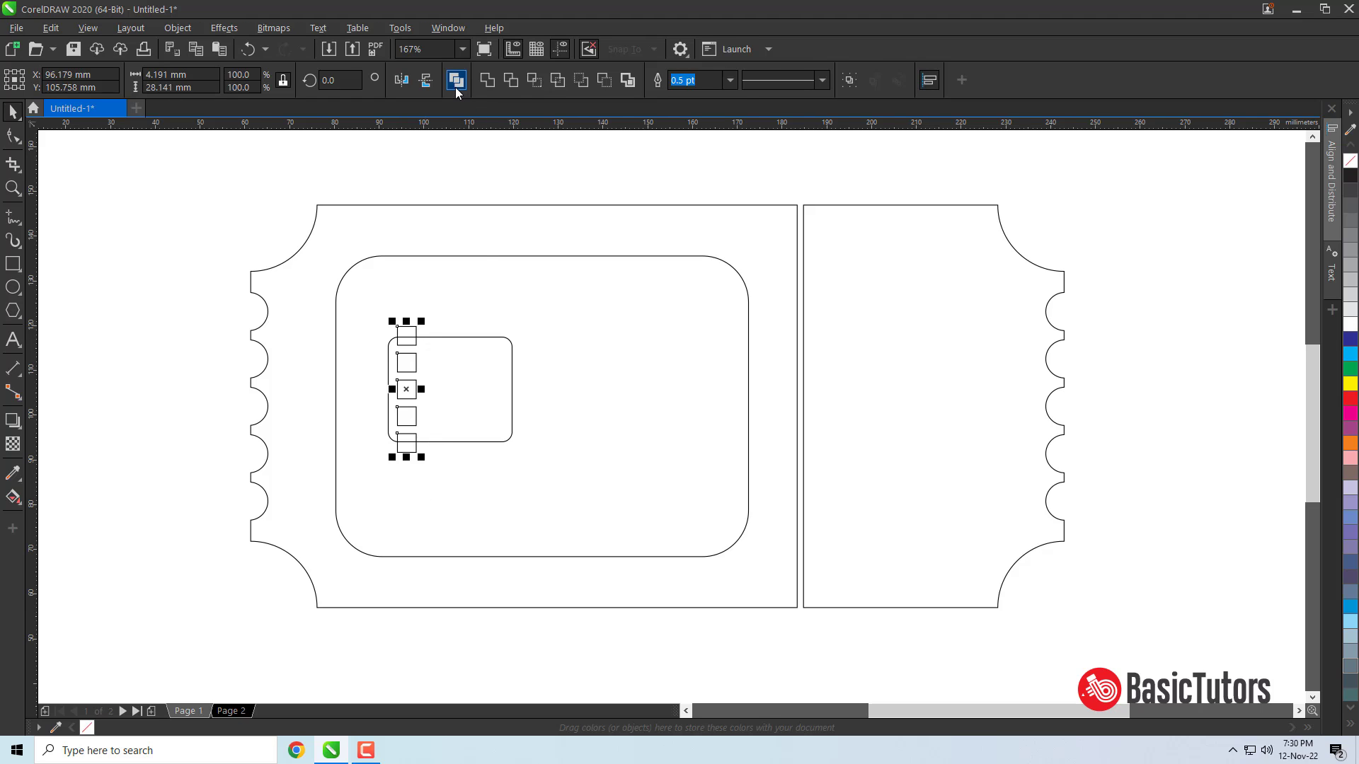
pyautogui.keyDown('shift'); pyautogui.click(457, 338); pyautogui.keyUp('shift')
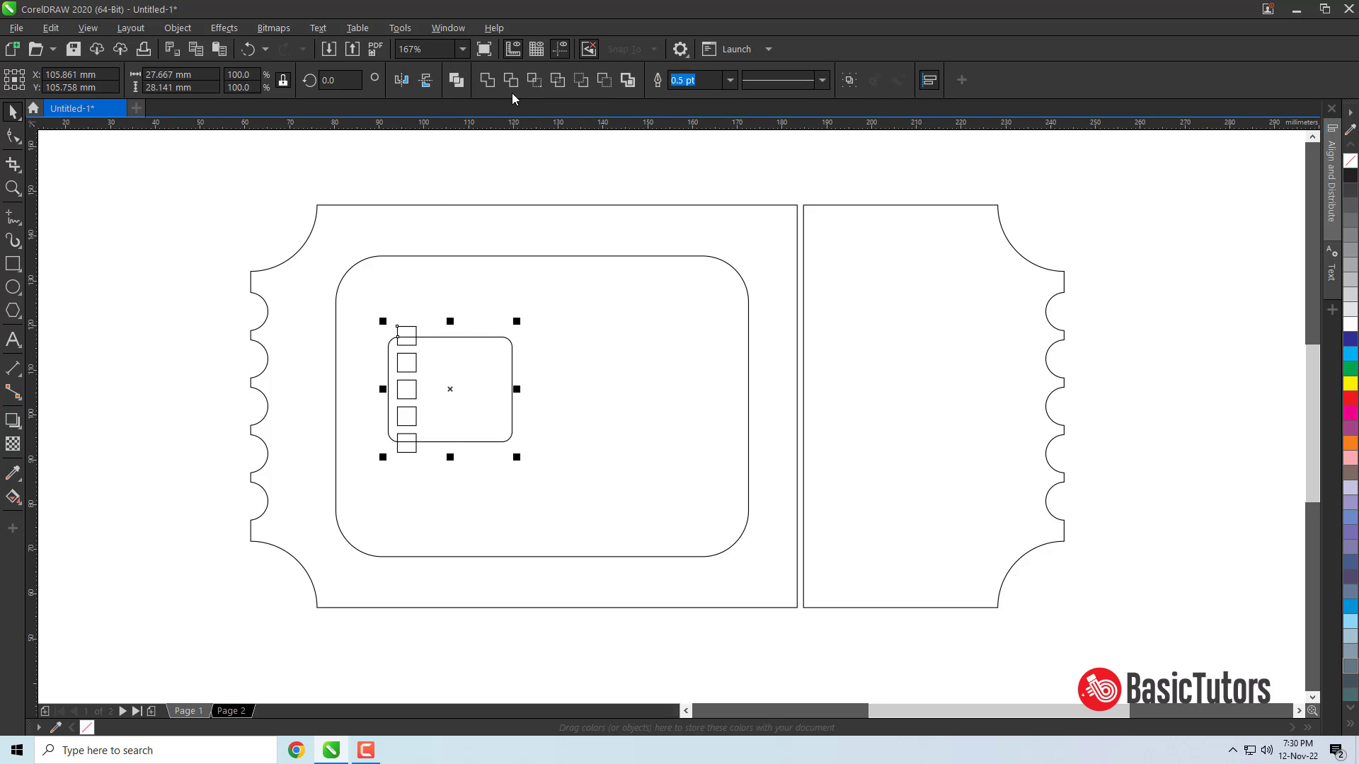
pyautogui.click(382, 347)
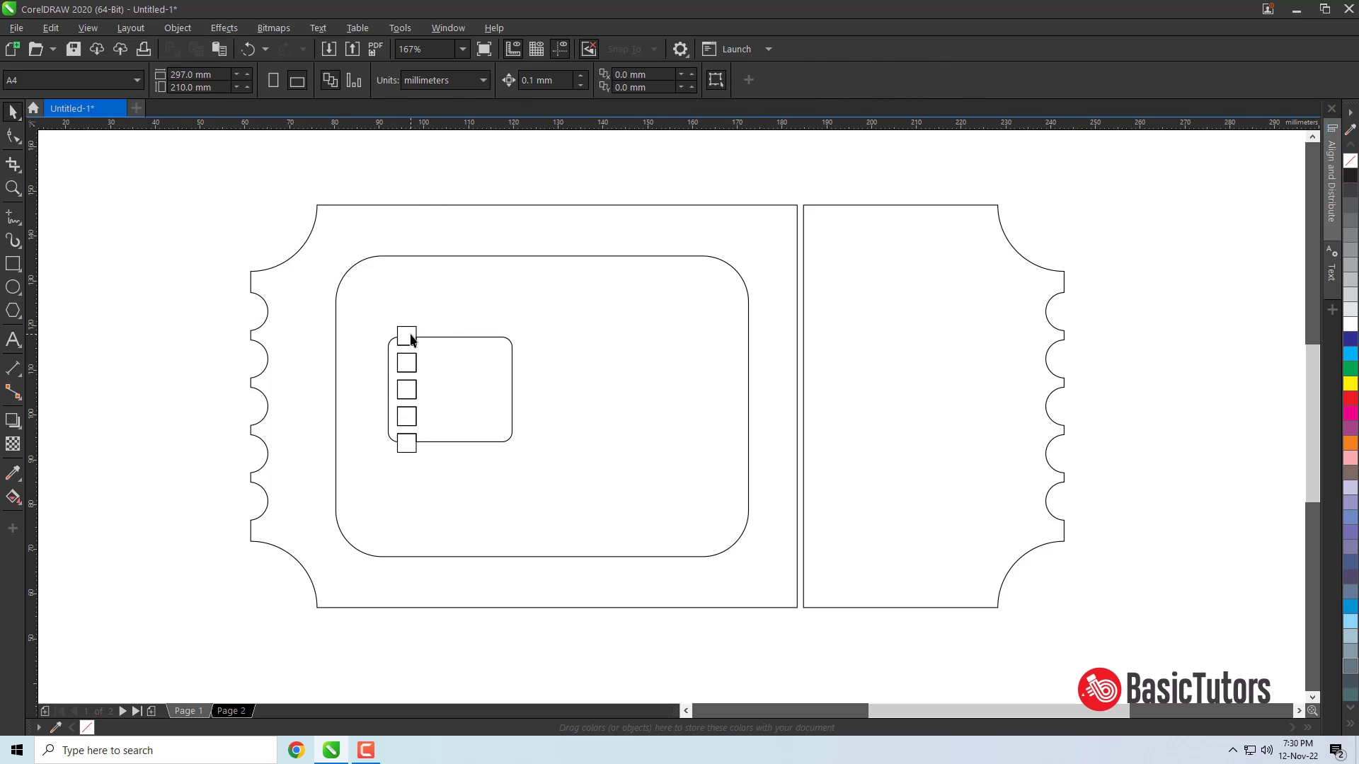
# Move the column of squares horizontally onto the right side of the small rounded rectangle
pyautogui.click(407, 338)
pyautogui.moveTo(405, 391); pyautogui.dragTo(494, 393)
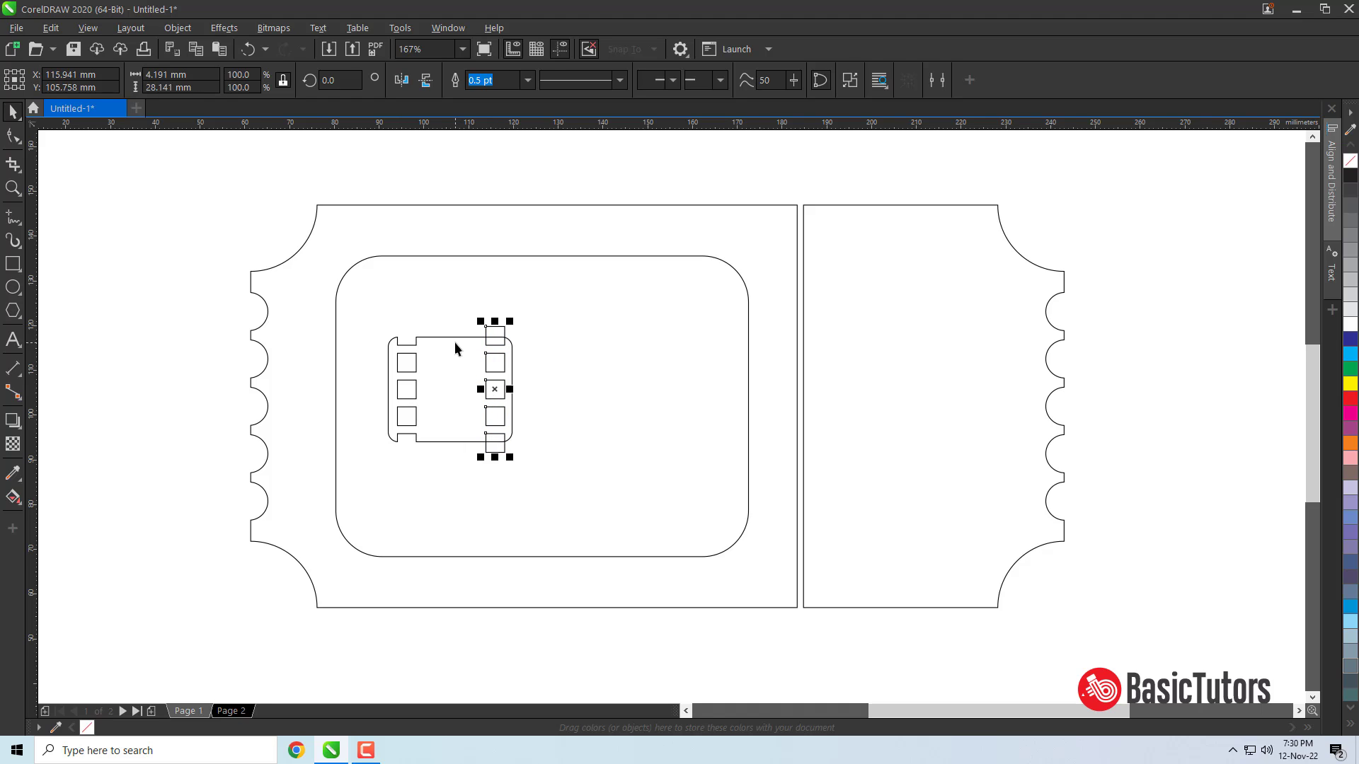
pyautogui.click(497, 391)
pyautogui.moveTo(496, 390); pyautogui.dragTo(495, 388)
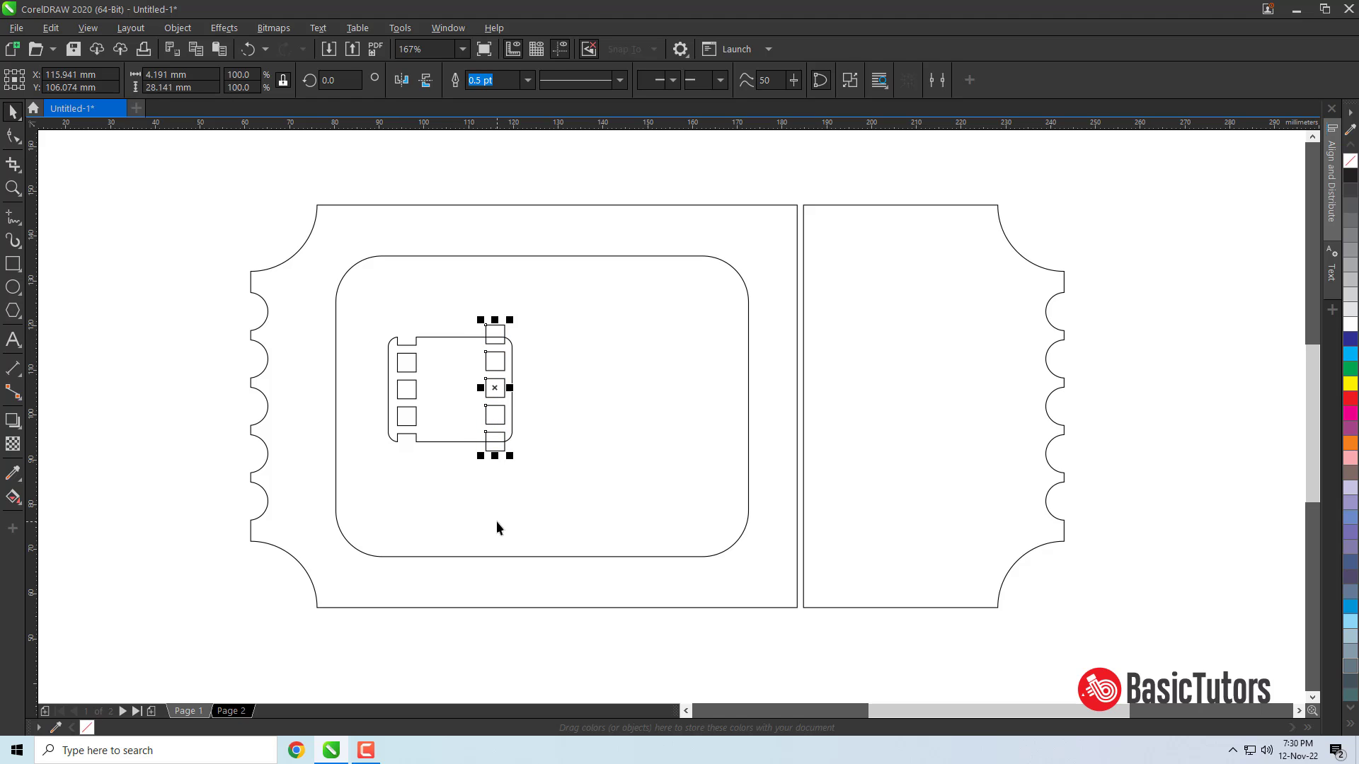
pyautogui.hotkey('ctrl', 'z')
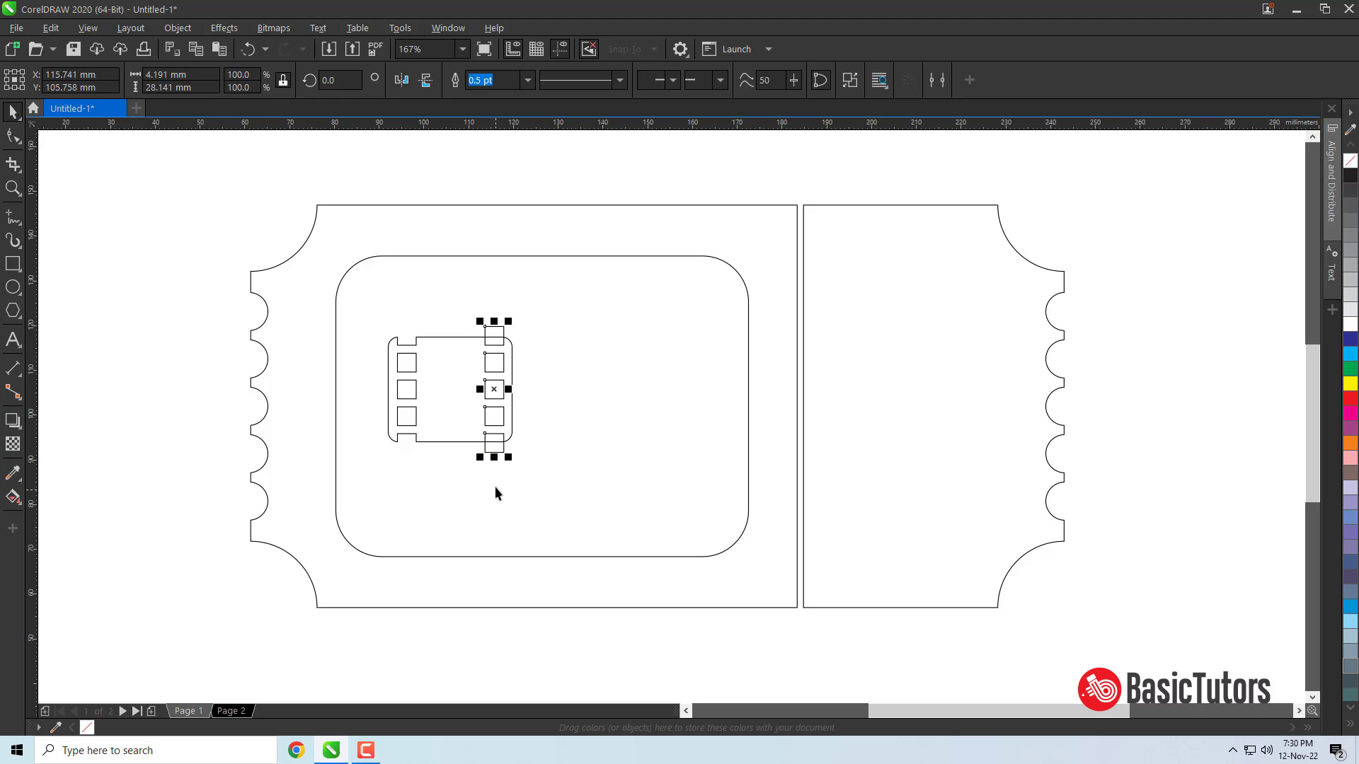
# Trim the right side of the small rounded rectangle with the column of squares and delete the column
pyautogui.keyDown('shift'); pyautogui.click(457, 363); pyautogui.keyUp('shift')
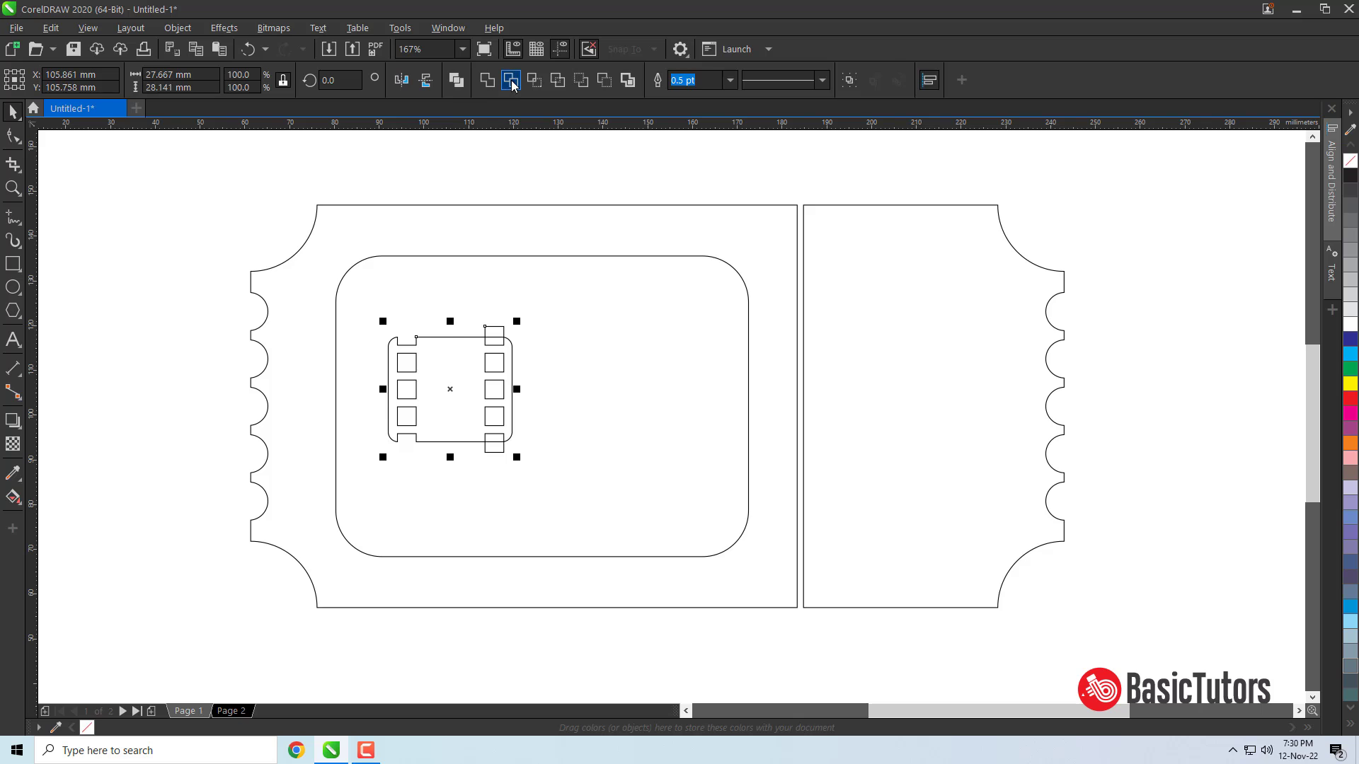
pyautogui.click(509, 83)
pyautogui.click(175, 346)
pyautogui.click(499, 336)
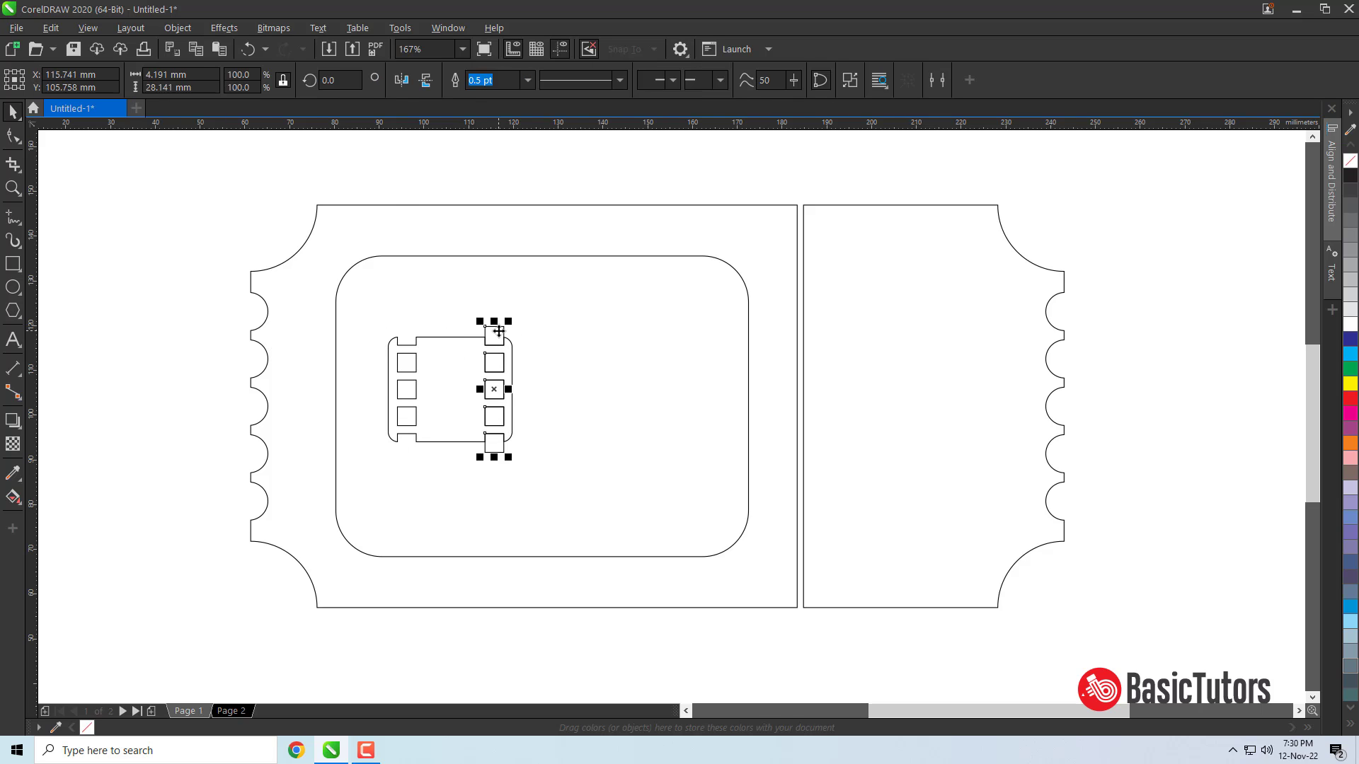
pyautogui.press('Delete')
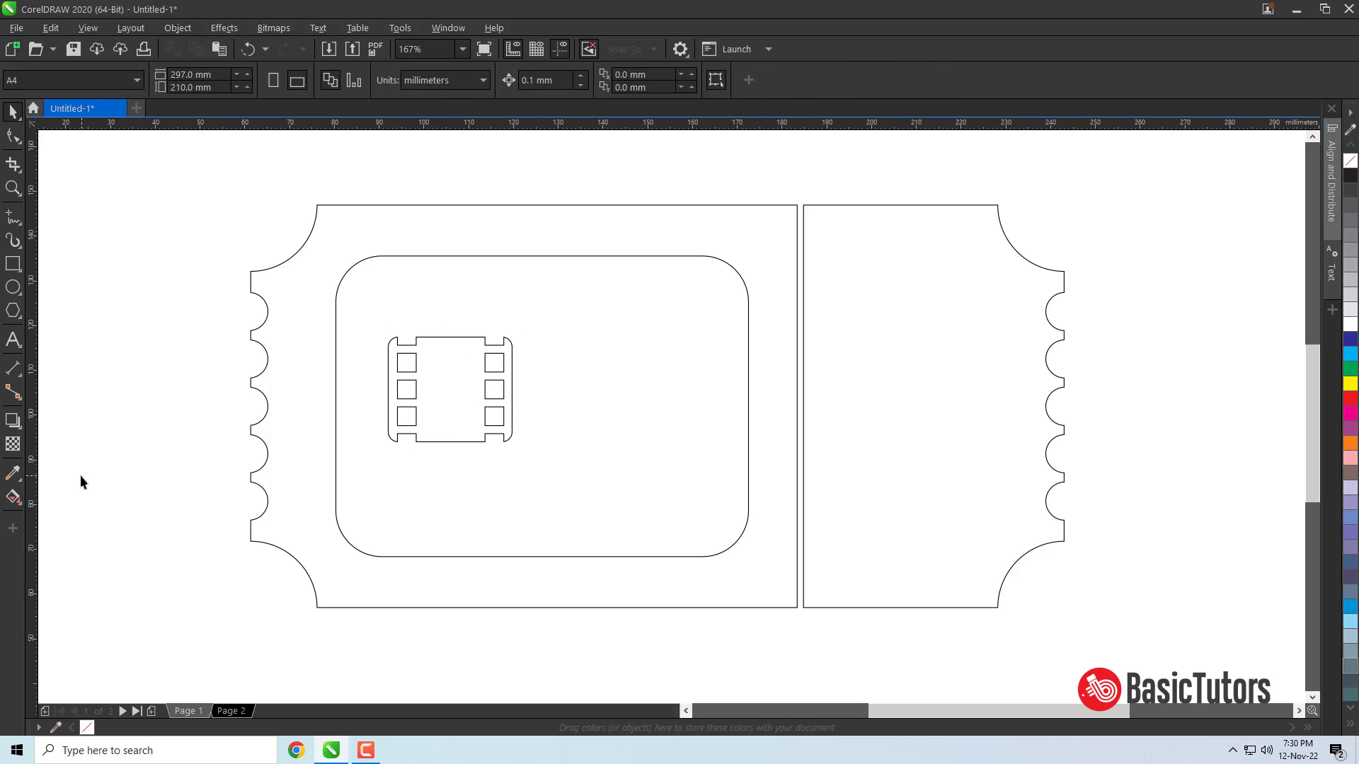
# Draw a three-sided polygon about 14.4 × 12.5 mm beside the ticket and rotate it to 270° so it points right
pyautogui.click(19, 317)
pyautogui.click(57, 311)
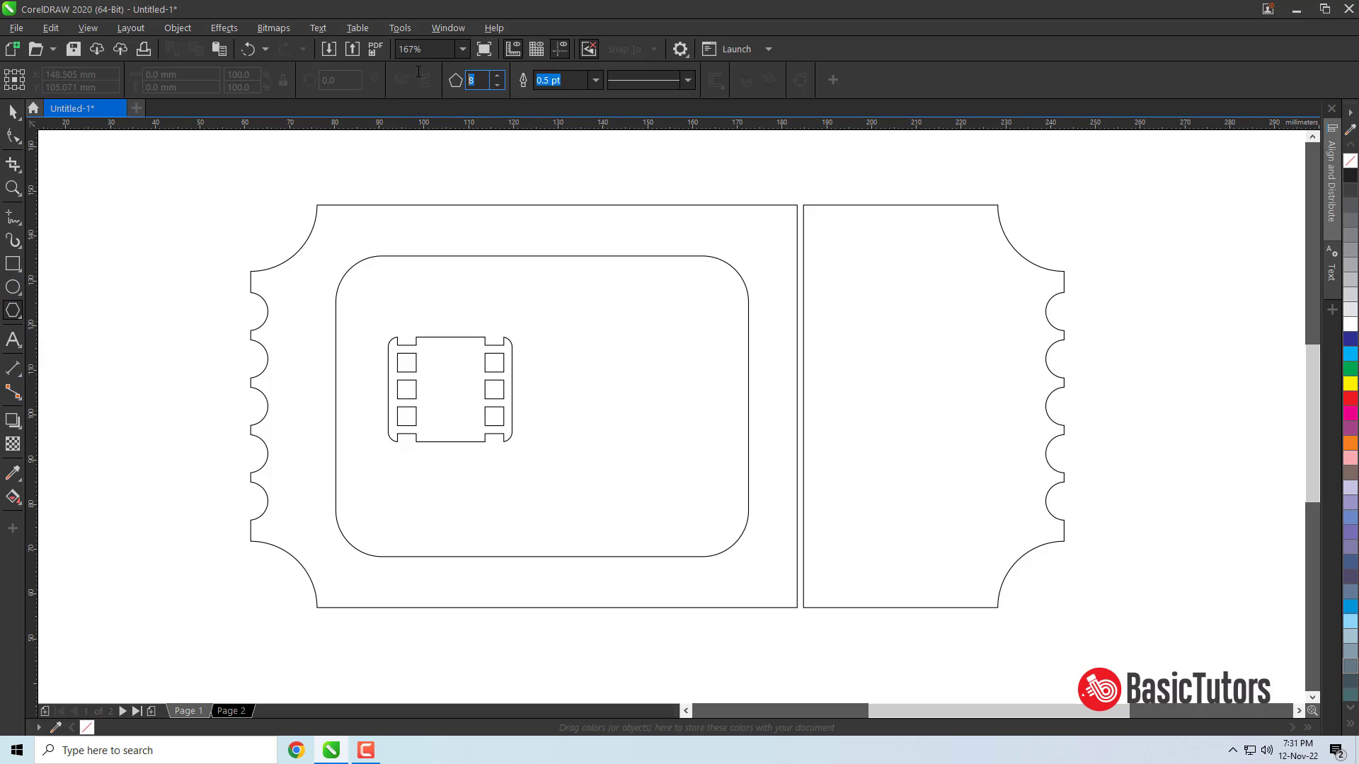
pyautogui.write('3')
pyautogui.press('Return')
pyautogui.moveTo(112, 314); pyautogui.dragTo(187, 376)
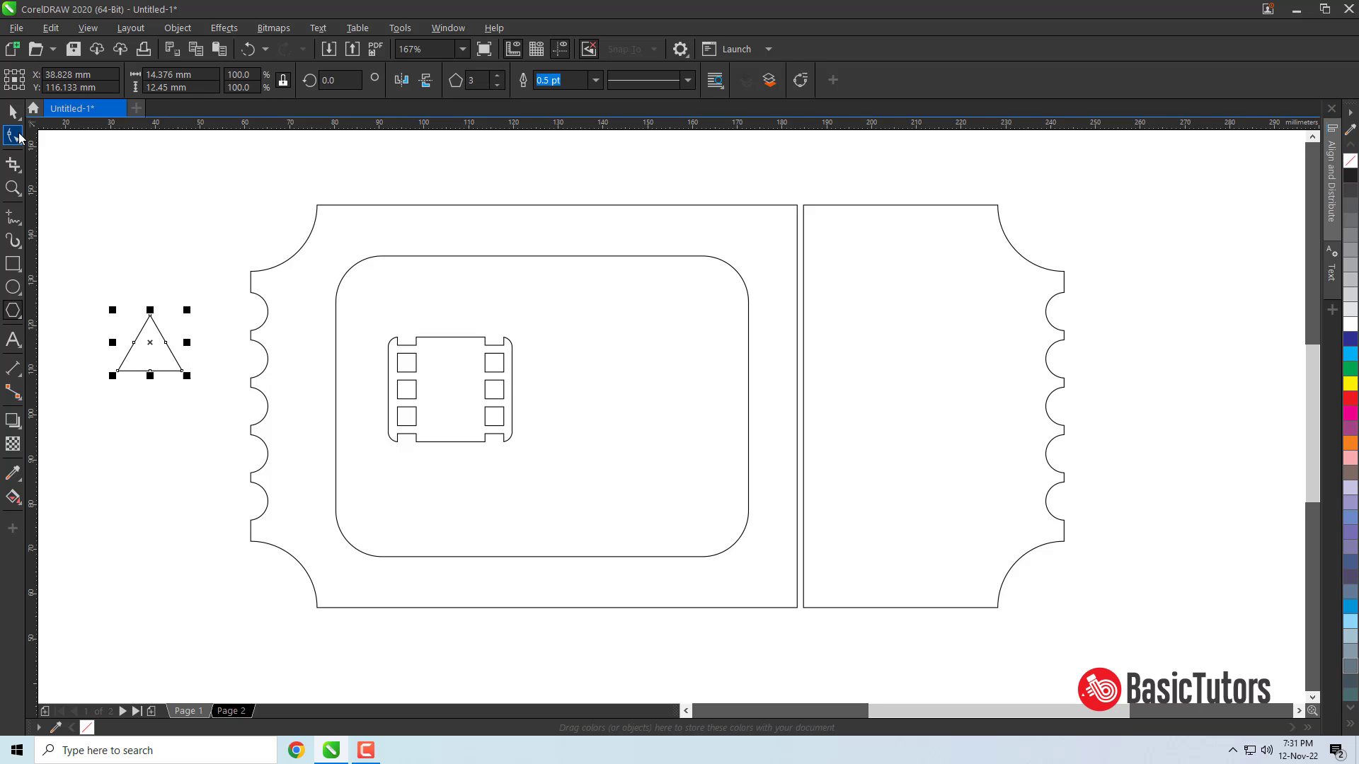
pyautogui.click(13, 113)
pyautogui.click(150, 343)
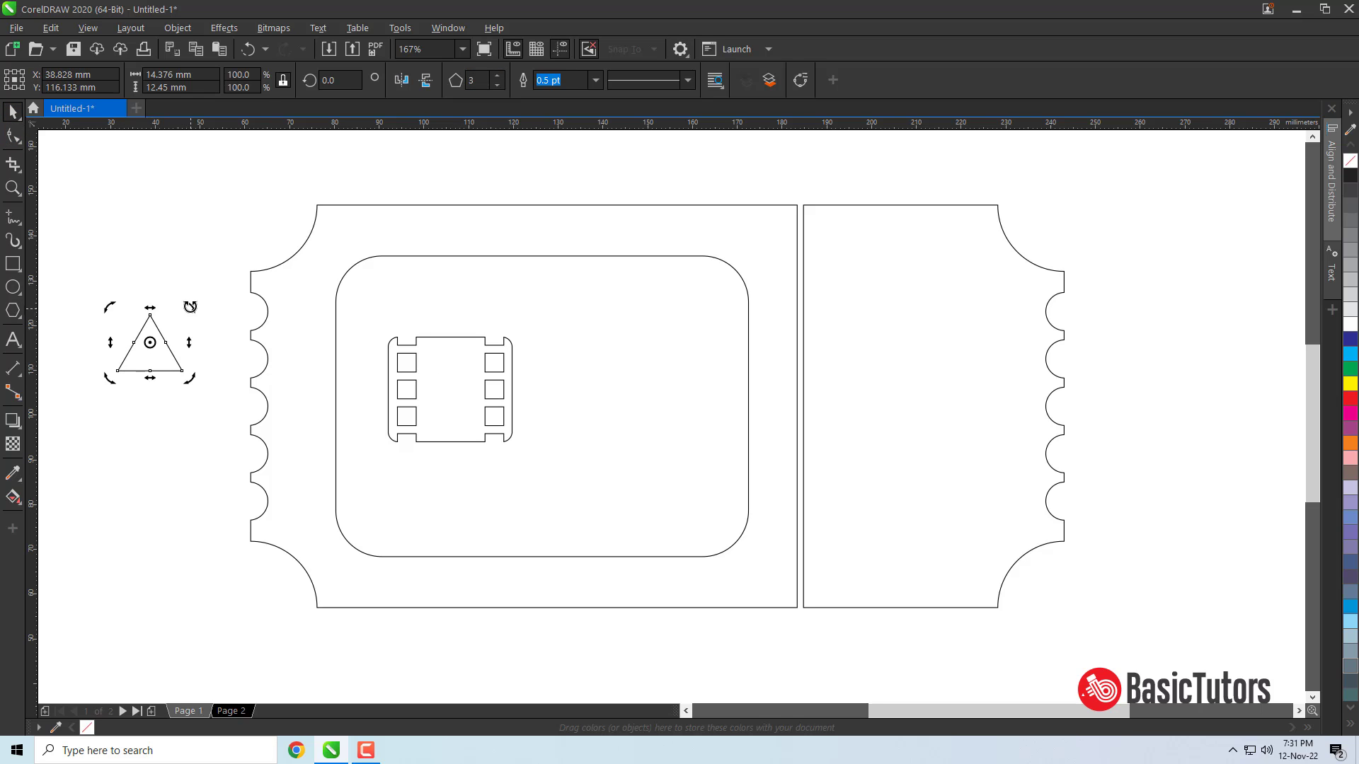
pyautogui.moveTo(189, 309); pyautogui.dragTo(203, 402)
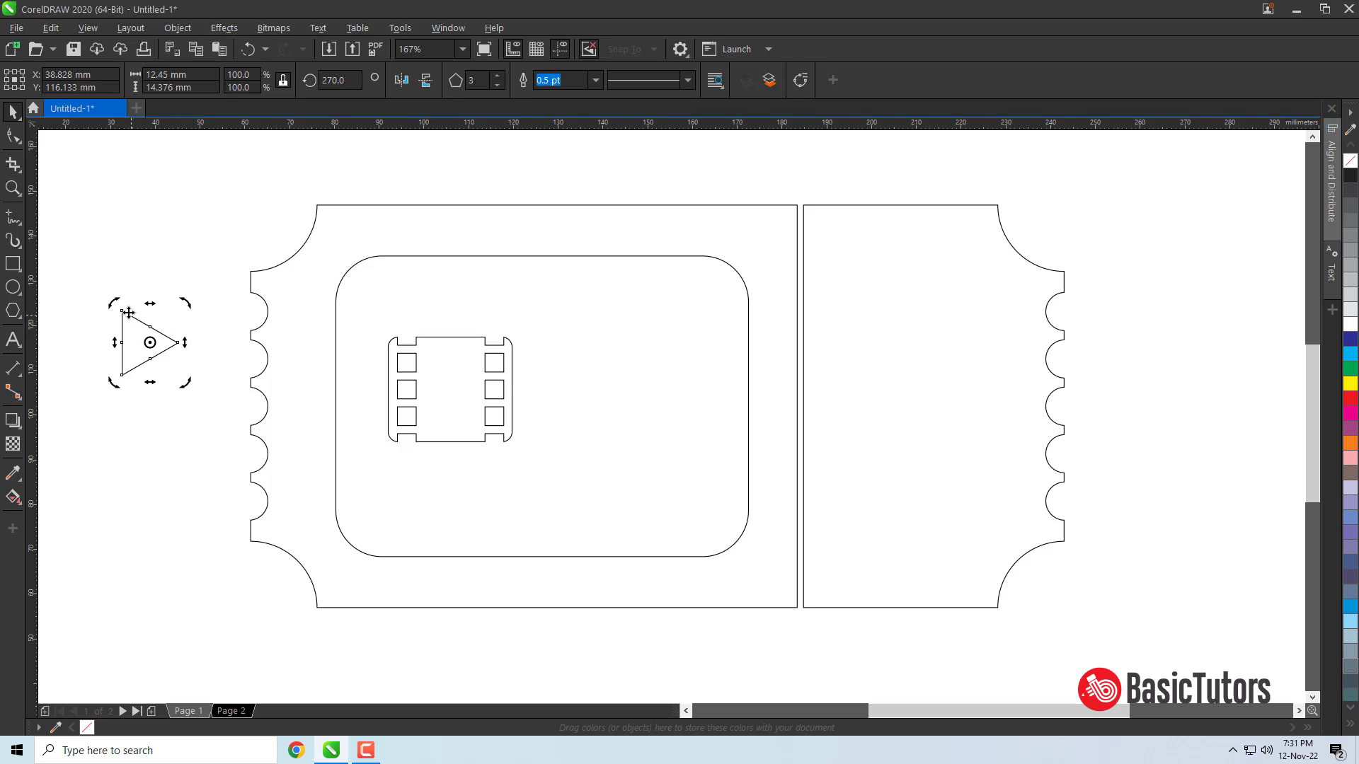
# Move the triangle into the middle of the film strip and scale it down to about 6.6 × 7.6 mm
pyautogui.click(107, 312)
pyautogui.click(143, 324)
pyautogui.moveTo(141, 344); pyautogui.dragTo(468, 405)
pyautogui.moveTo(504, 361); pyautogui.dragTo(472, 370)
pyautogui.click(100, 466)
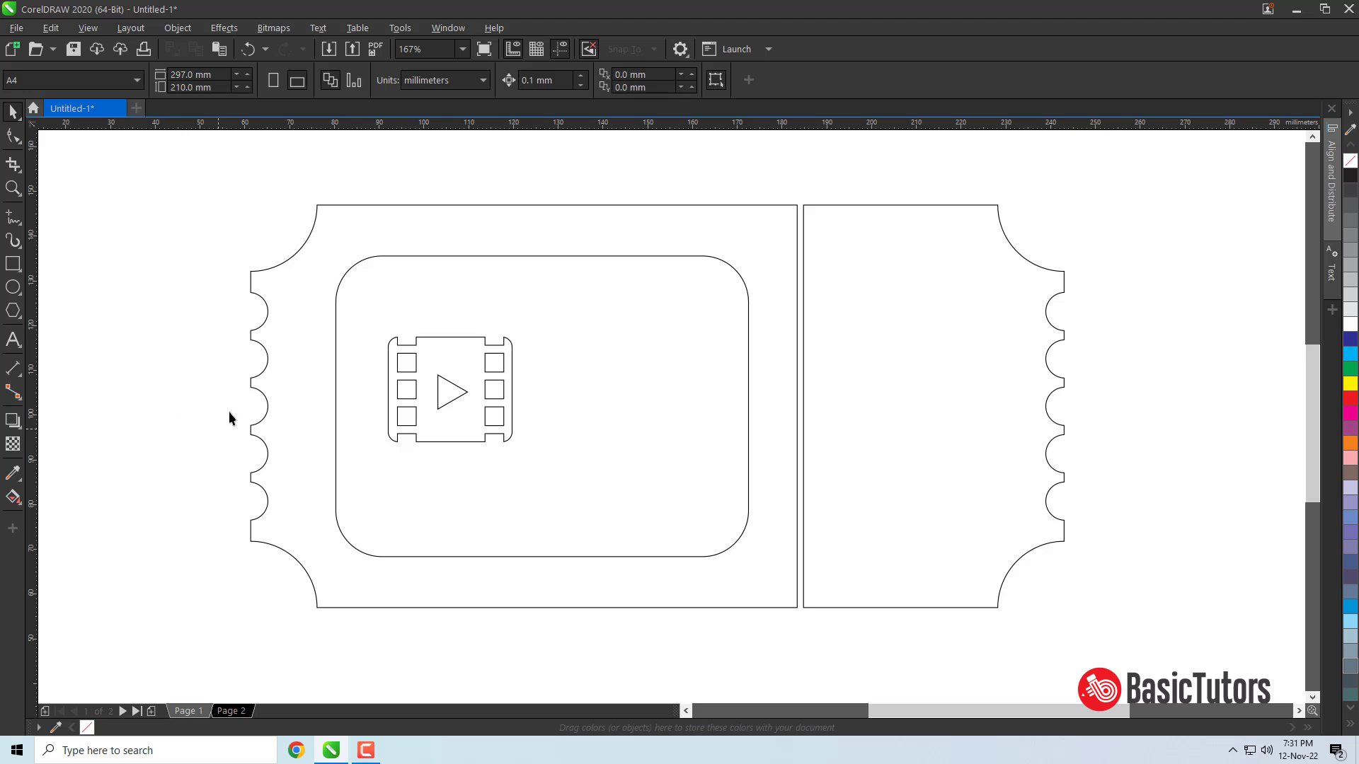
# Convert the play triangle in the film strip to curves
pyautogui.click(451, 387)
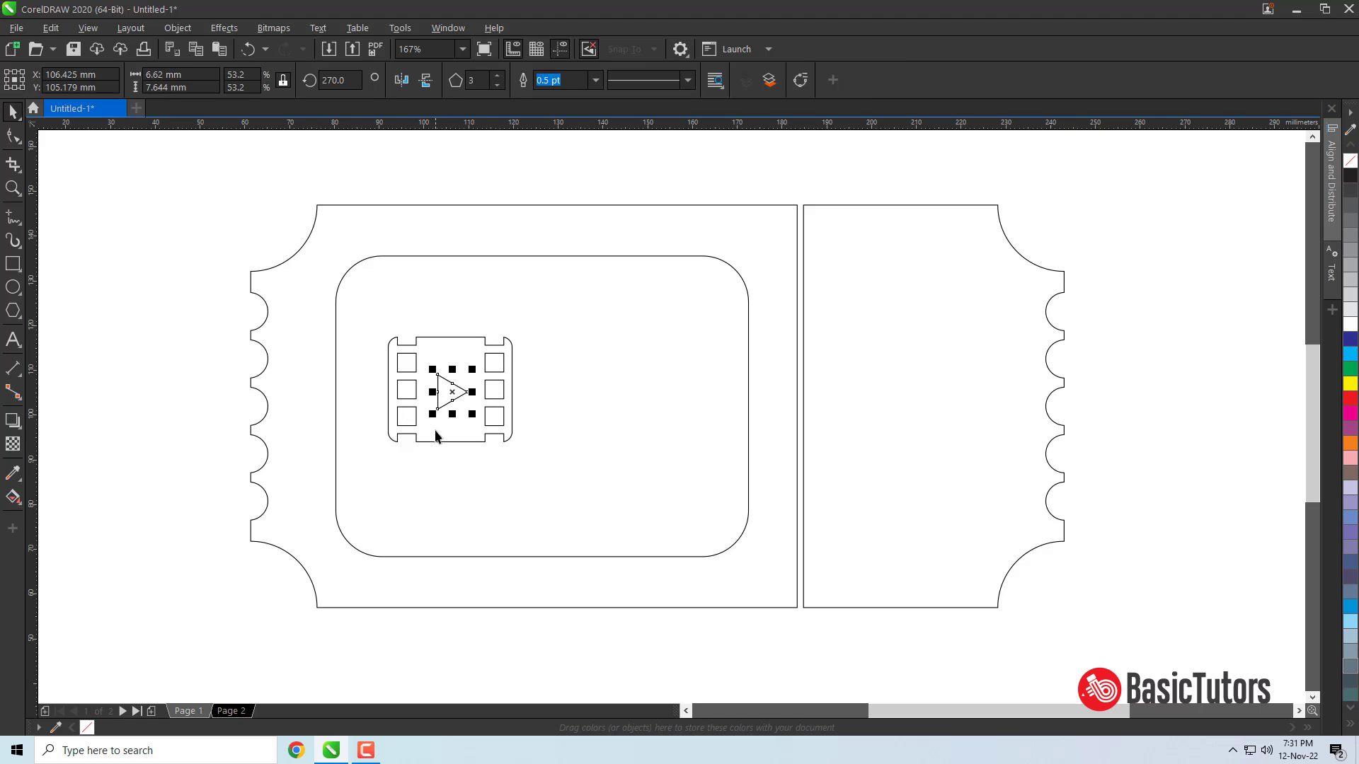
pyautogui.click(13, 135)
pyautogui.press('z')
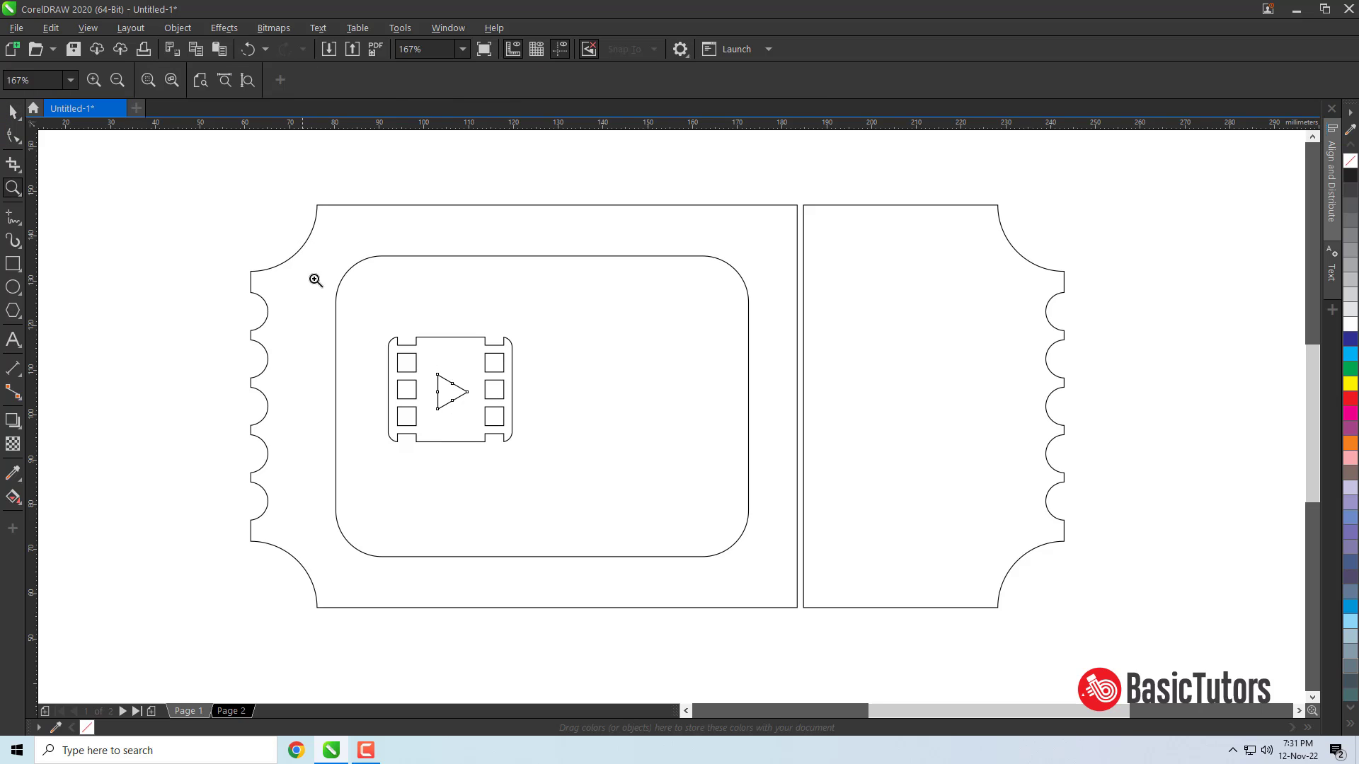
pyautogui.moveTo(324, 309); pyautogui.dragTo(641, 490)
pyautogui.click(14, 110)
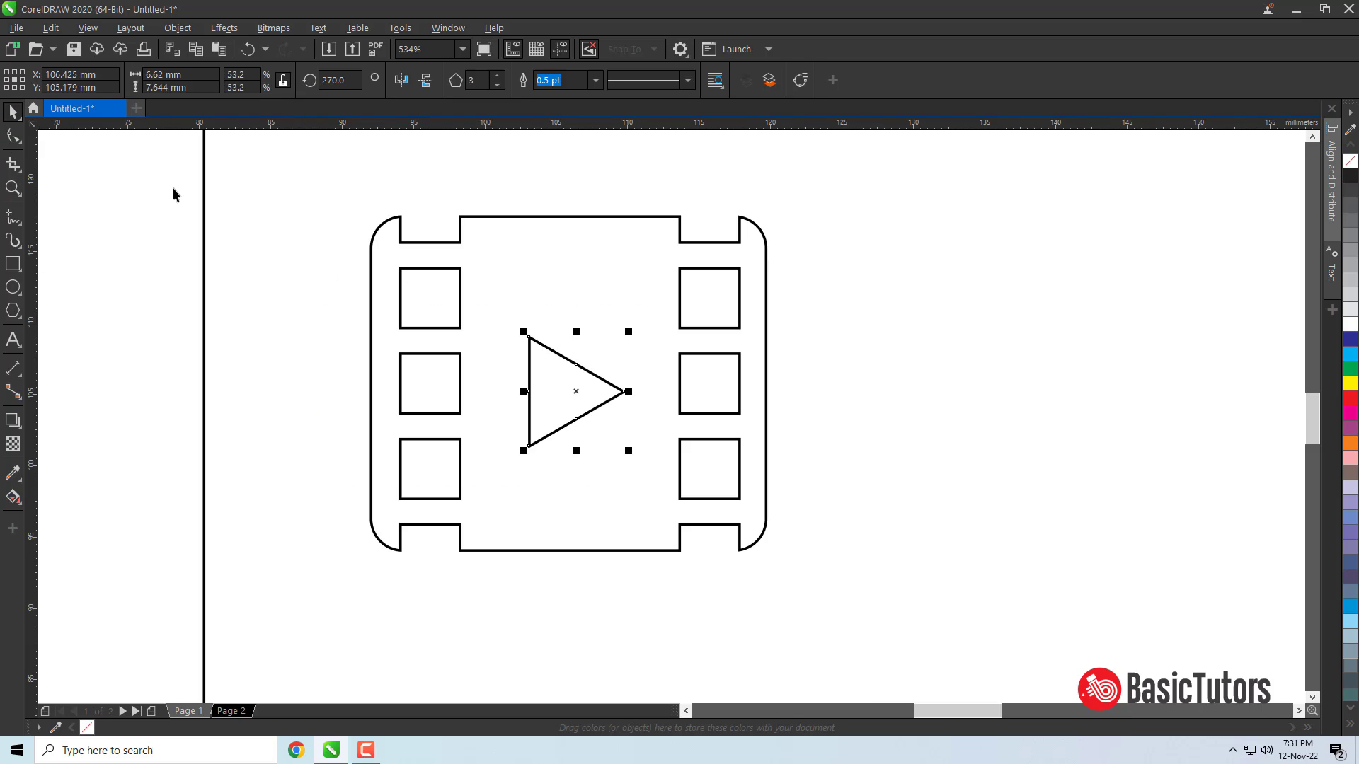
pyautogui.click(569, 364)
pyautogui.click(177, 27)
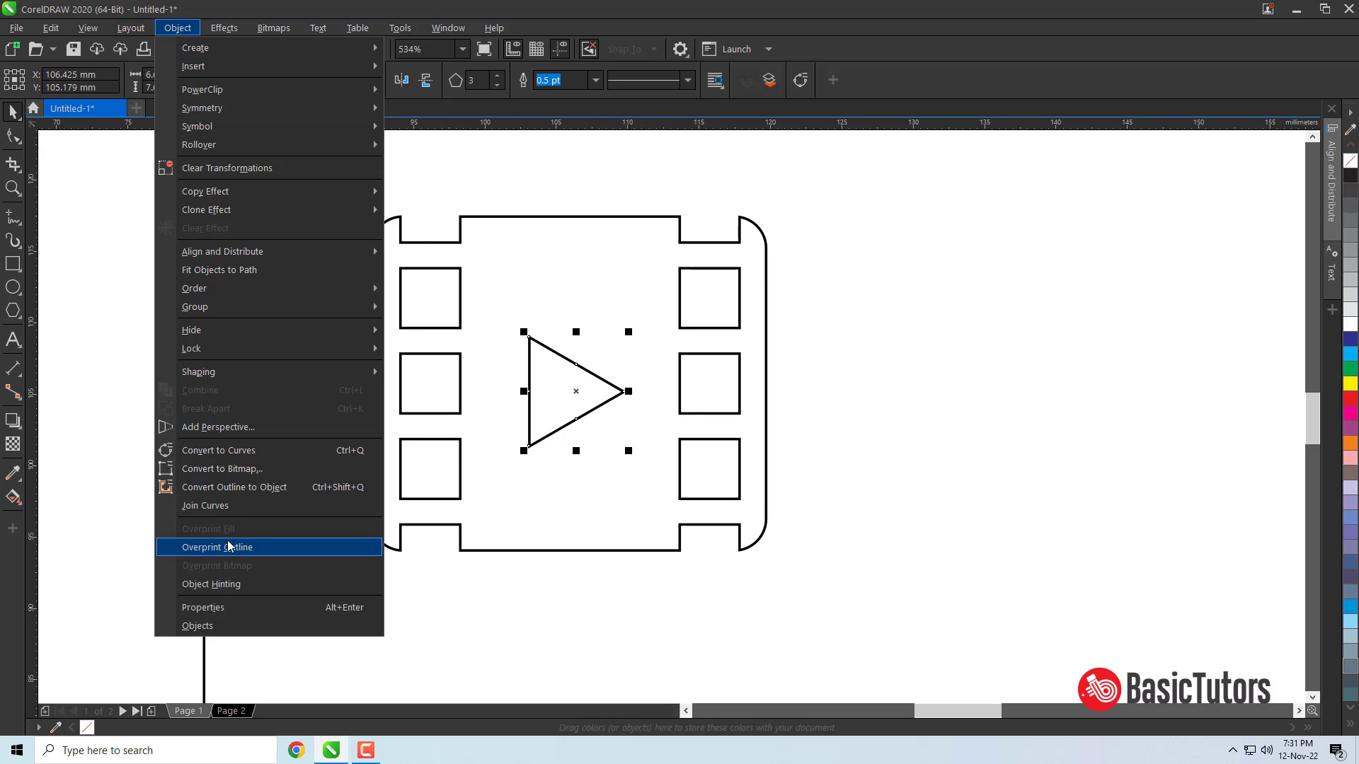
pyautogui.click(282, 451)
# Delete the midpoint nodes on the triangle's three sides
pyautogui.click(13, 136)
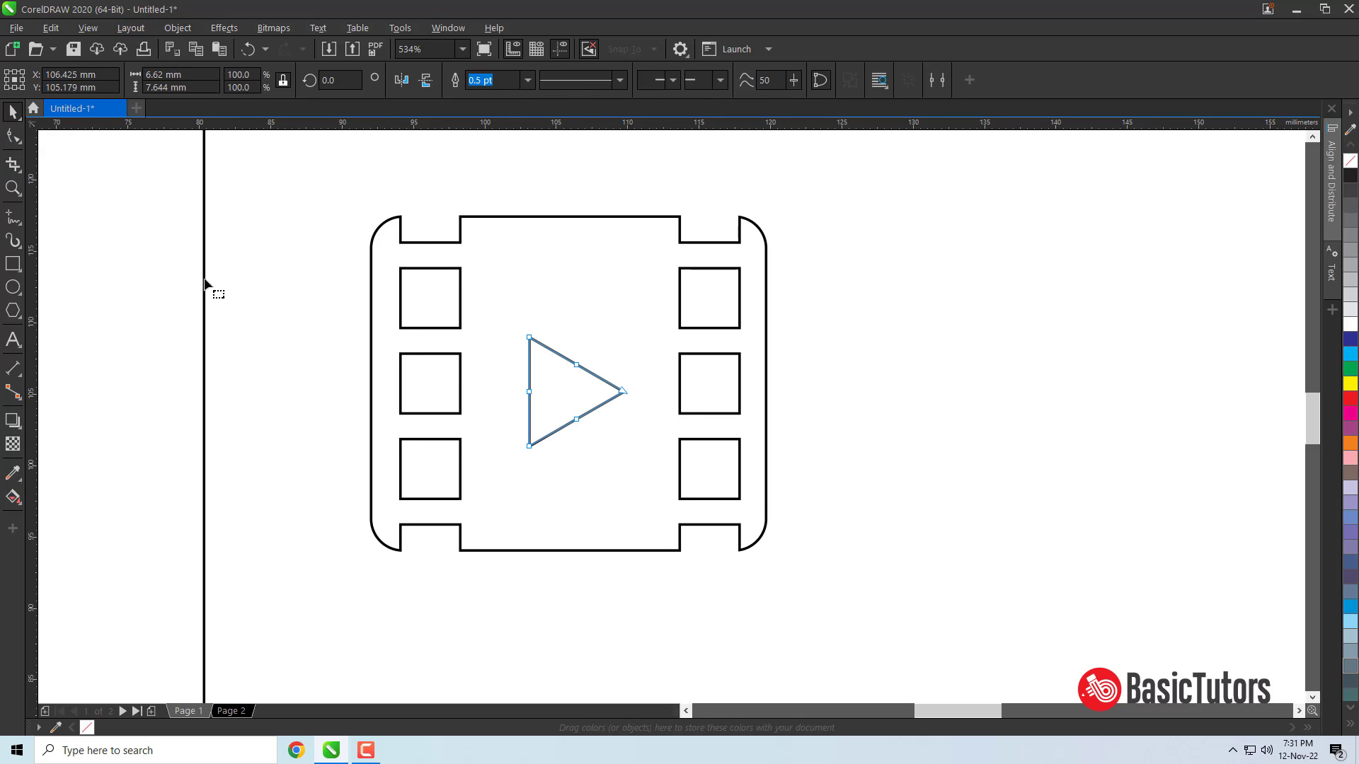
pyautogui.moveTo(490, 368); pyautogui.dragTo(594, 427)
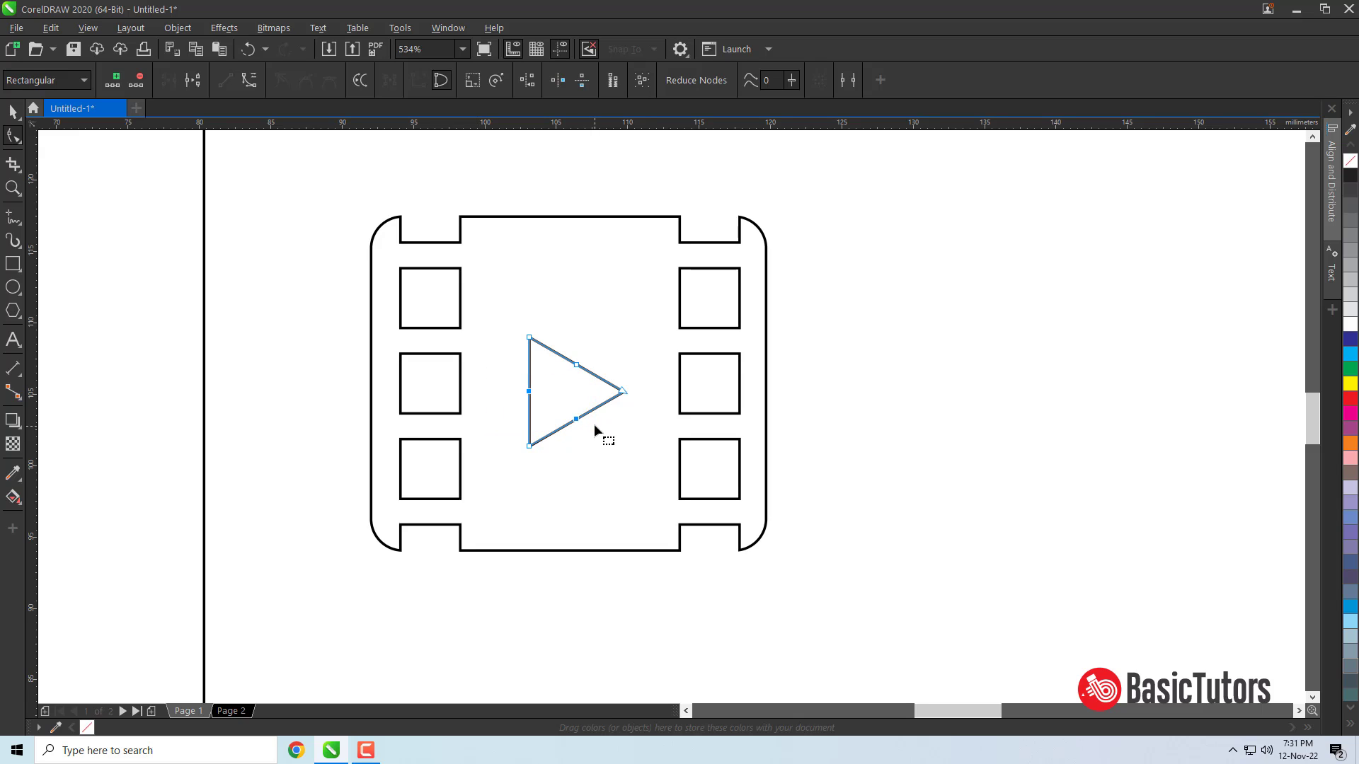
pyautogui.press('Delete')
pyautogui.moveTo(558, 342); pyautogui.dragTo(581, 384)
pyautogui.press('Delete')
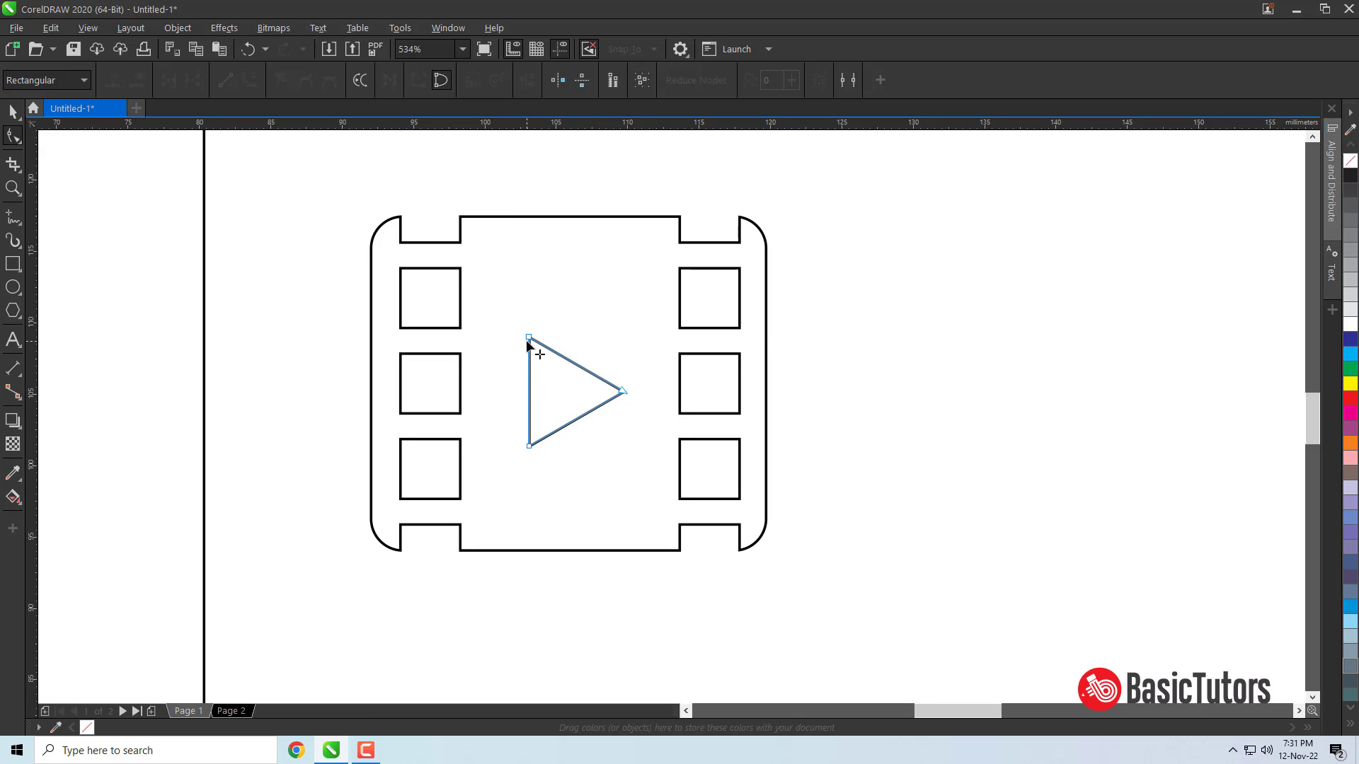
# Add a node on each side of every triangle corner, a short distance from the corner
pyautogui.scroll(2, 556, 402)
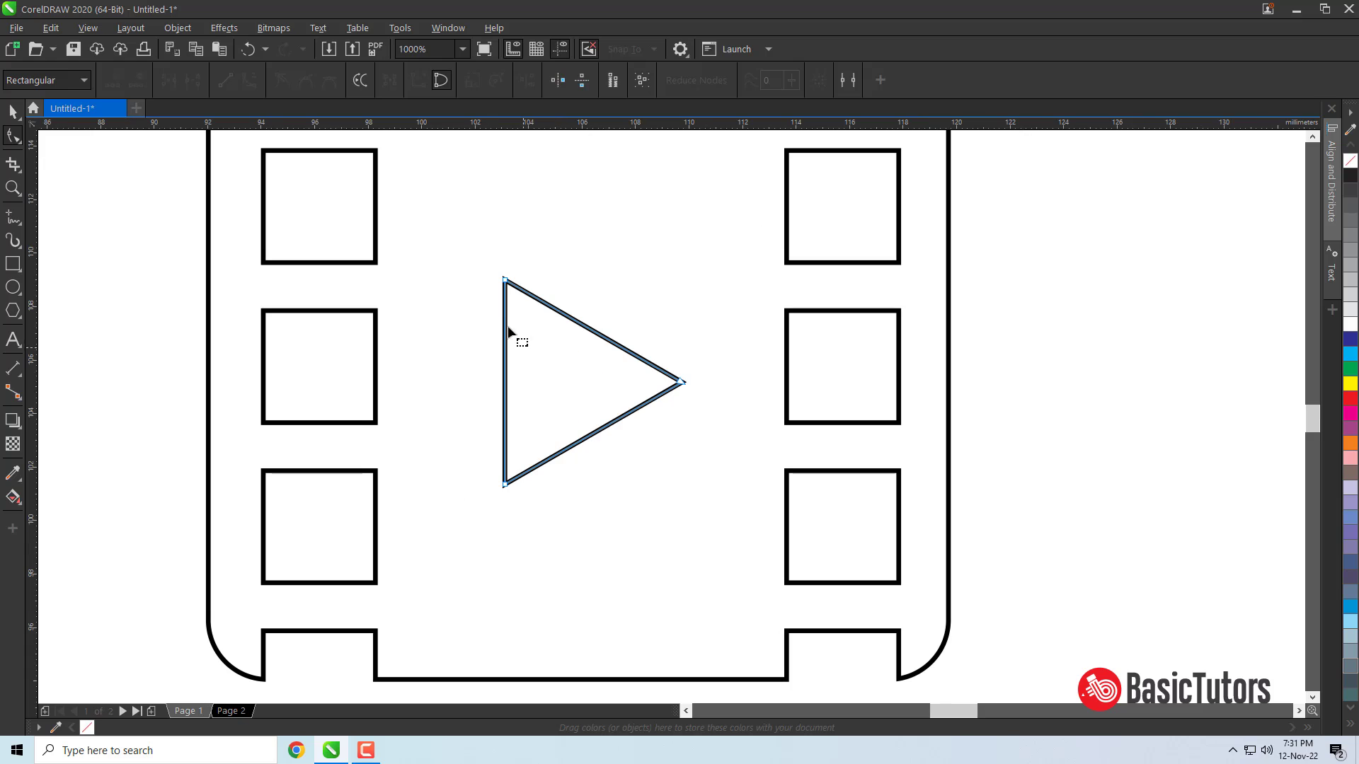
pyautogui.click(506, 303)
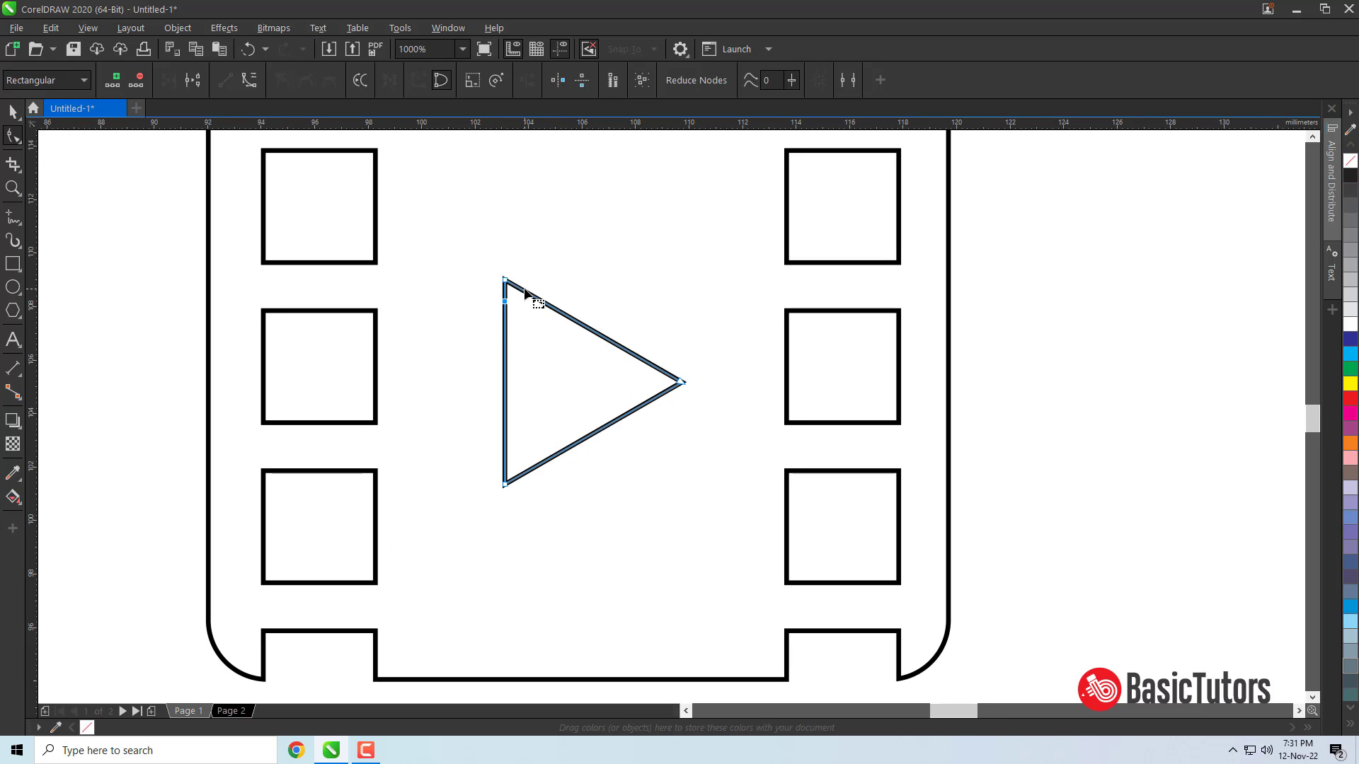
pyautogui.click(670, 376)
pyautogui.click(665, 394)
pyautogui.click(524, 475)
# Delete the triangle's three original corner nodes to cut the corners off
pyautogui.click(506, 484)
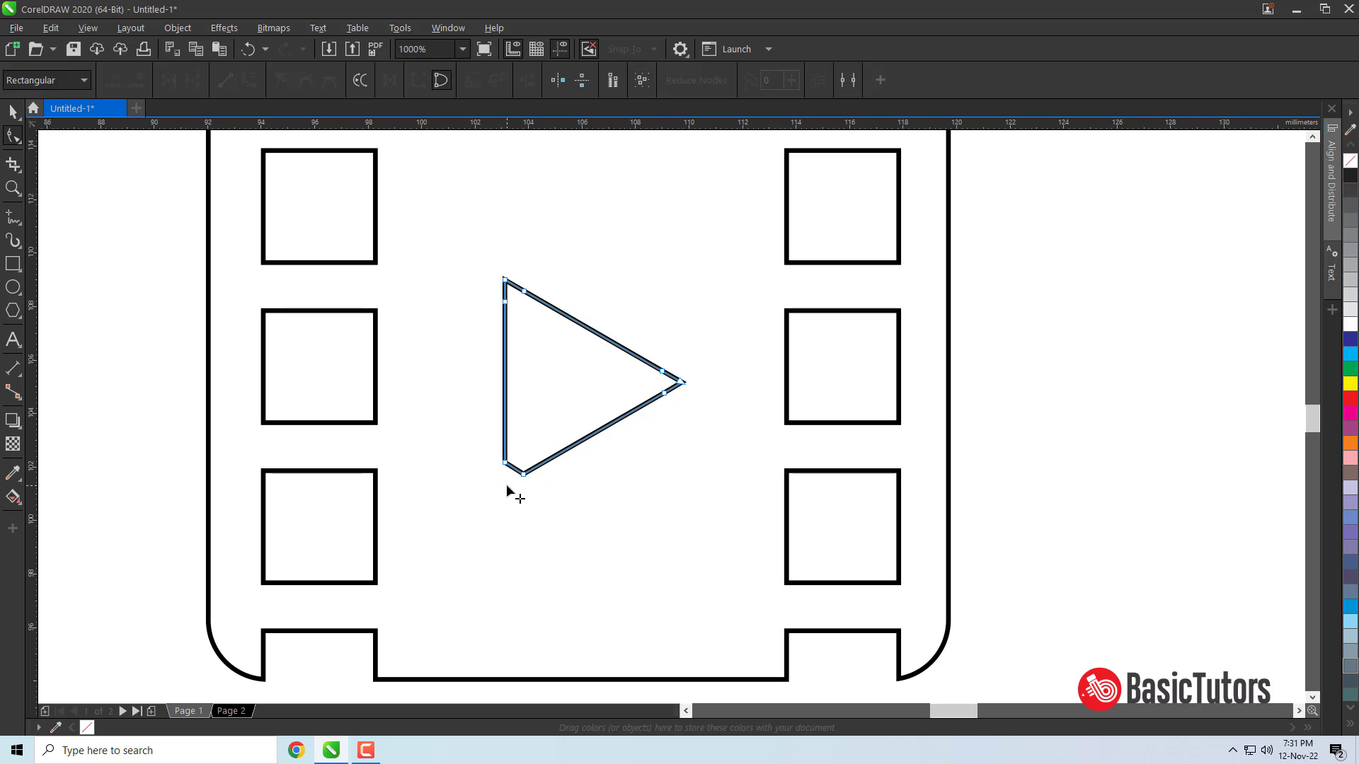
pyautogui.press('Delete')
pyautogui.click(673, 383)
pyautogui.press('Delete')
pyautogui.click(505, 281)
pyautogui.press('Delete')
# Convert the three short corner segments of the triangle from lines to curves
pyautogui.rightClick(516, 296)
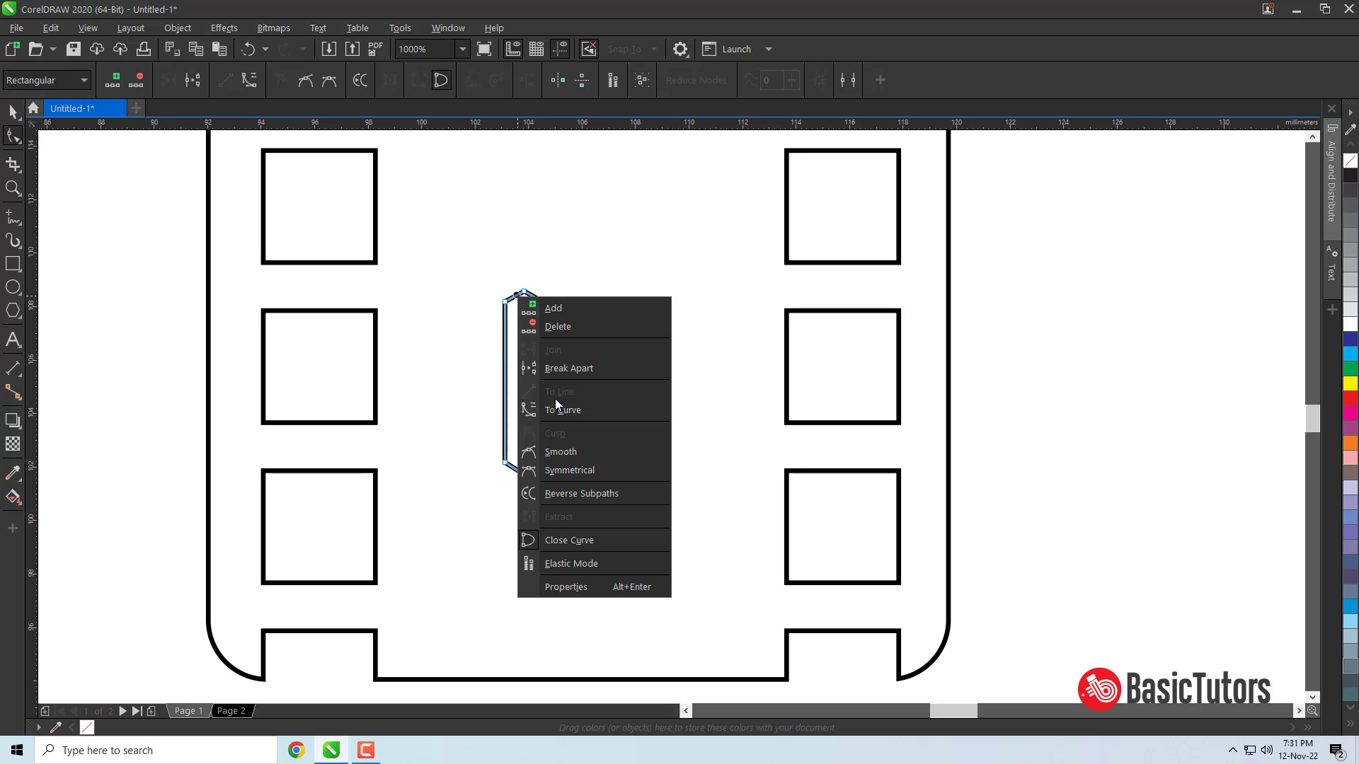
pyautogui.click(555, 409)
pyautogui.rightClick(665, 388)
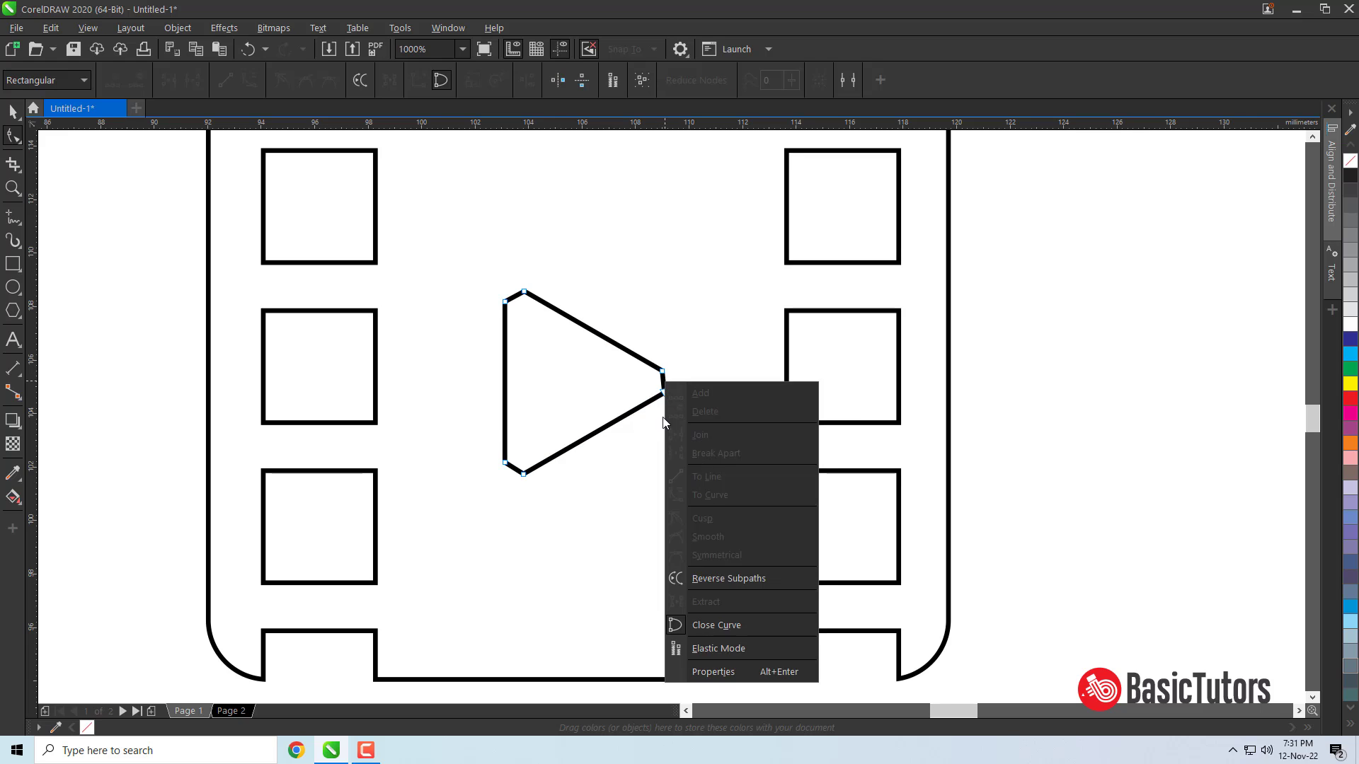
pyautogui.click(663, 383)
pyautogui.rightClick(664, 384)
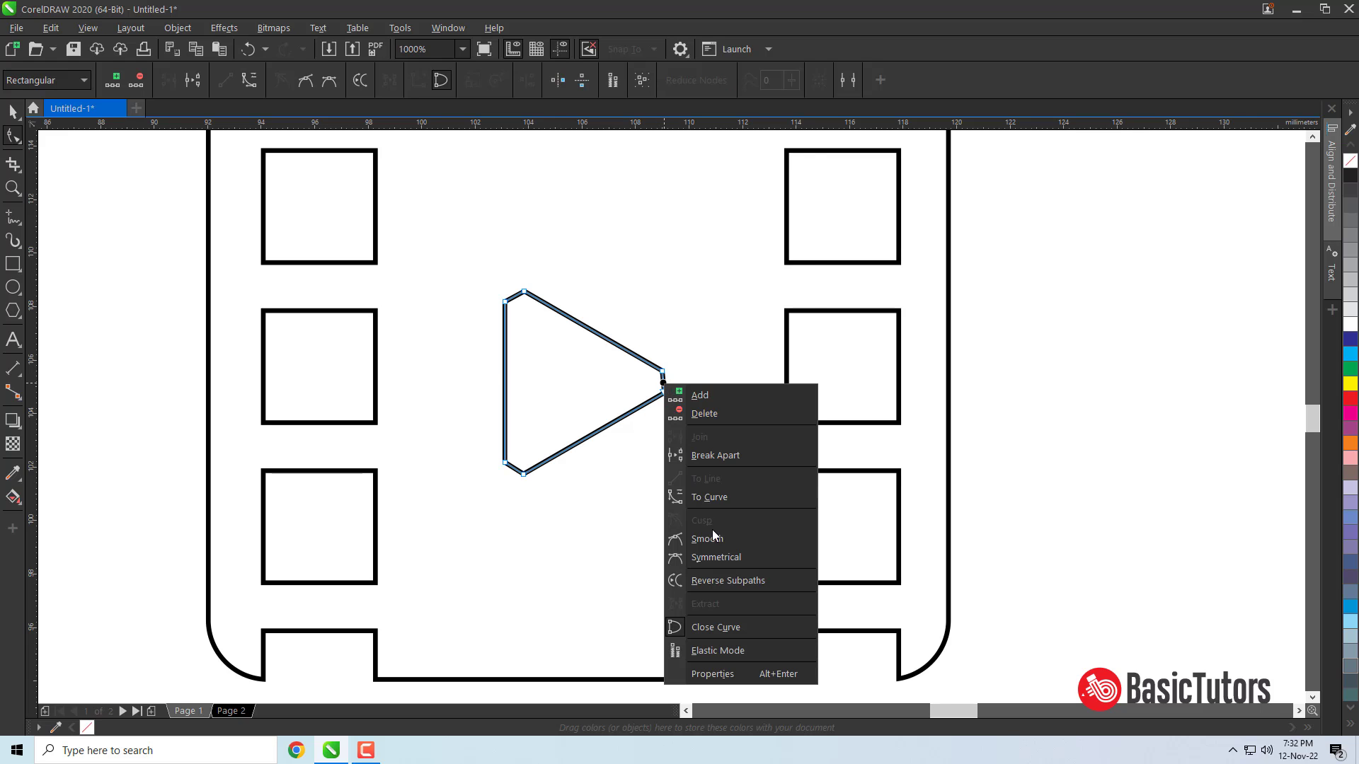
pyautogui.click(709, 496)
pyautogui.click(515, 470)
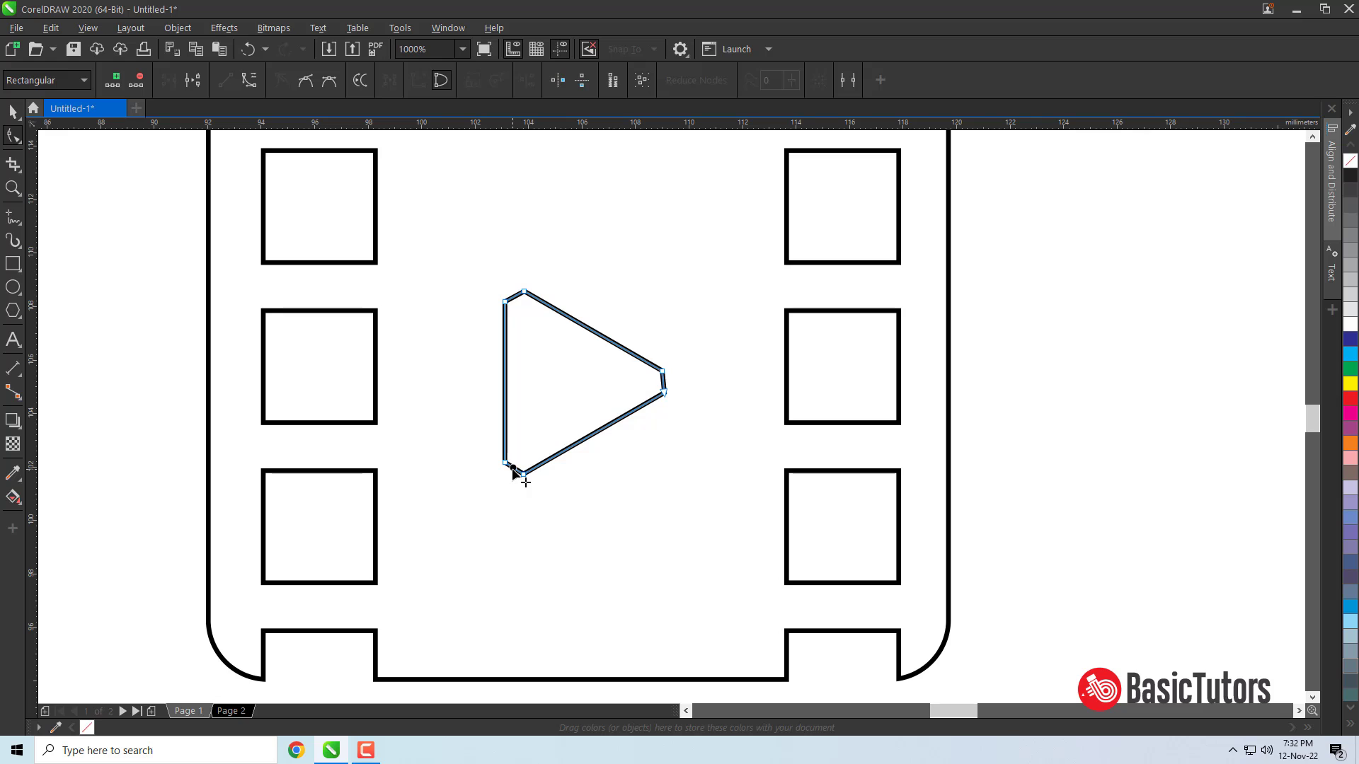
pyautogui.rightClick(514, 472)
pyautogui.click(562, 282)
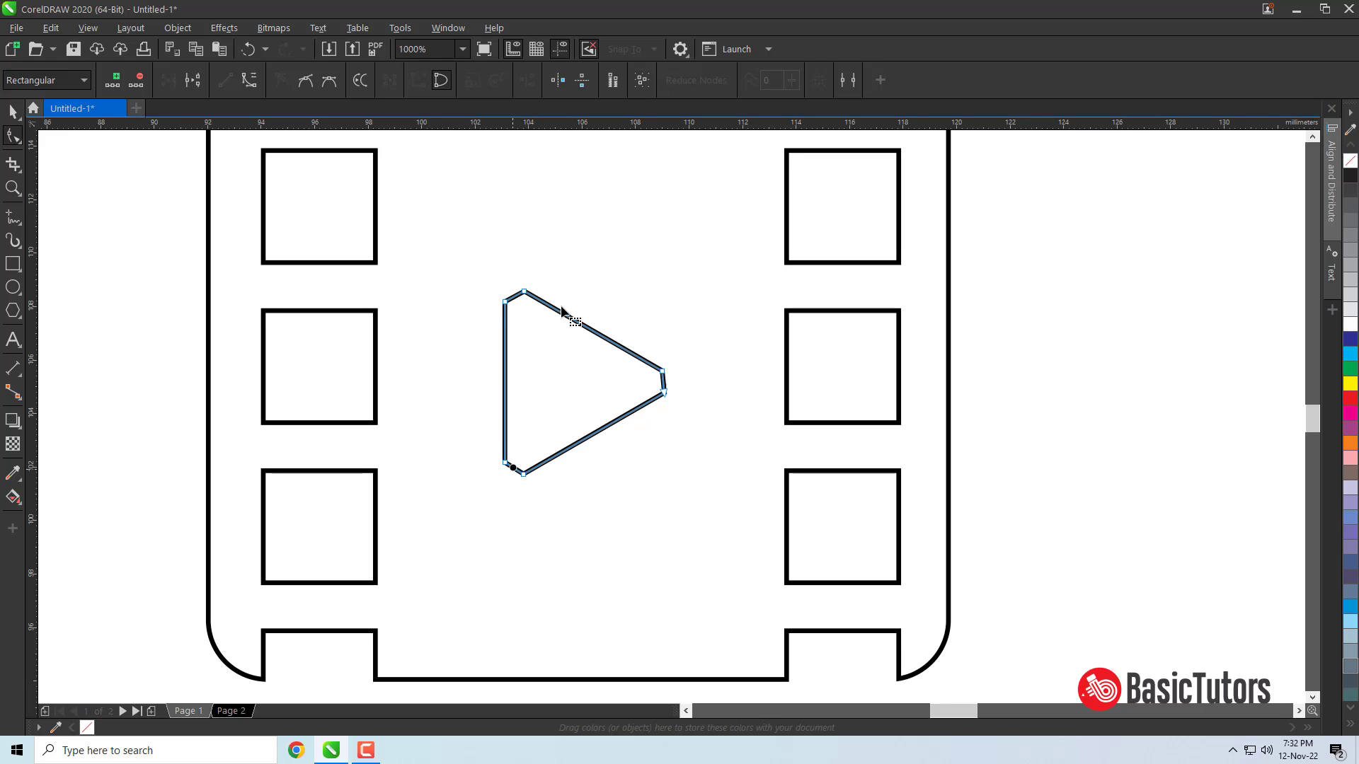
pyautogui.click(507, 486)
# Bend the three short corner segments outward to round the play triangle's corners
pyautogui.click(665, 384)
pyautogui.moveTo(667, 382); pyautogui.dragTo(671, 382)
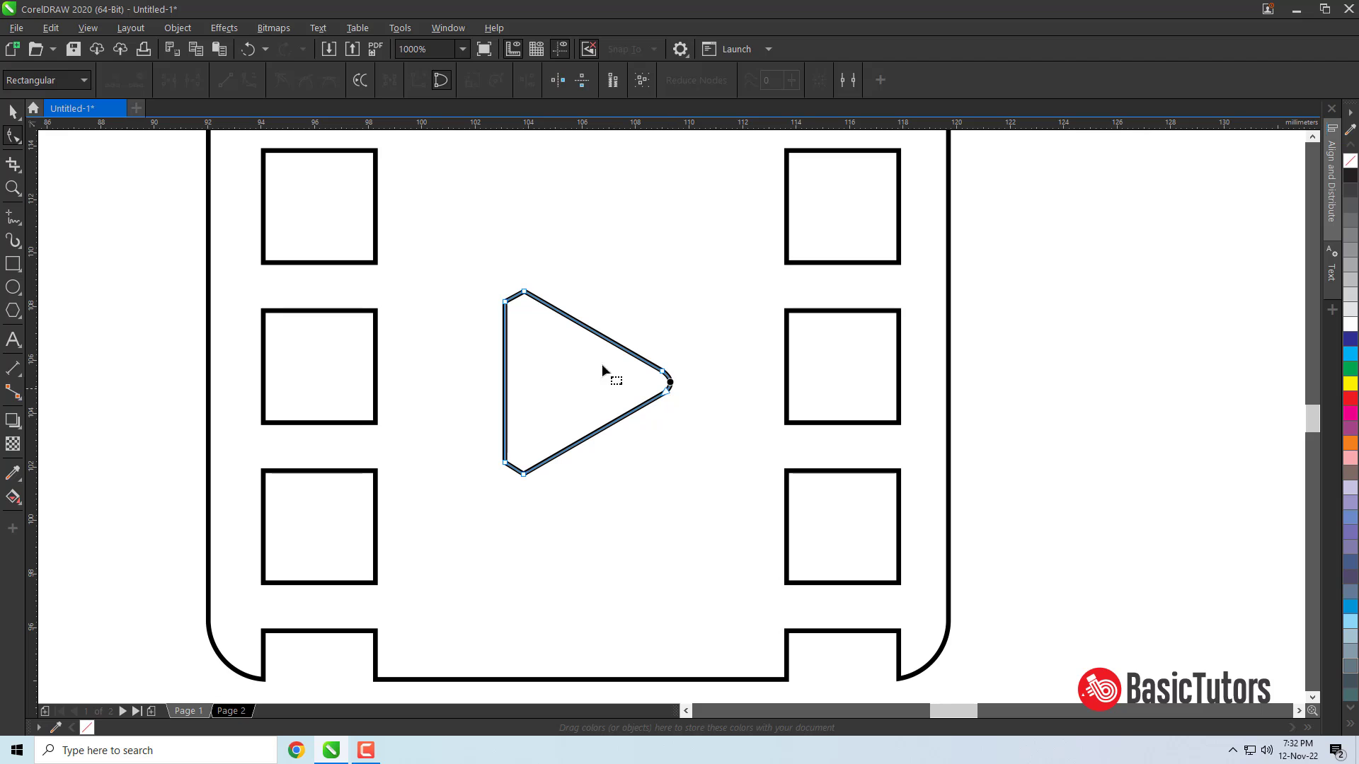
pyautogui.click(510, 292)
pyautogui.moveTo(511, 293); pyautogui.dragTo(508, 290)
pyautogui.click(510, 471)
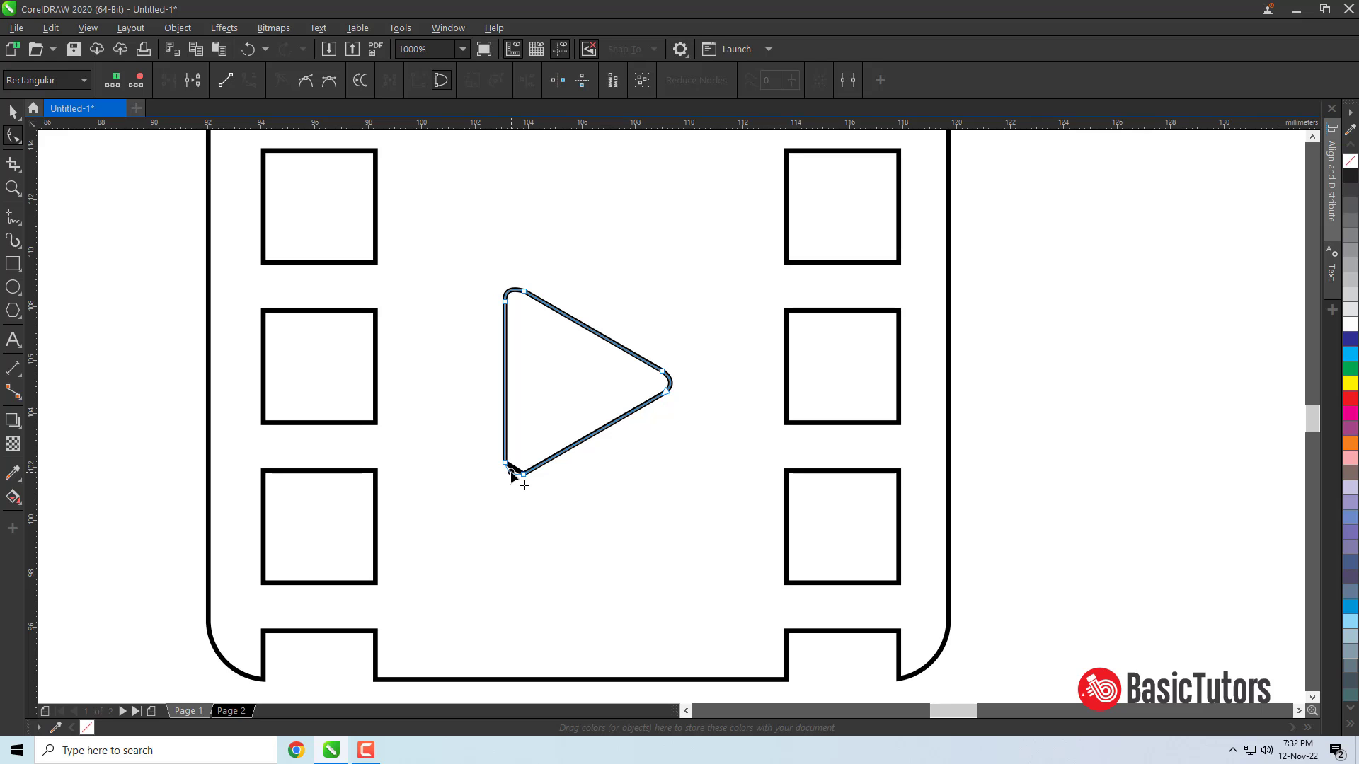
pyautogui.moveTo(510, 472); pyautogui.dragTo(510, 473)
pyautogui.press('space')
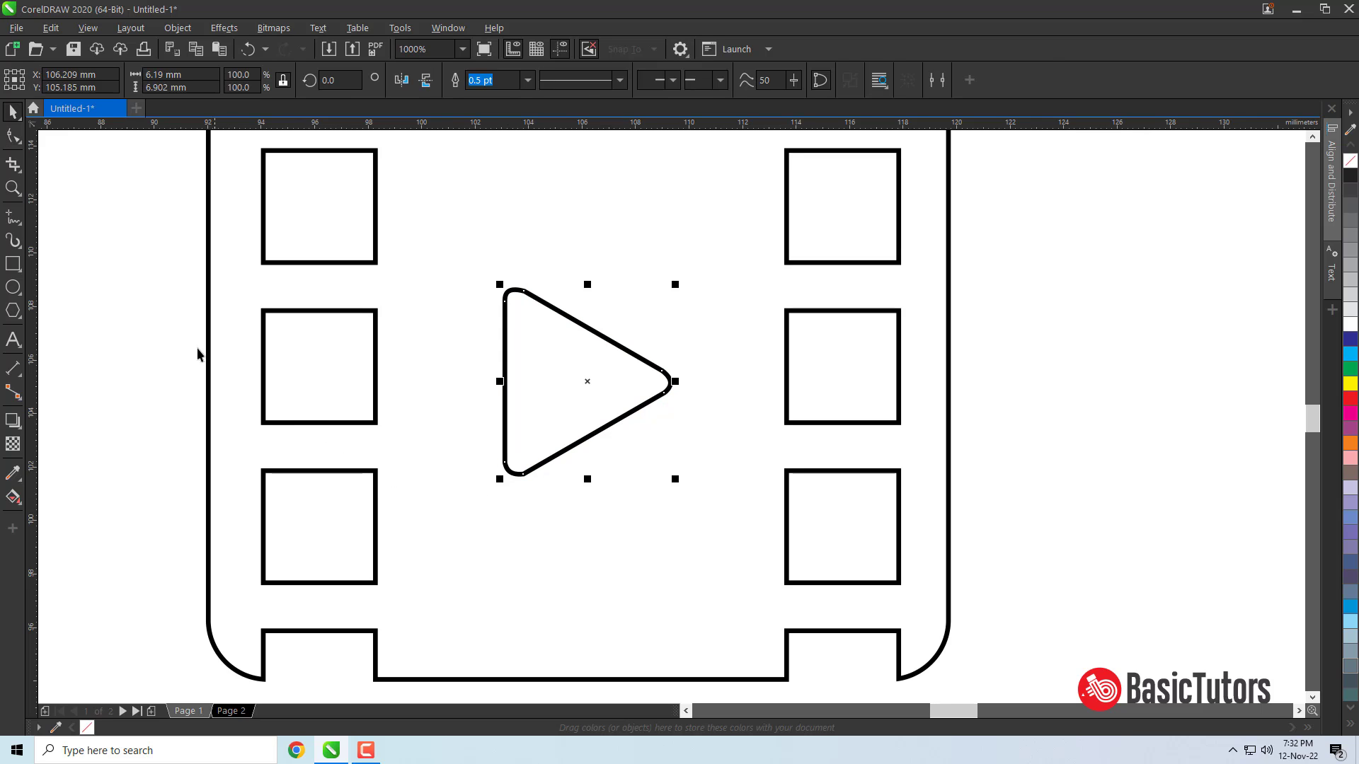
pyautogui.click(199, 353)
pyautogui.scroll(-1, 698, 406)
pyautogui.scroll(-1, 698, 406)
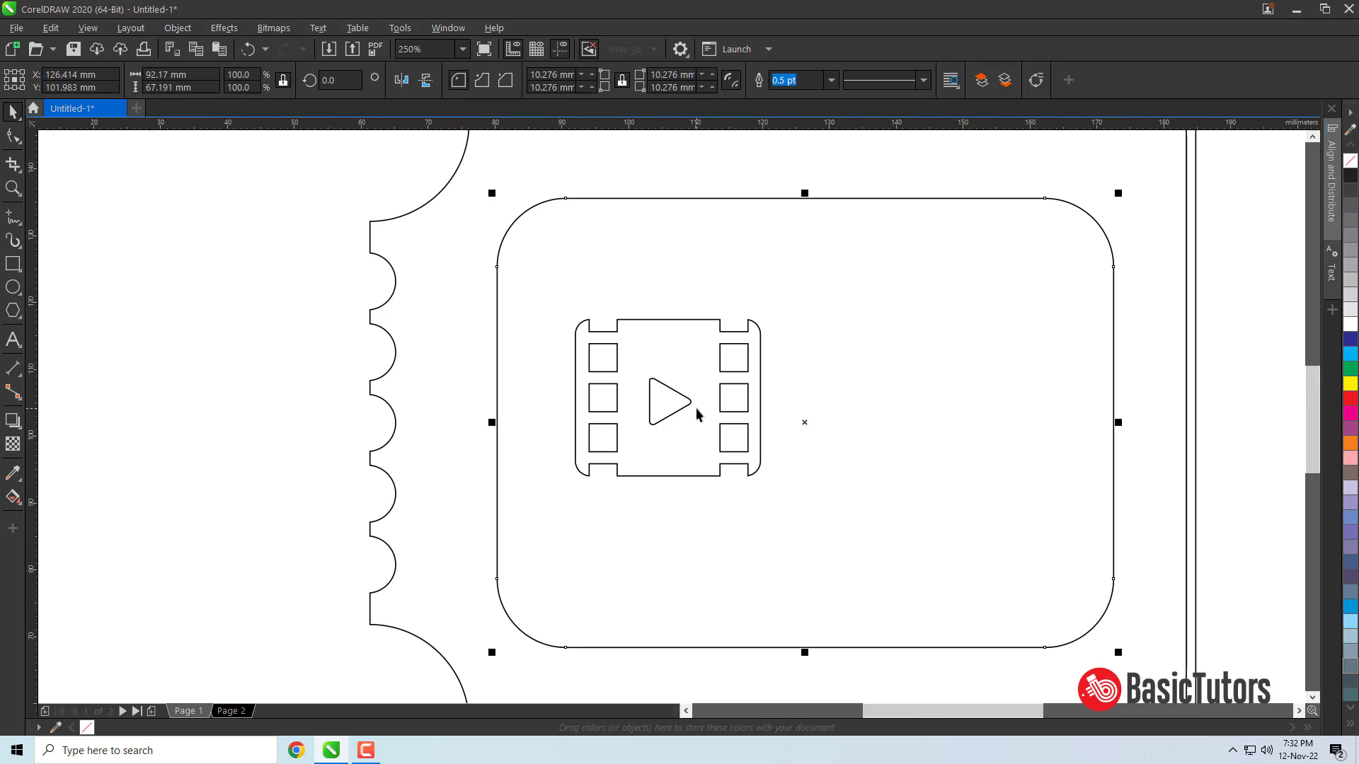
# Center the play triangle horizontally and vertically on the film strip
pyautogui.click(690, 398)
pyautogui.keyDown('shift'); pyautogui.click(685, 321); pyautogui.keyUp('shift')
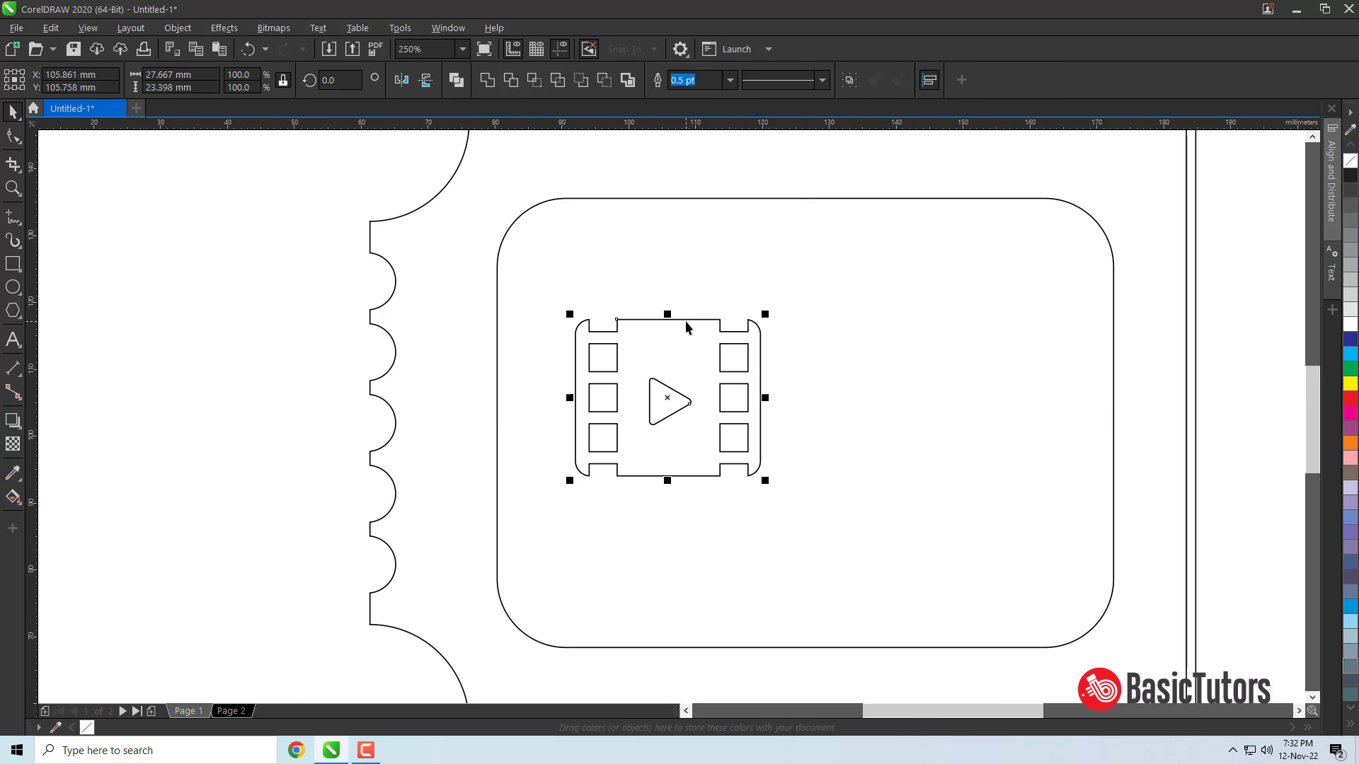
pyautogui.press('c')
pyautogui.press('e')
pyautogui.click(731, 420)
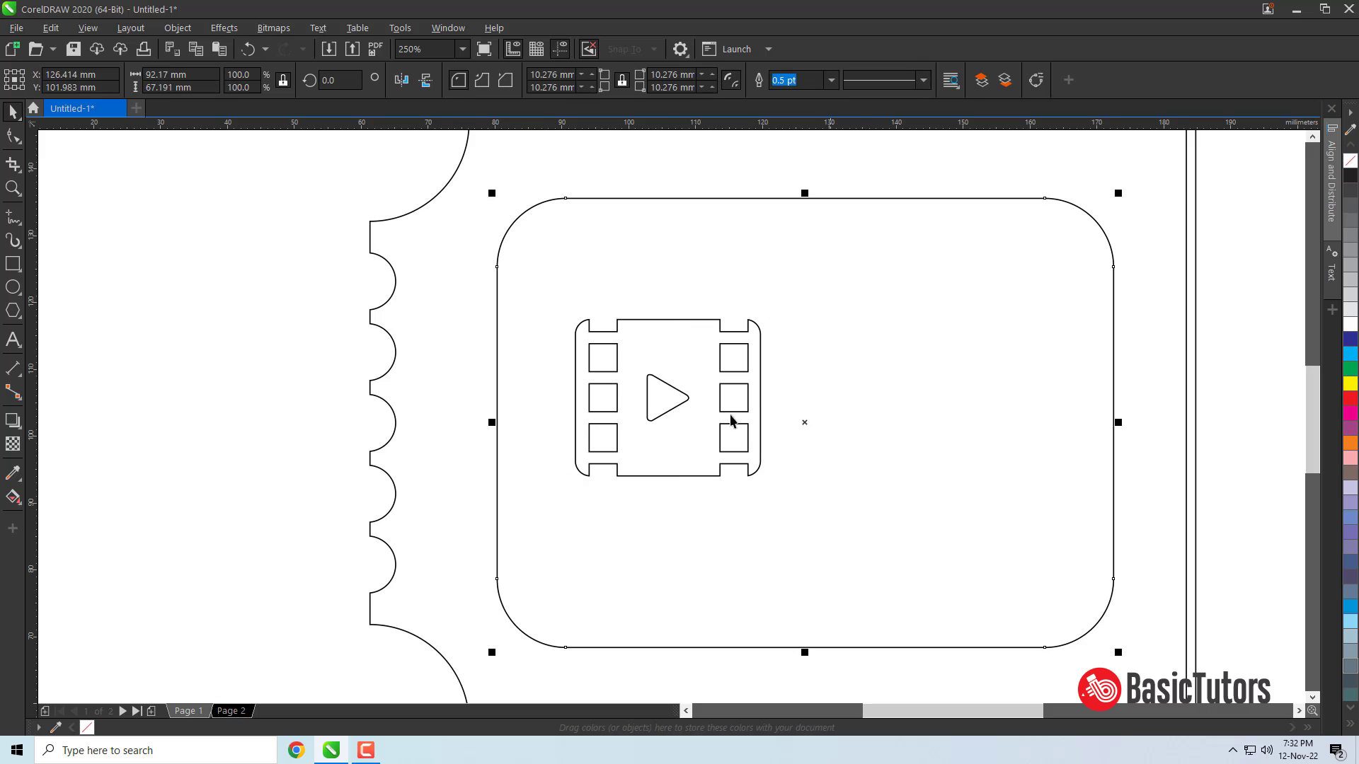
# Trim the play triangle's shape out of the film strip and delete the leftover triangle
pyautogui.click(683, 407)
pyautogui.keyDown('shift'); pyautogui.click(682, 328); pyautogui.keyUp('shift')
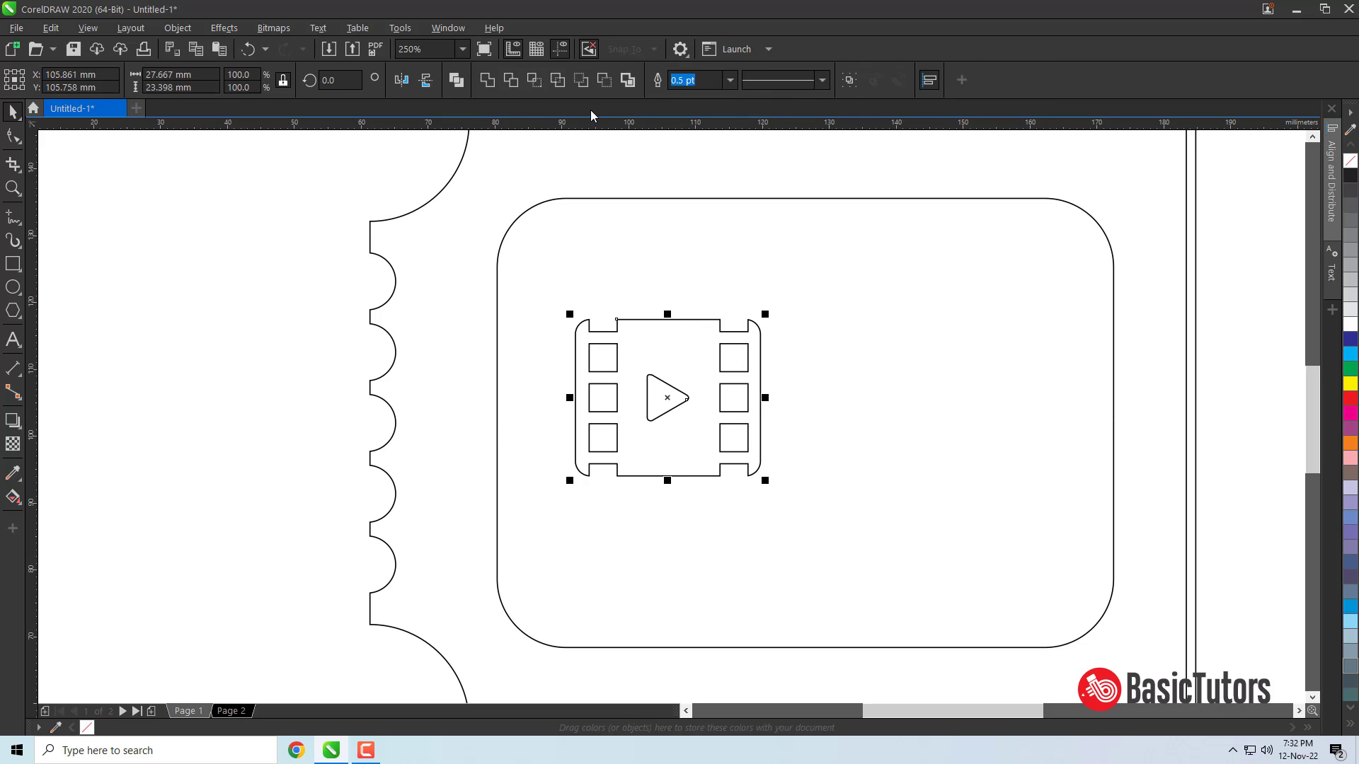
pyautogui.click(517, 80)
pyautogui.click(368, 291)
pyautogui.click(663, 397)
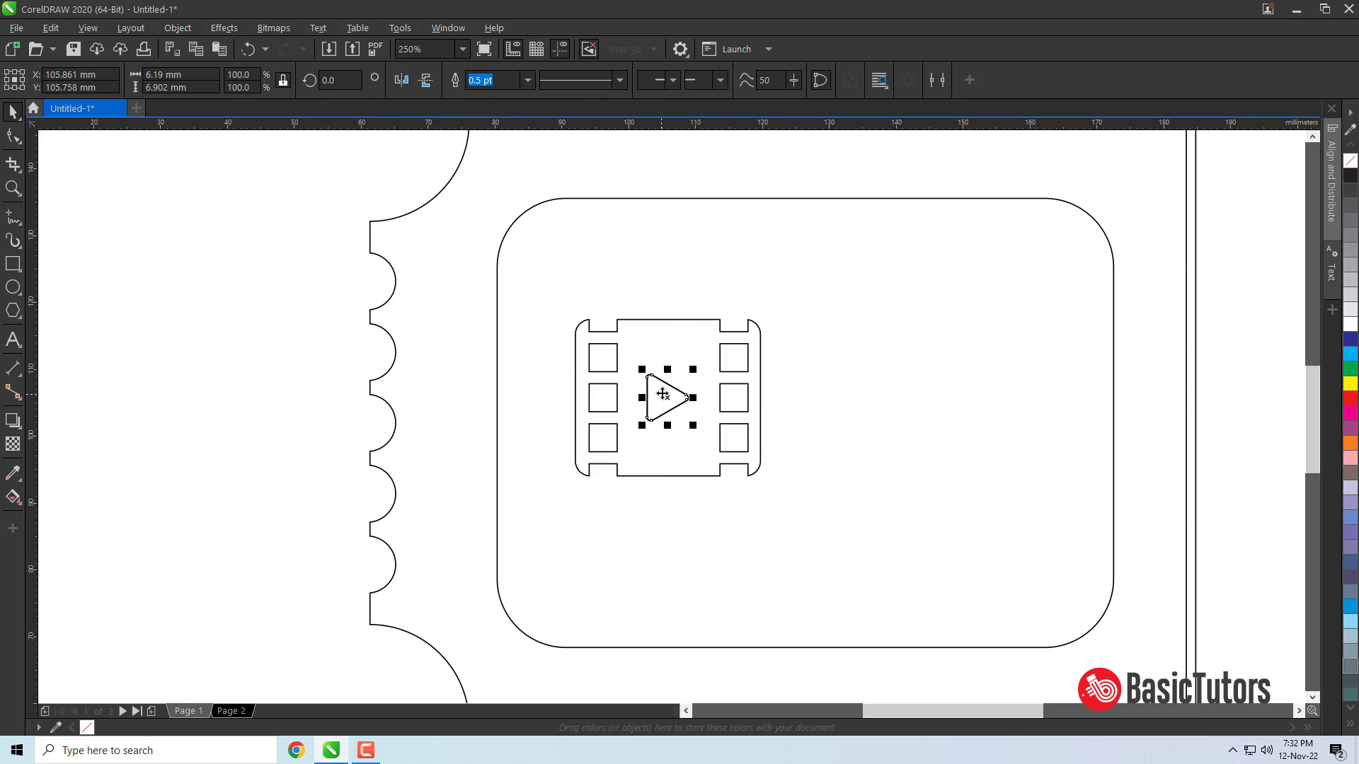
pyautogui.press('Delete')
pyautogui.click(699, 366)
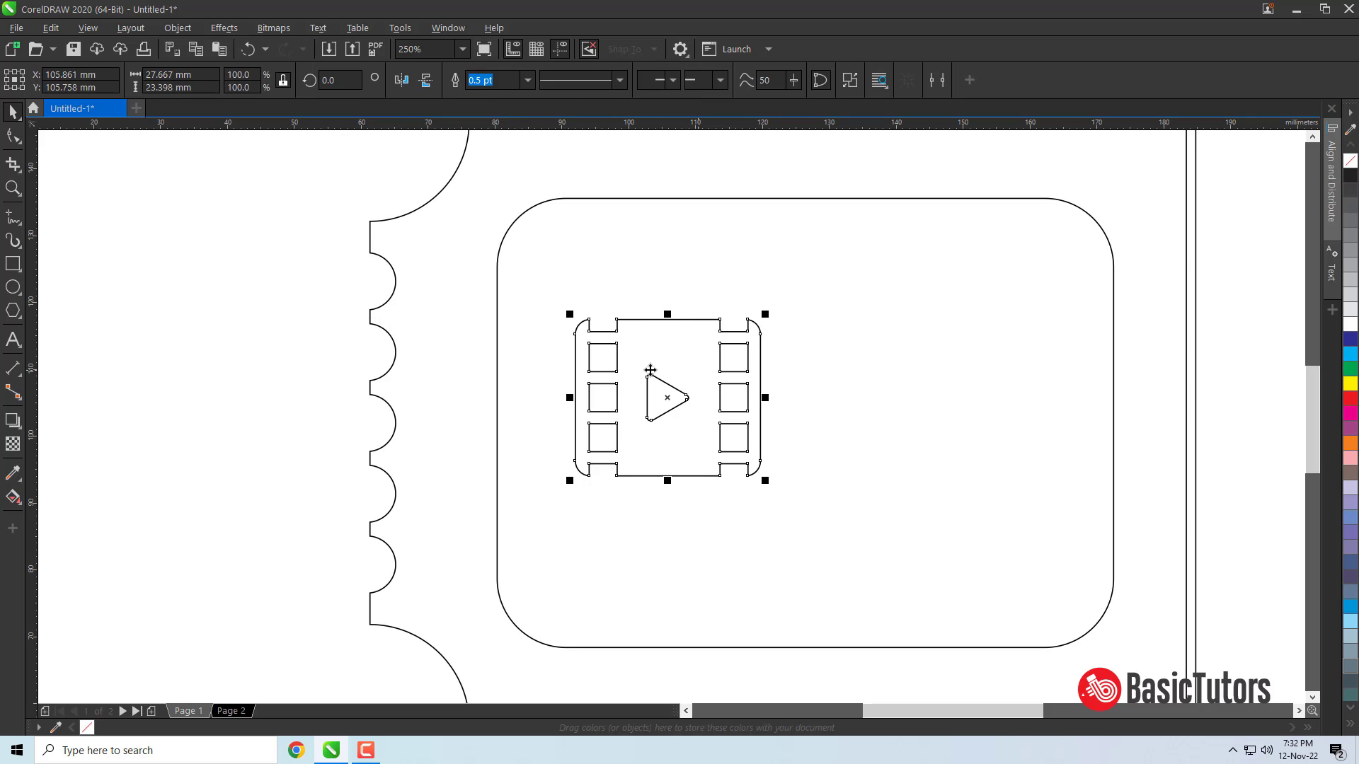
# Add the two-line text "CINEMA TICKET" in capitals inside the rounded frame, to the right of the film strip
pyautogui.click(13, 339)
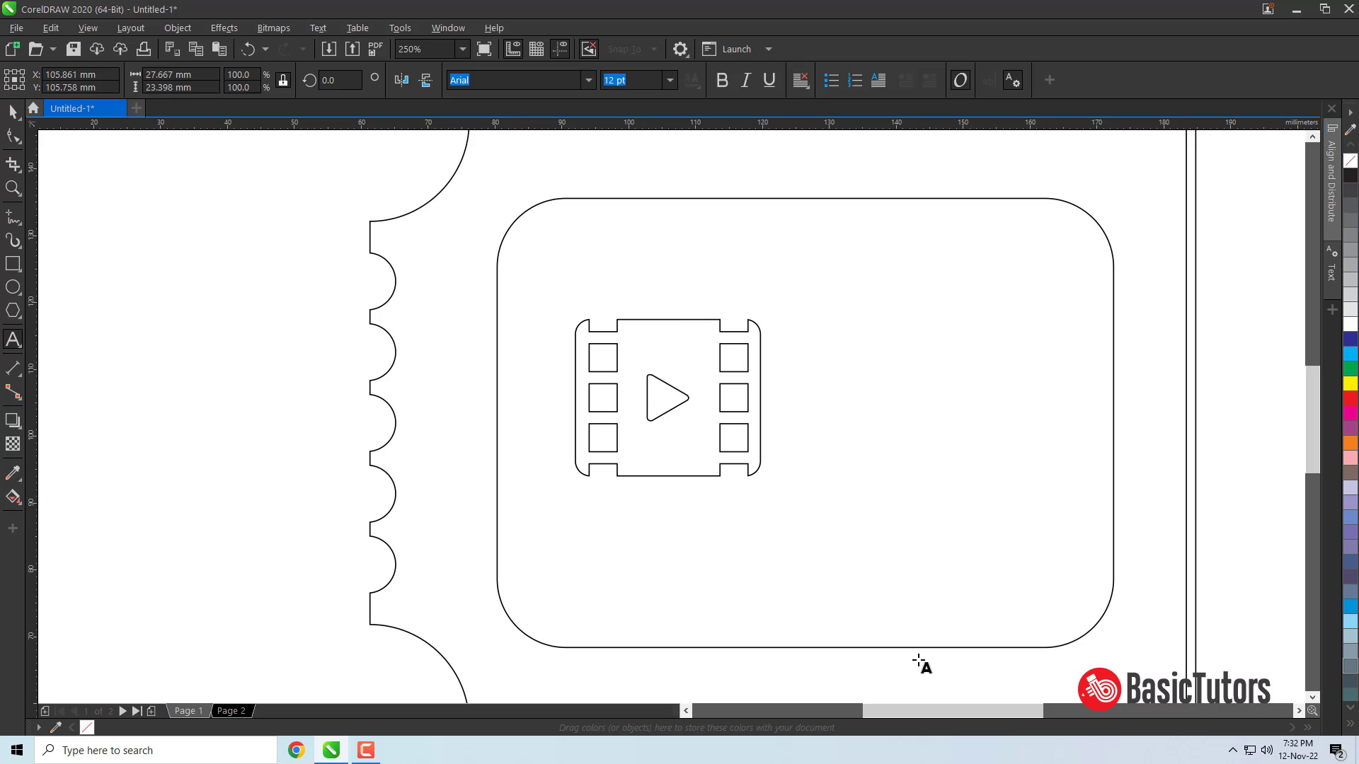
pyautogui.moveTo(895, 711); pyautogui.dragTo(913, 712)
pyautogui.click(720, 403)
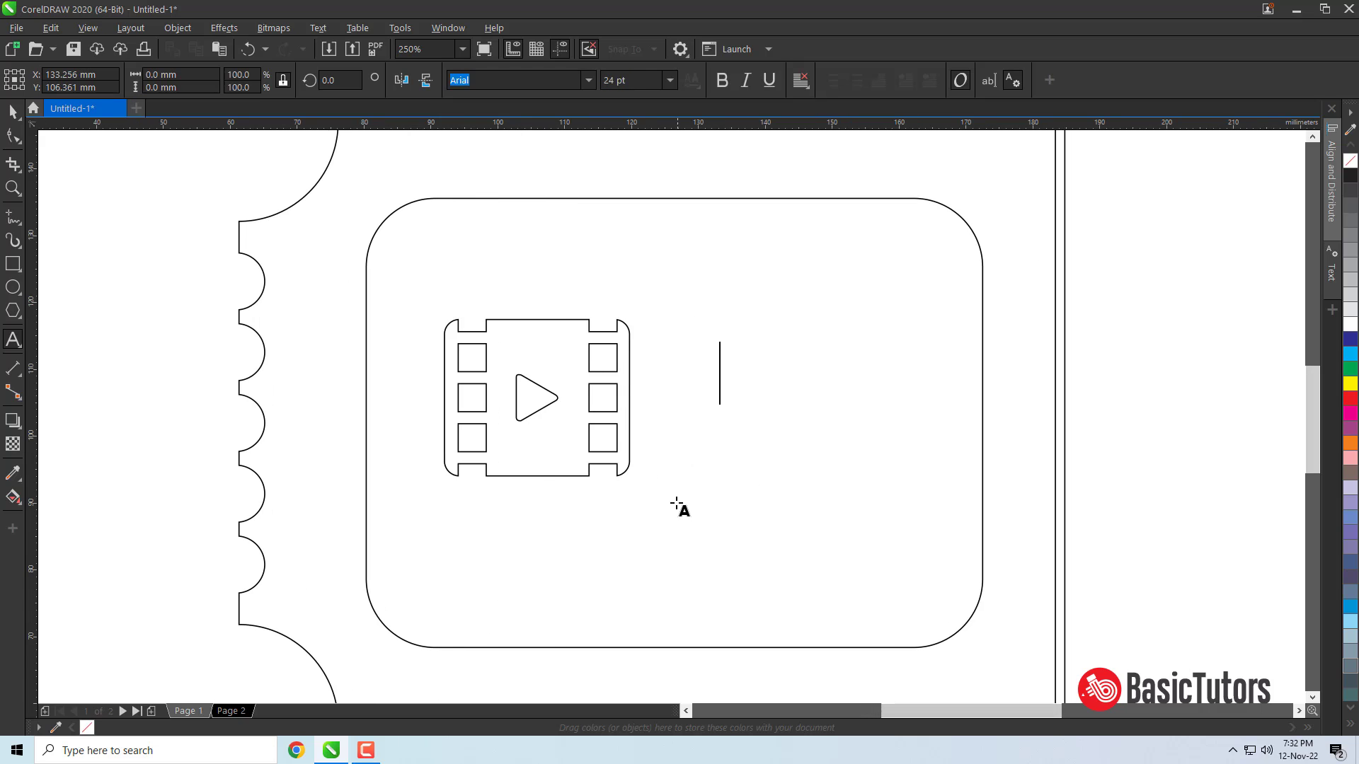
pyautogui.write('C')
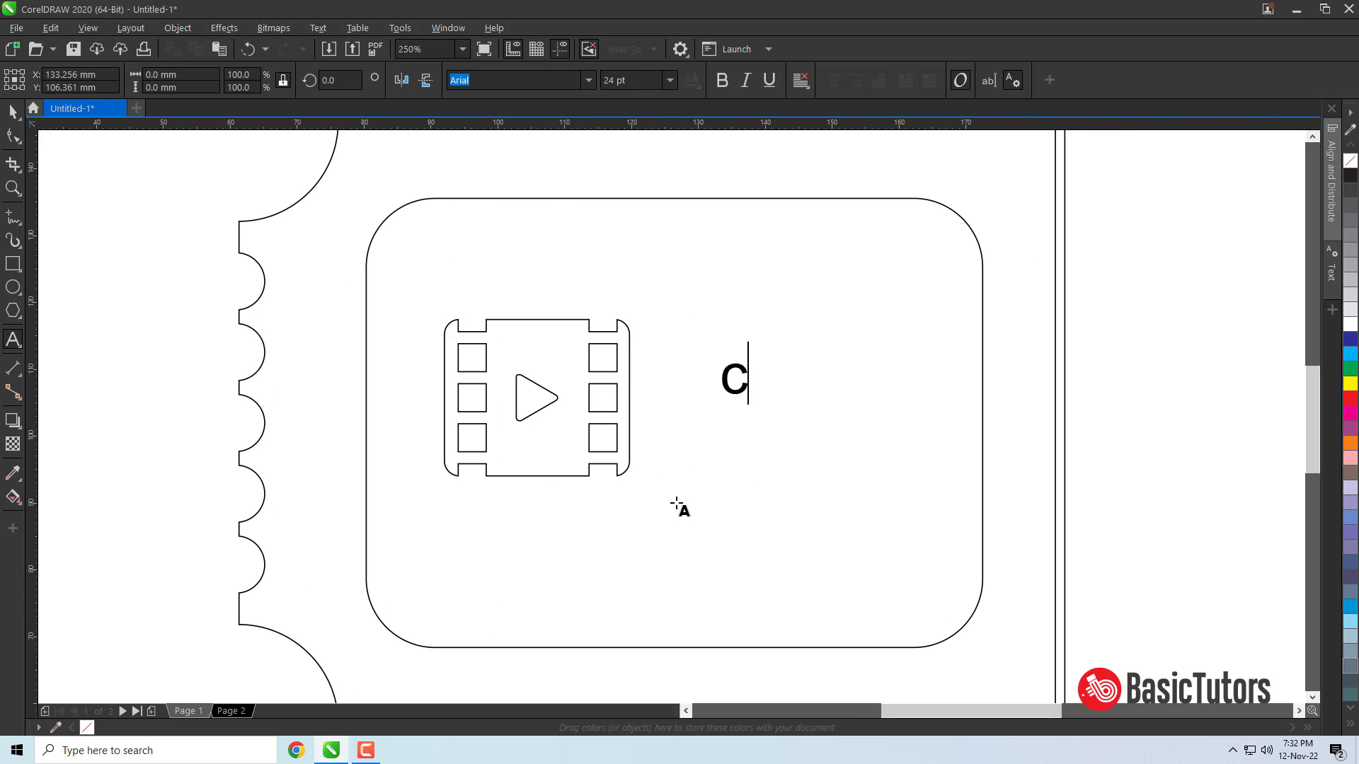
pyautogui.write('ine')
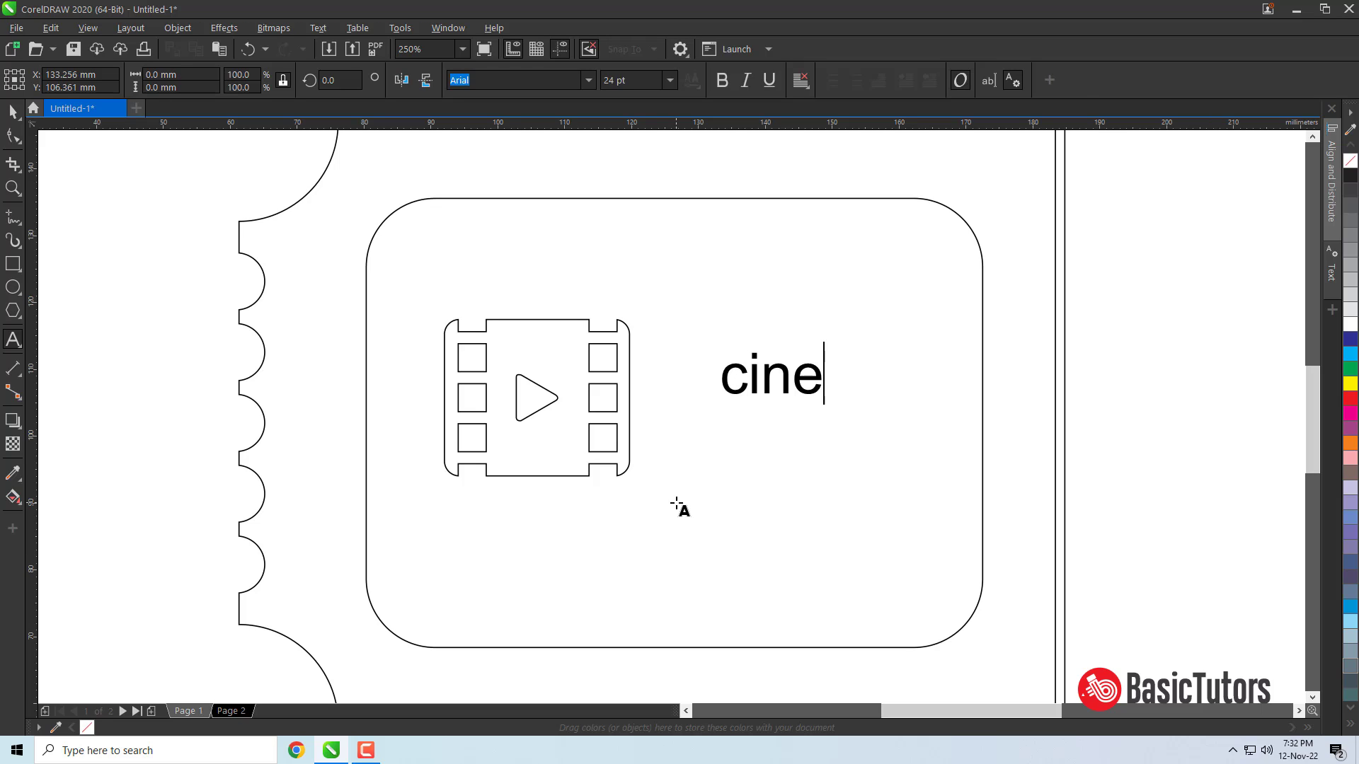
pyautogui.press('BackSpace')
pyautogui.press('BackSpace')
pyautogui.press('BackSpace')
pyautogui.press('BackSpace')
pyautogui.write('C')
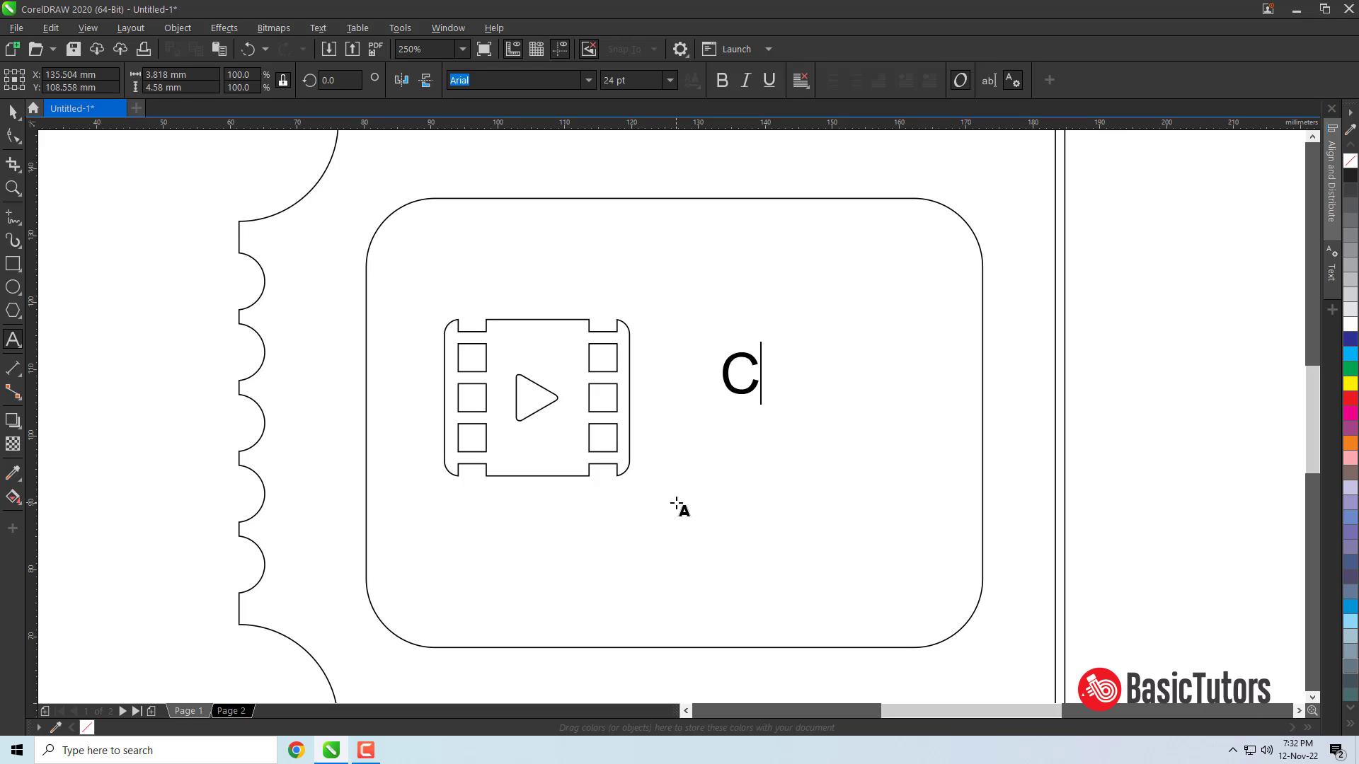
pyautogui.write('lNEMA')
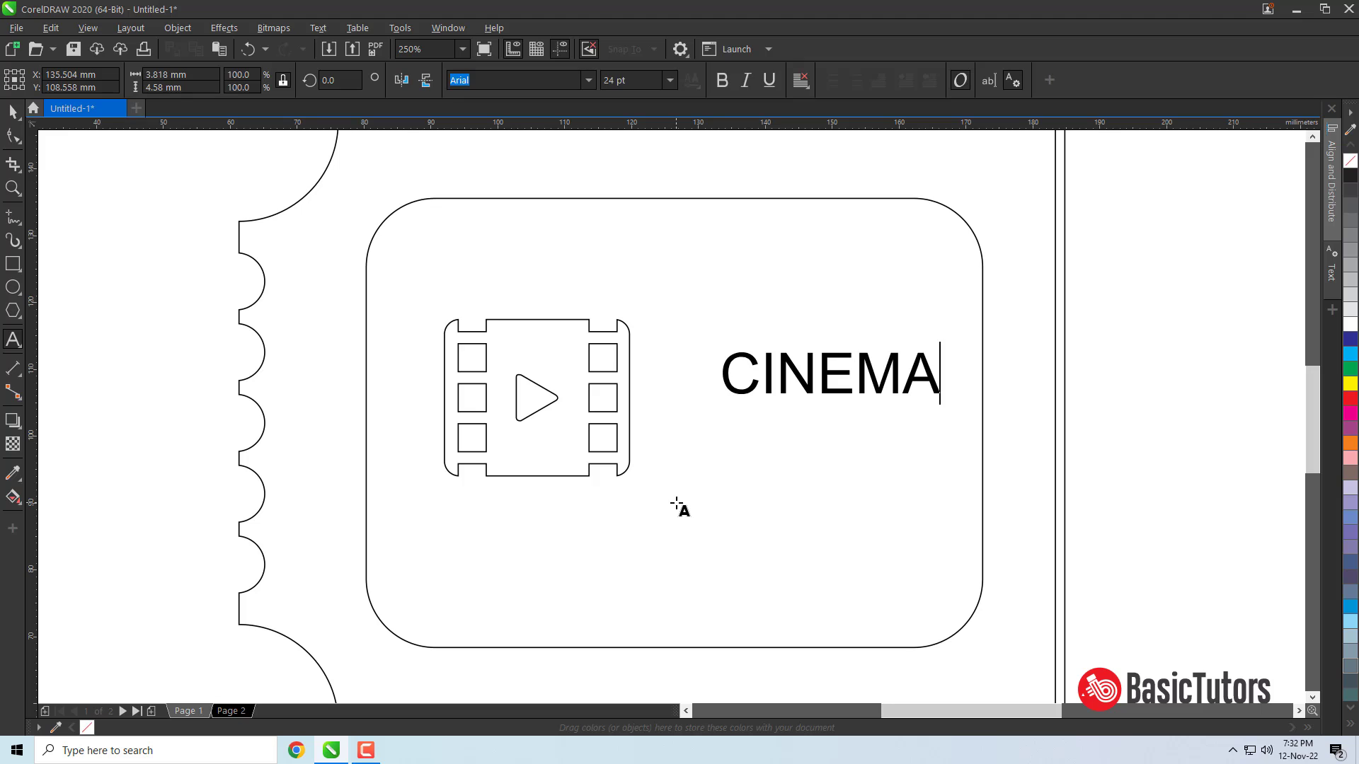
pyautogui.press('Return')
pyautogui.write('TICKET')
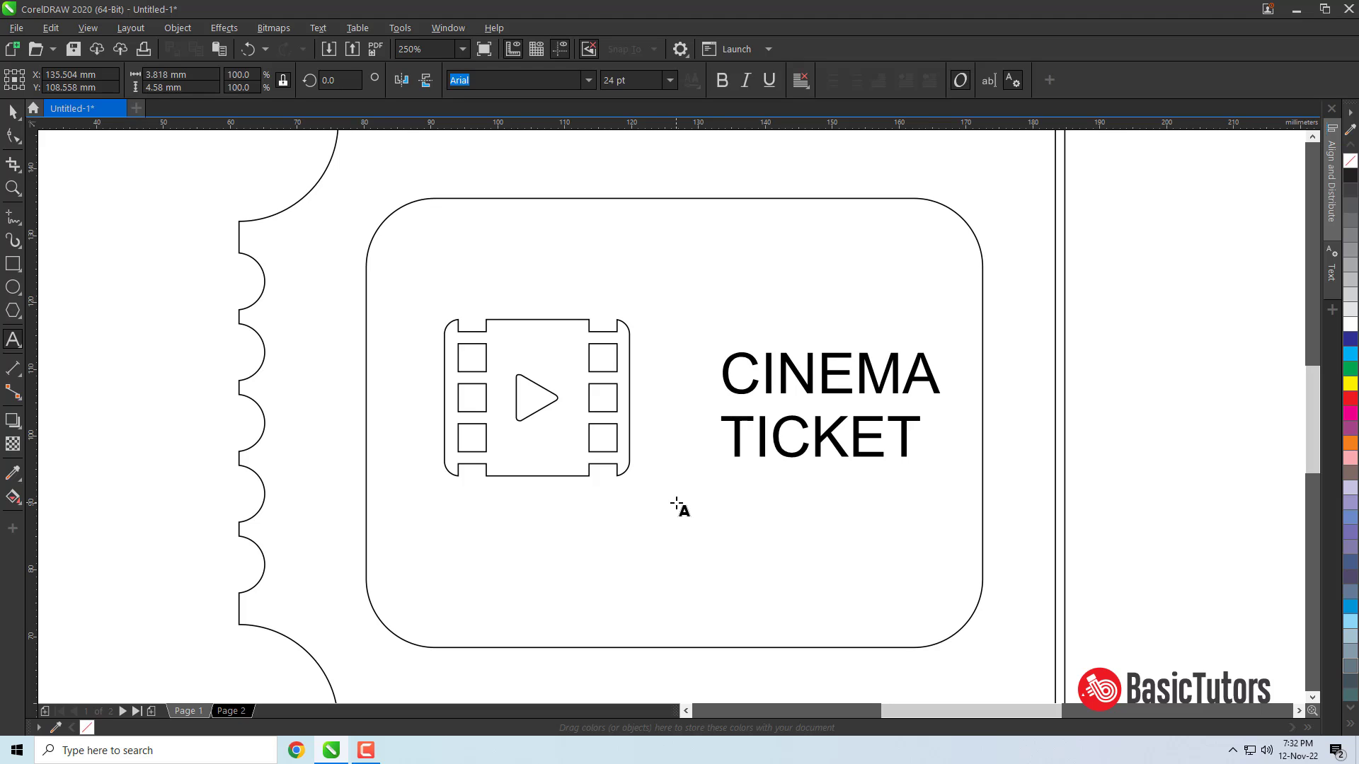
# Set the font of the CINEMA TICKET text to ChunkFive
pyautogui.hotkey('ctrl', 'space')
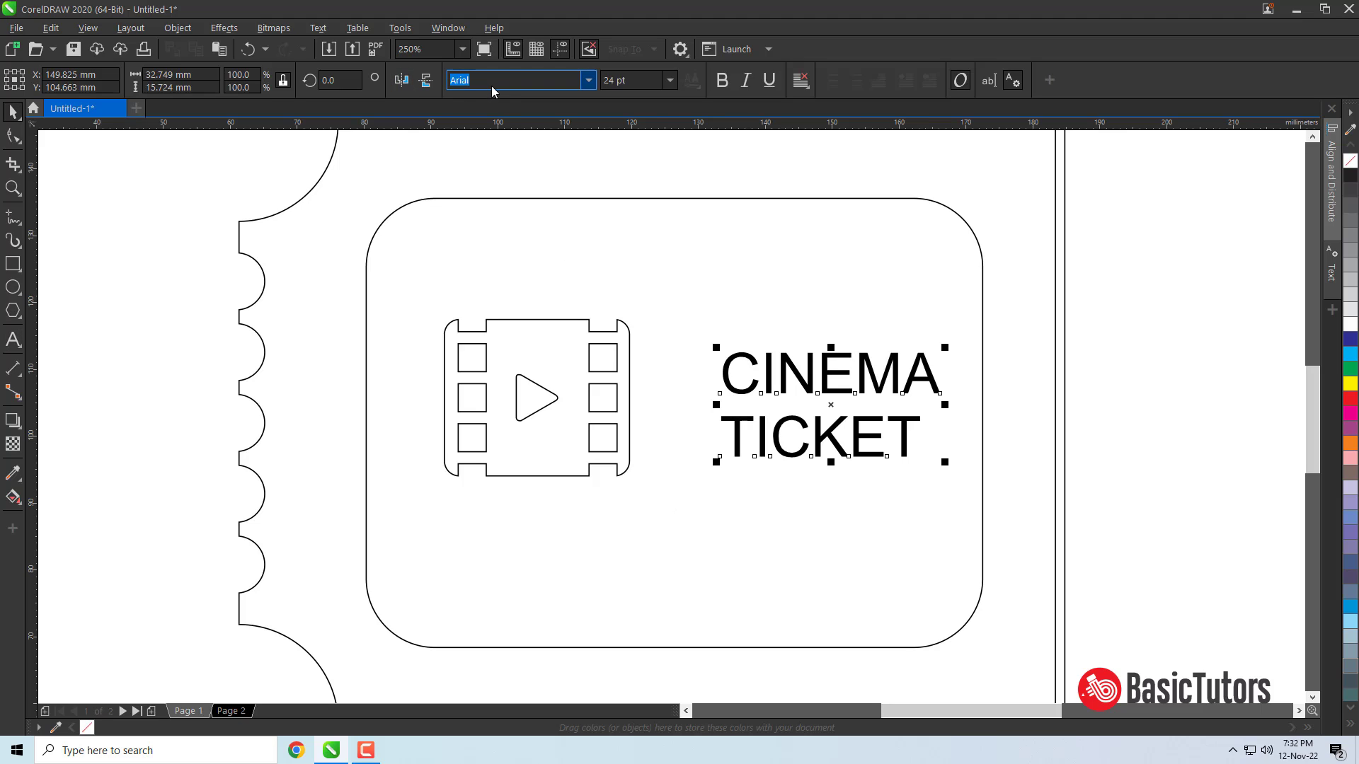
pyautogui.write('ChunkFive')
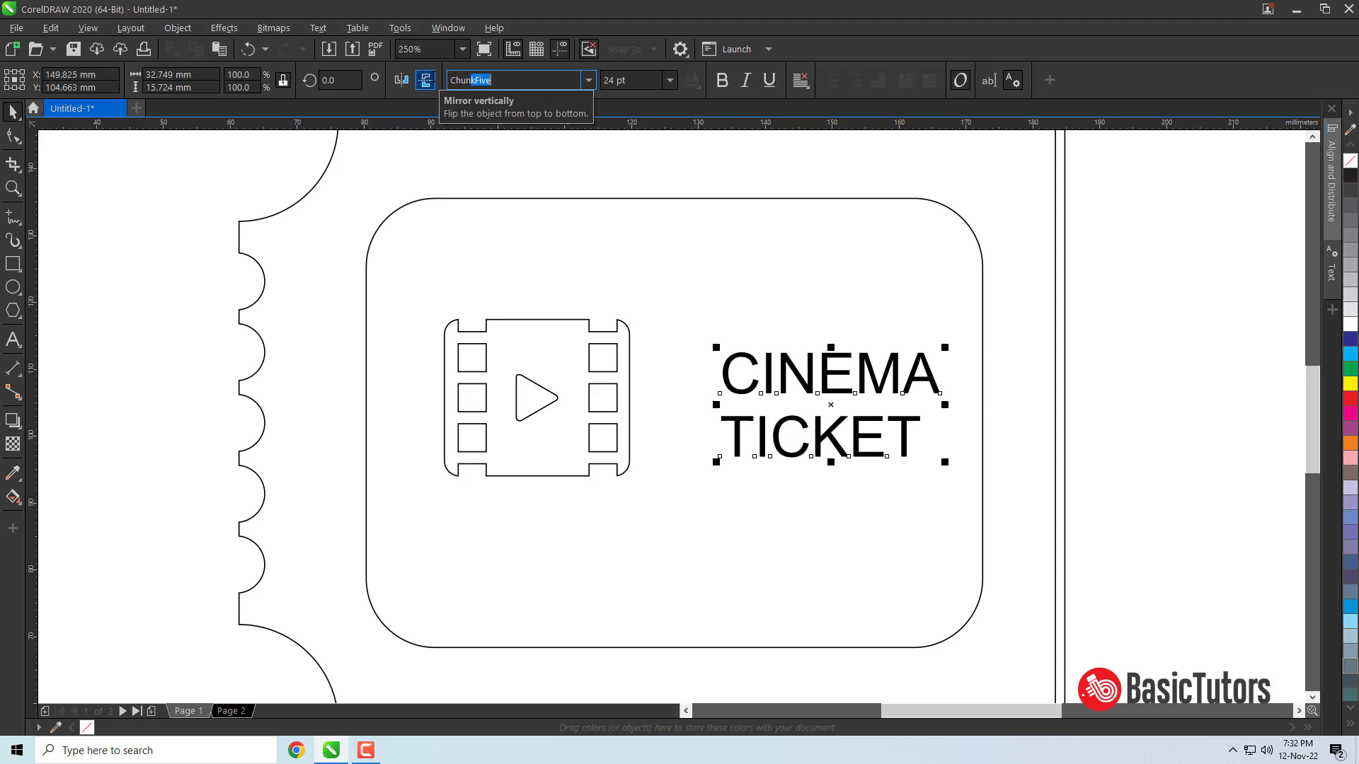
pyautogui.press('Return')
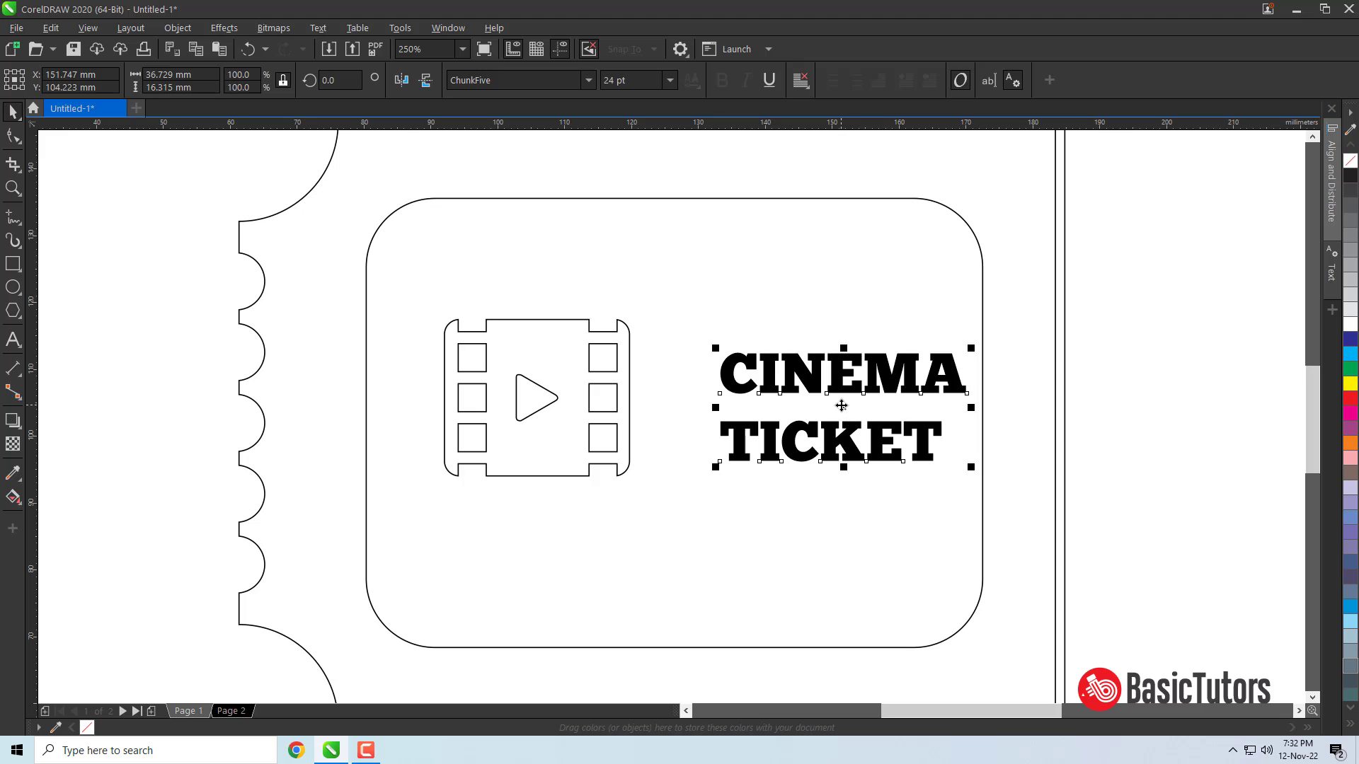
# Move the CINEMA TICKET text close beside the film strip and enlarge it to about 41 mm wide
pyautogui.moveTo(841, 408); pyautogui.dragTo(780, 404)
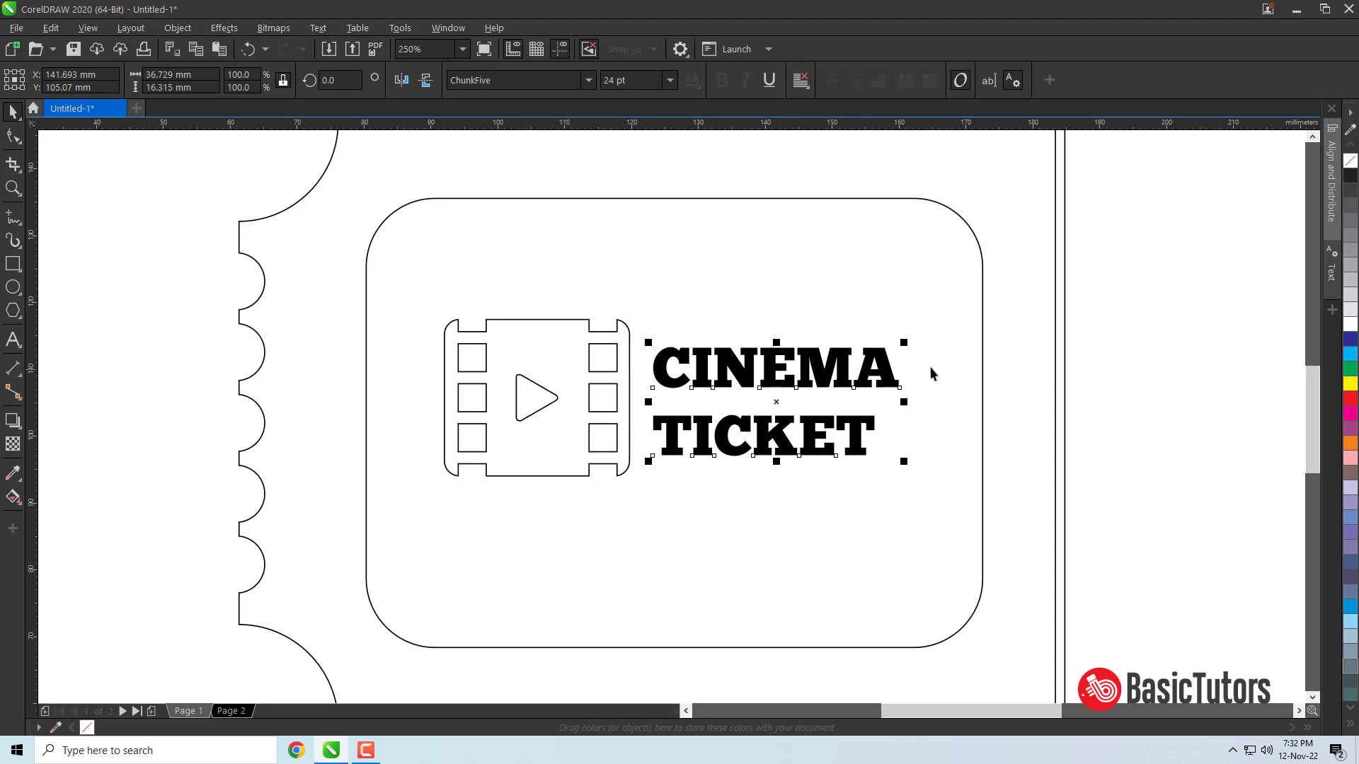
pyautogui.moveTo(907, 342); pyautogui.dragTo(947, 328)
pyautogui.moveTo(791, 401); pyautogui.dragTo(793, 409)
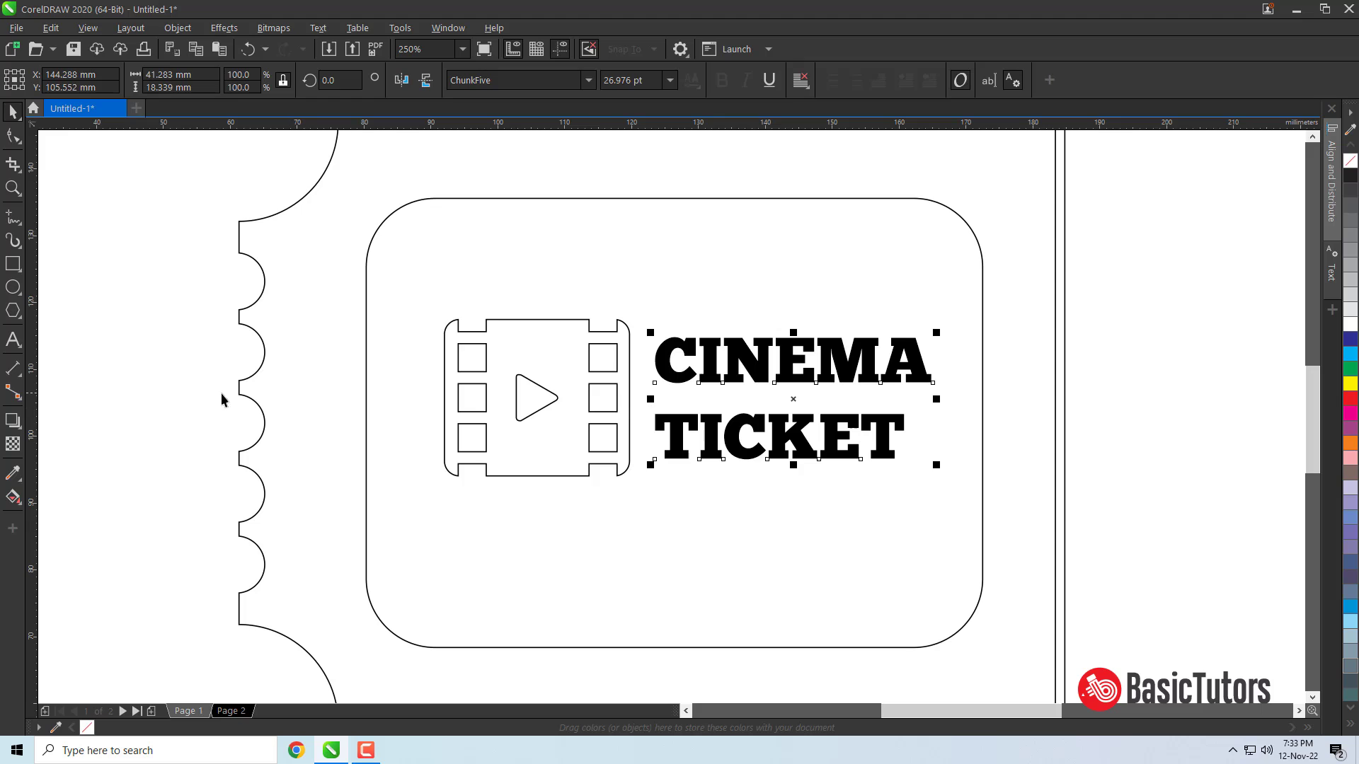
# Align the CINEMA TICKET text with the film strip's vertical center
pyautogui.keyDown('shift'); pyautogui.click(551, 409); pyautogui.keyUp('shift')
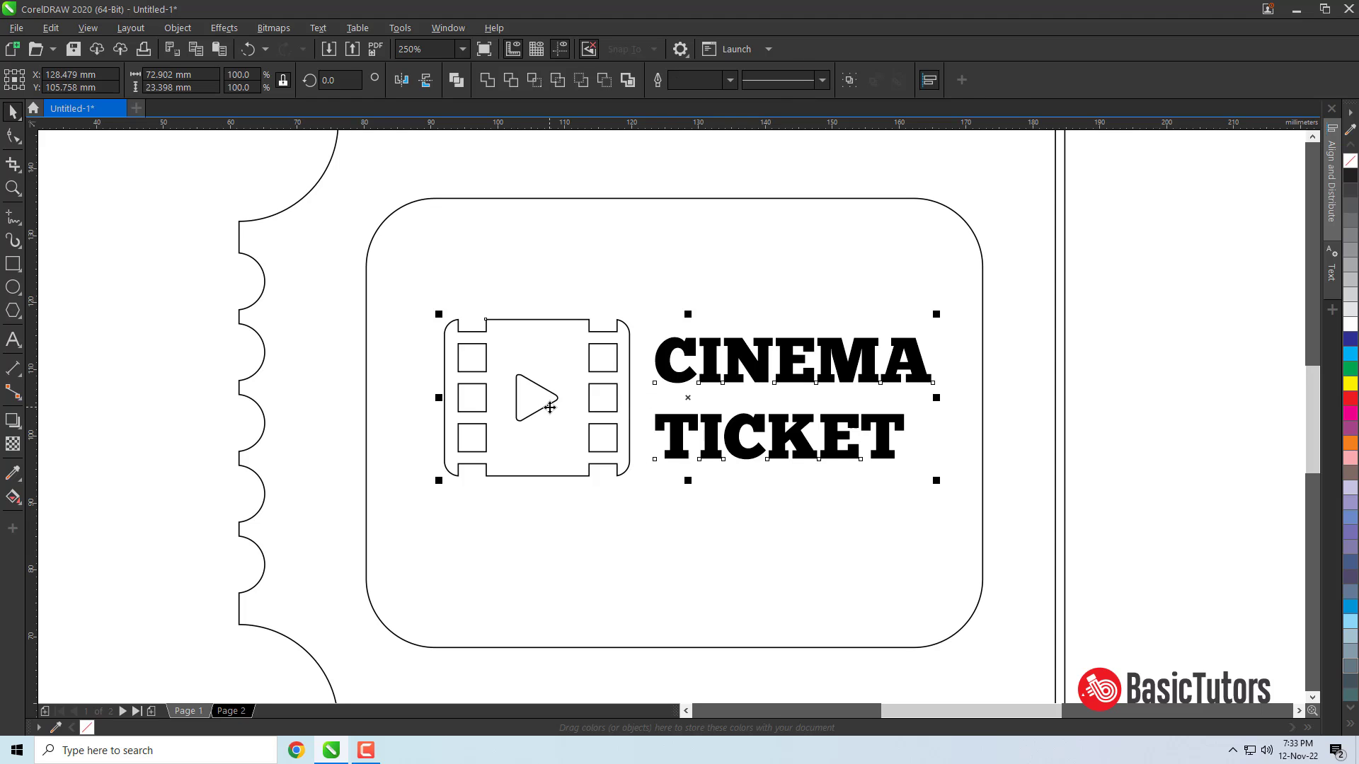
pyautogui.press('e')
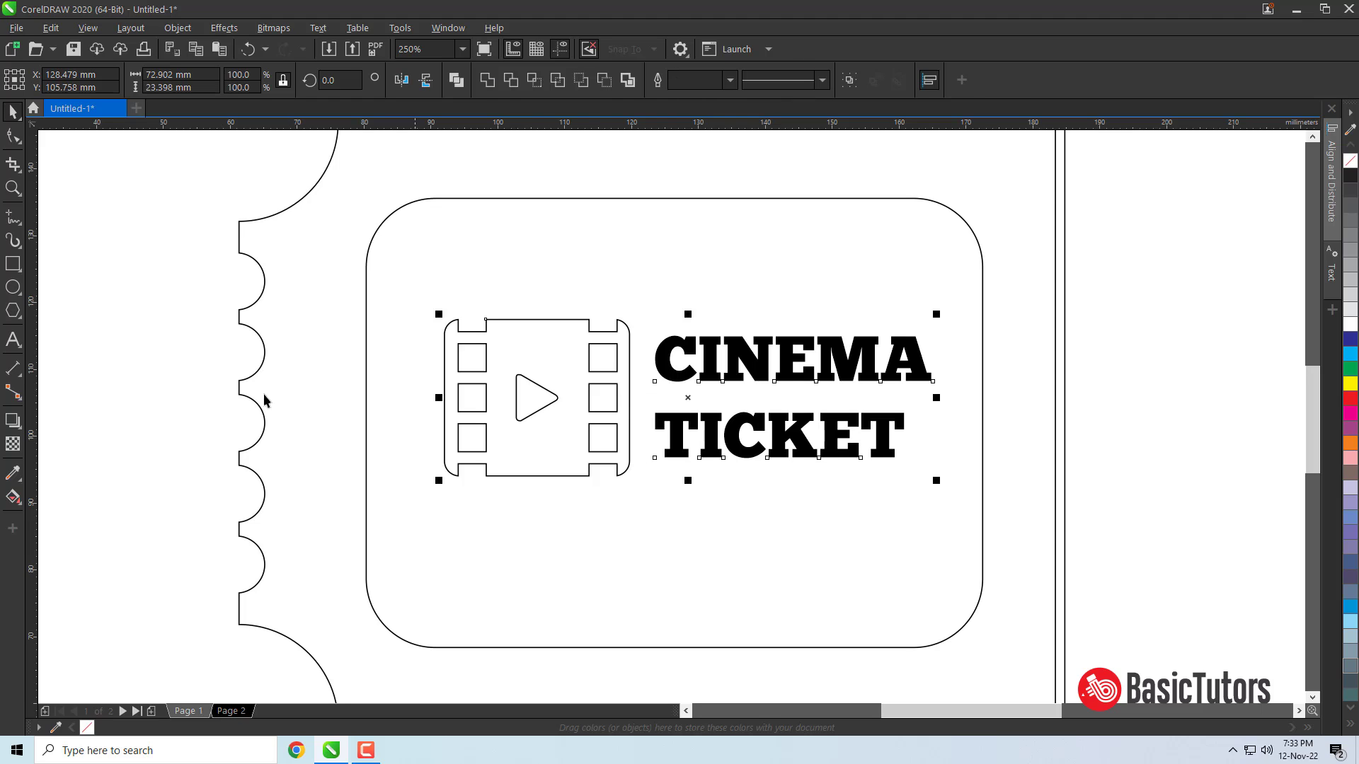
pyautogui.click(149, 334)
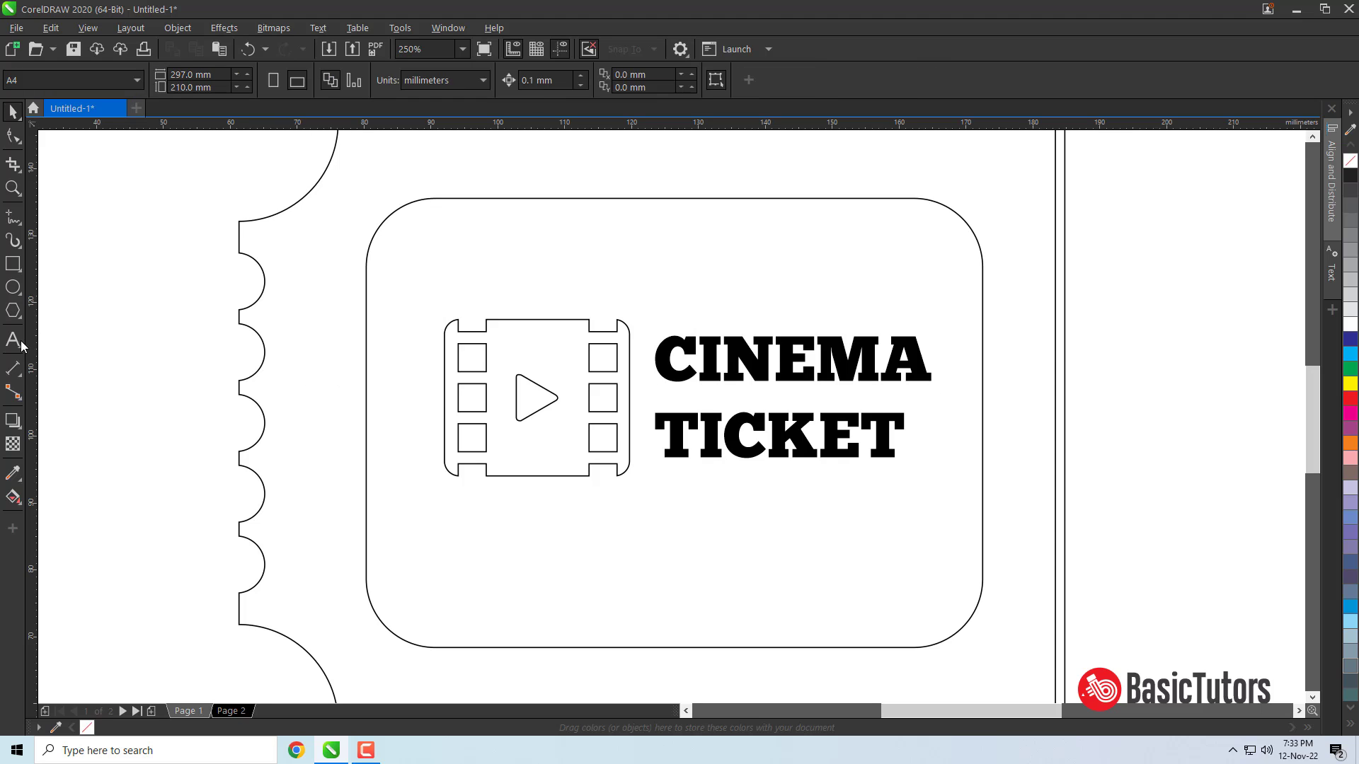
# Add the text "ADMIT ONE" below the film strip inside the rounded frame
pyautogui.press('F8')
pyautogui.click(539, 555)
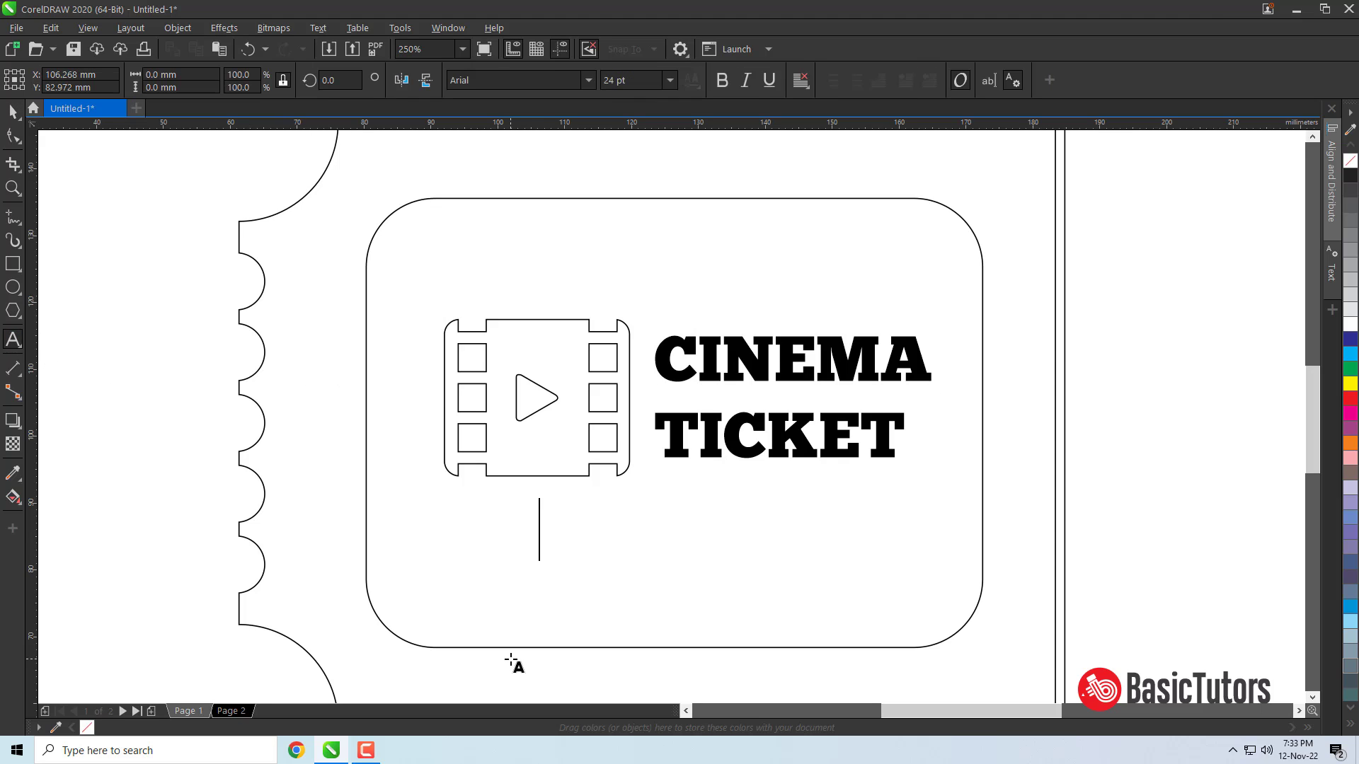
pyautogui.write('ADMIT ')
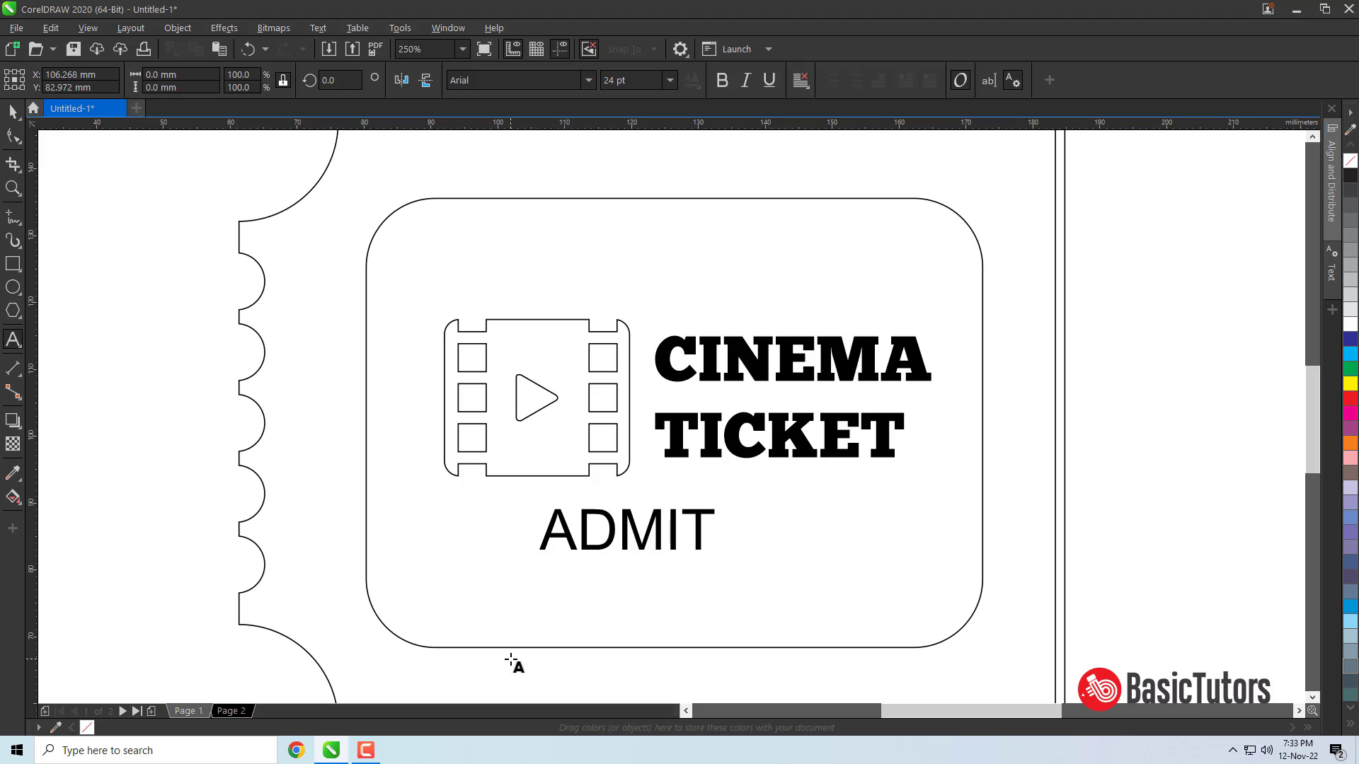
pyautogui.write('ONE')
# Set the ADMIT ONE text in bold Roboto
pyautogui.hotkey('ctrl', 'space')
pyautogui.click(494, 78)
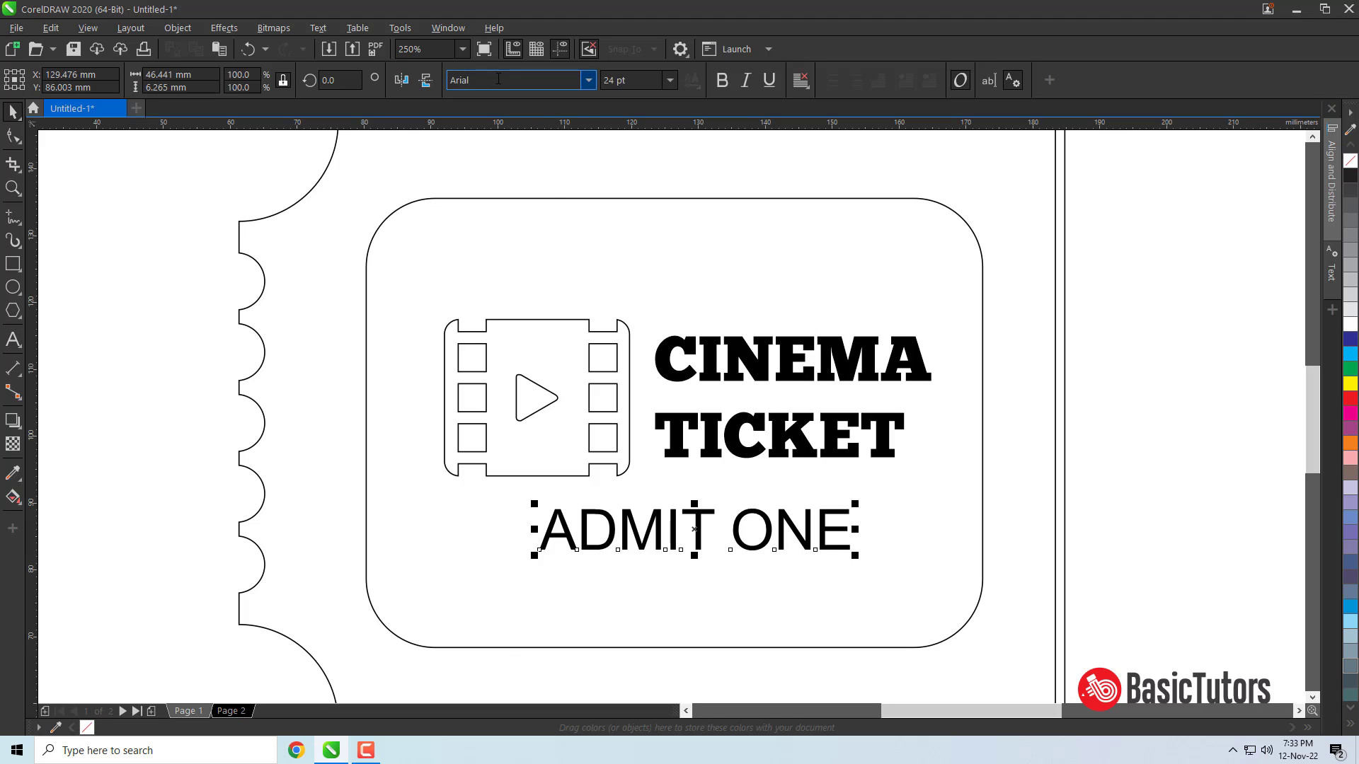
pyautogui.write('Roboto')
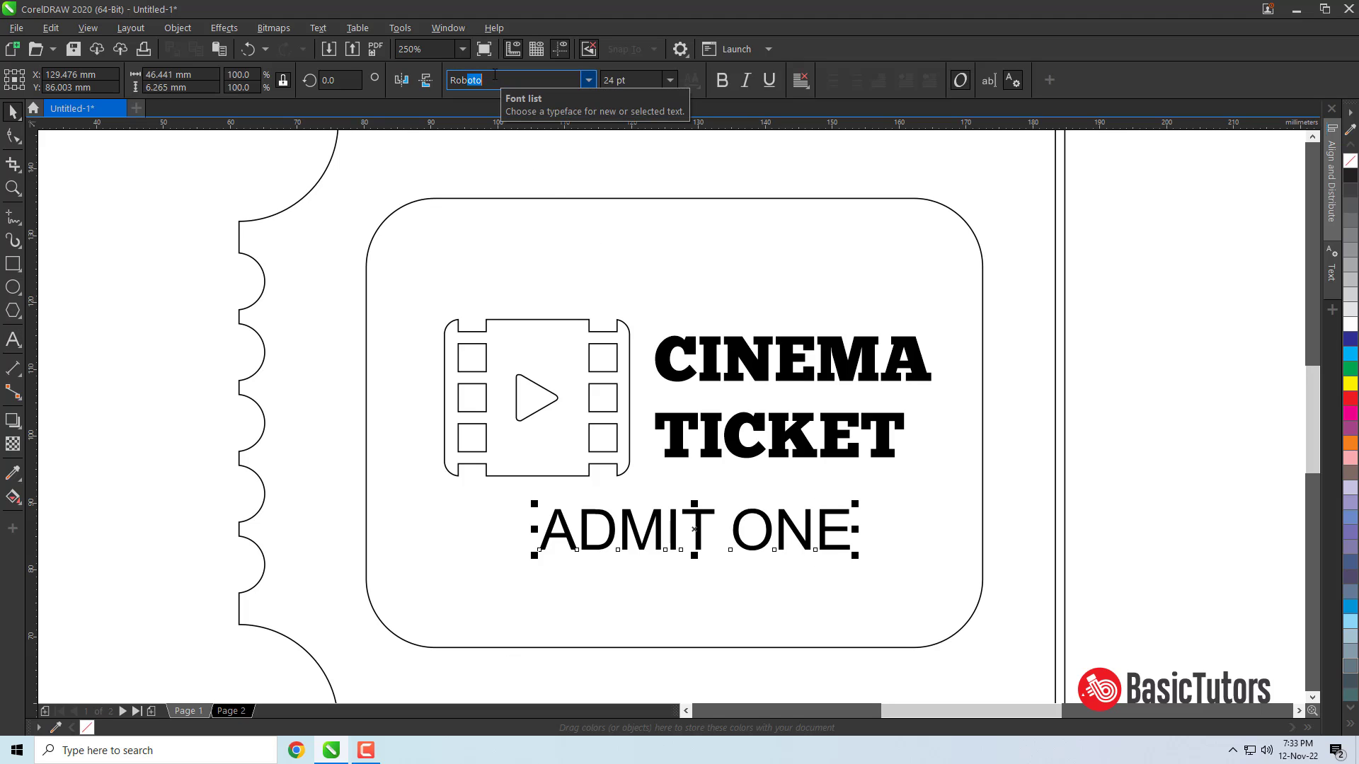
pyautogui.press('Return')
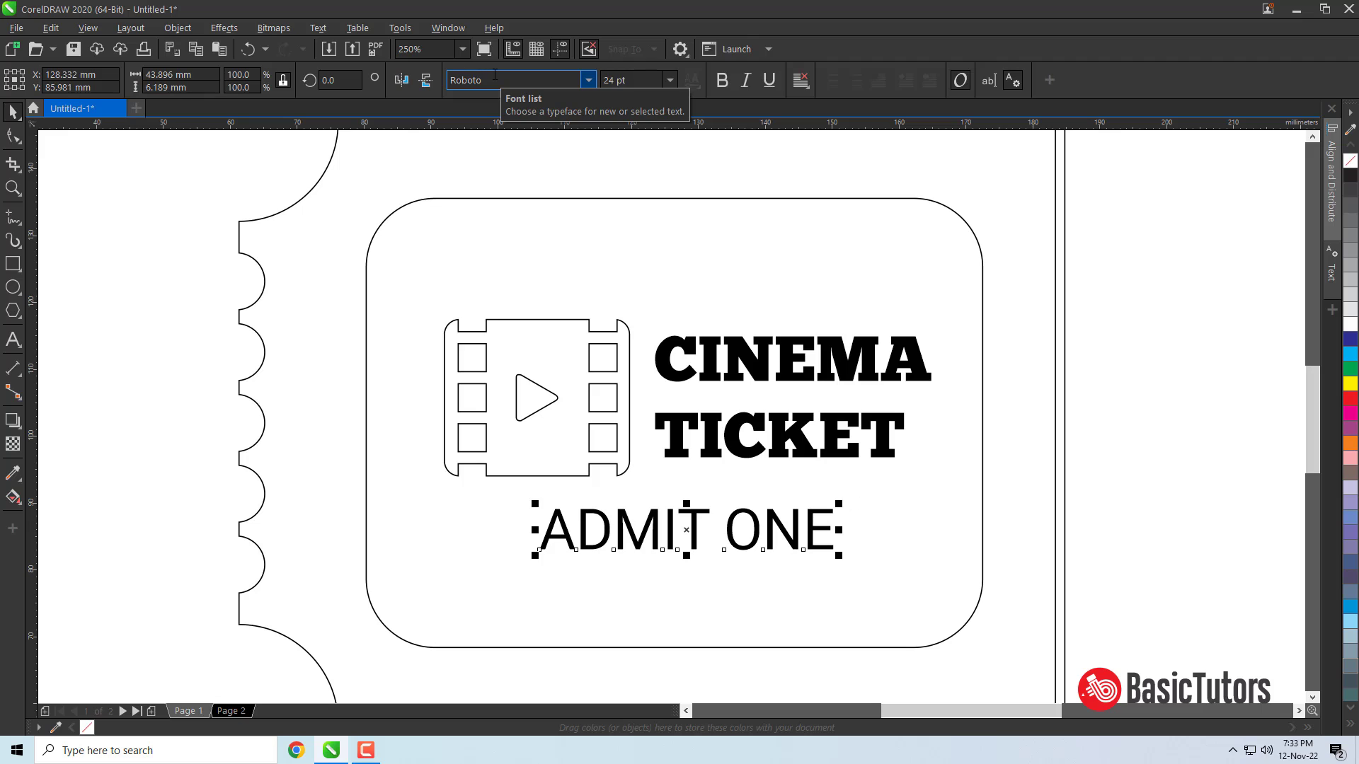
pyautogui.click(722, 80)
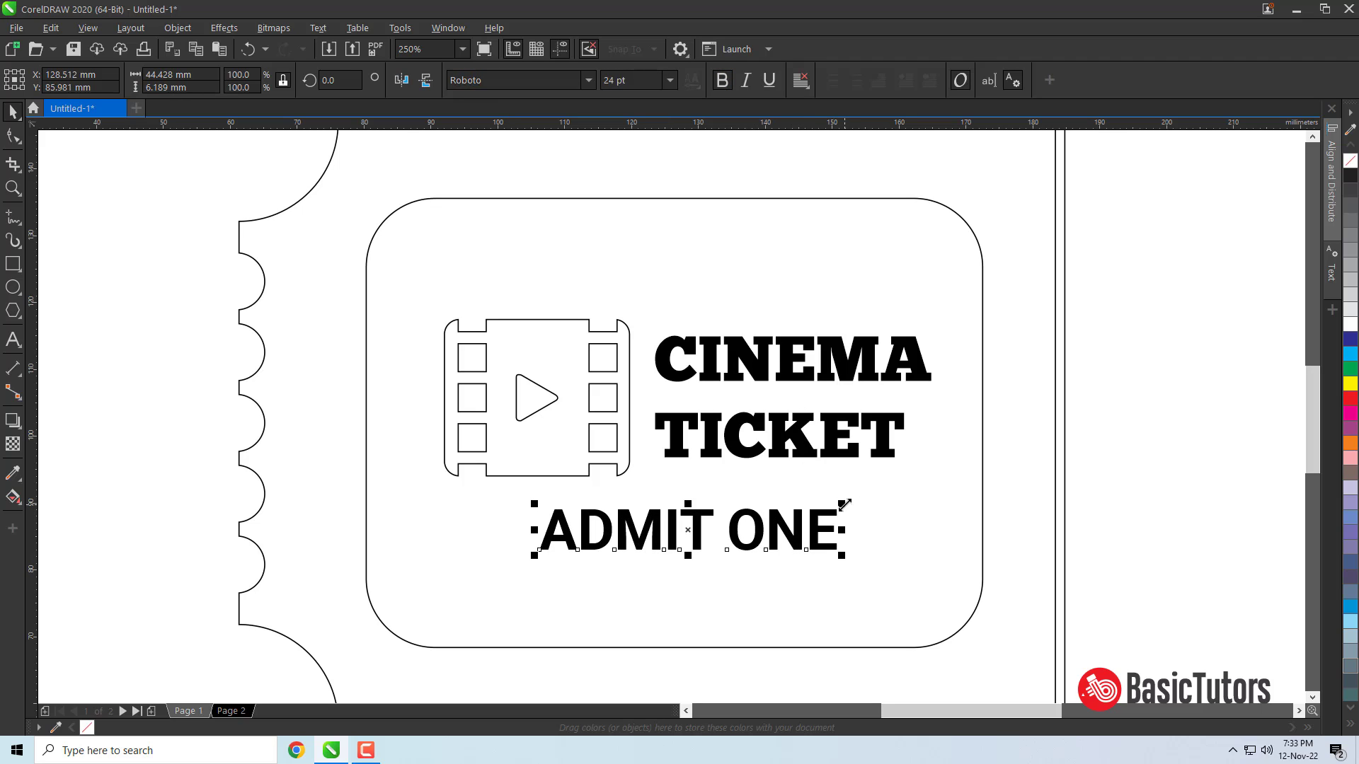
# Shrink the ADMIT ONE text to about 25 mm wide and center it horizontally in the rounded frame
pyautogui.moveTo(845, 504); pyautogui.dragTo(818, 521)
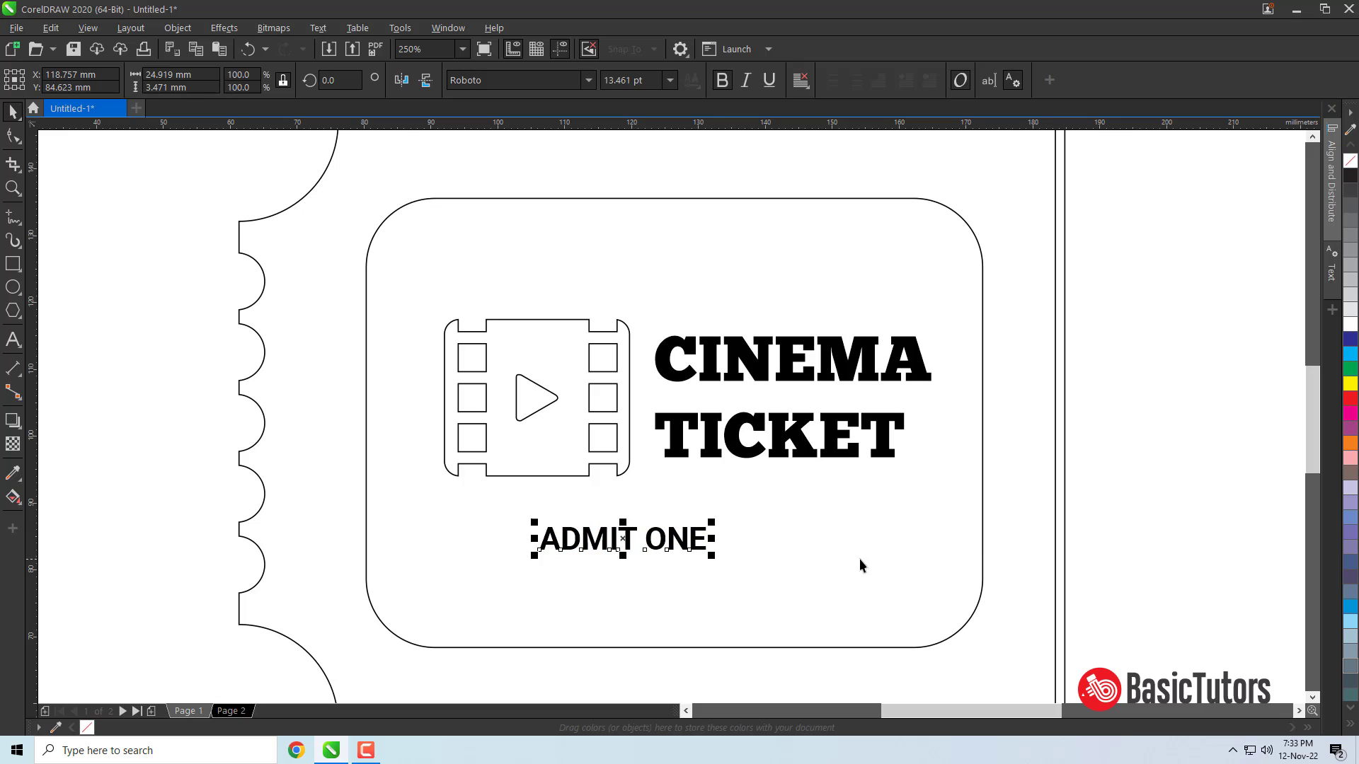
pyautogui.click(981, 527)
pyautogui.press('c')
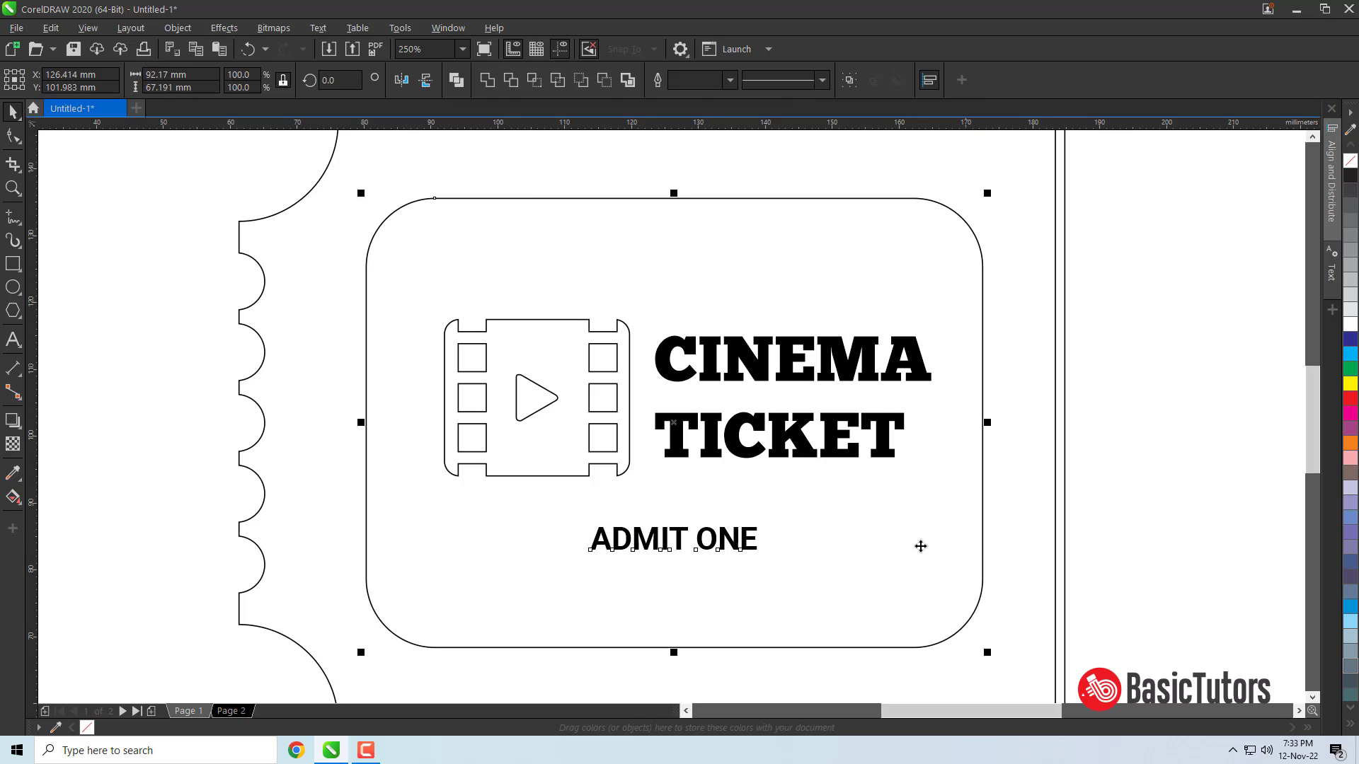
pyautogui.click(148, 525)
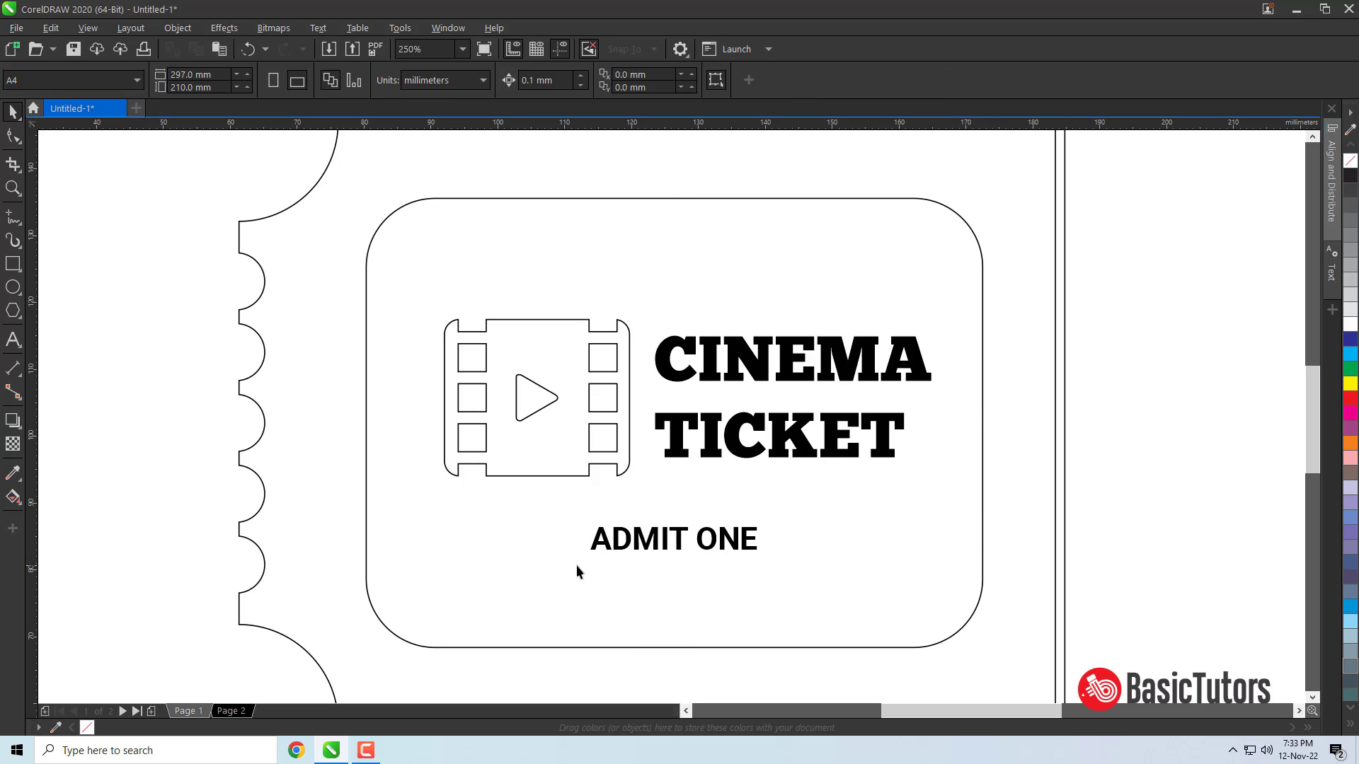
# Draw a five-pointed star about 5.5 mm wide above the film strip's left end
pyautogui.click(634, 549)
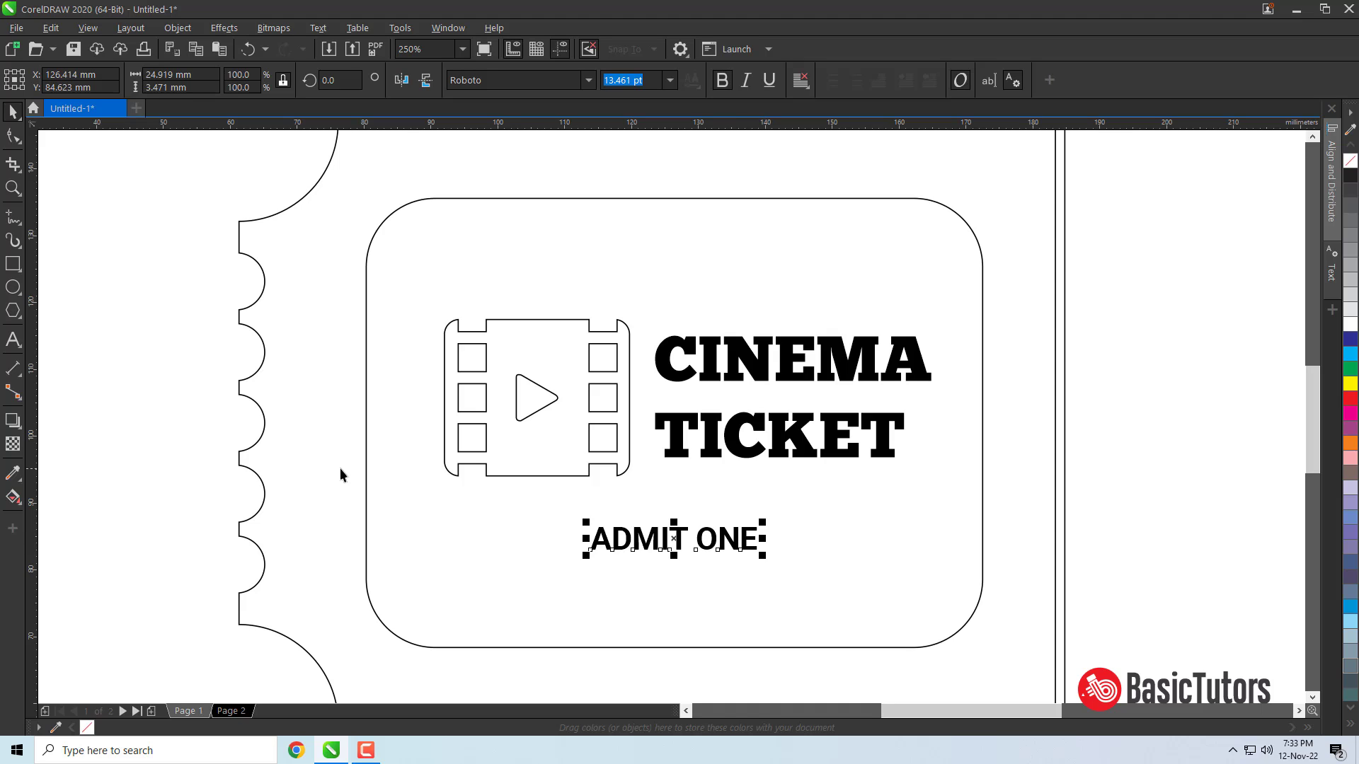
pyautogui.click(57, 344)
pyautogui.click(12, 317)
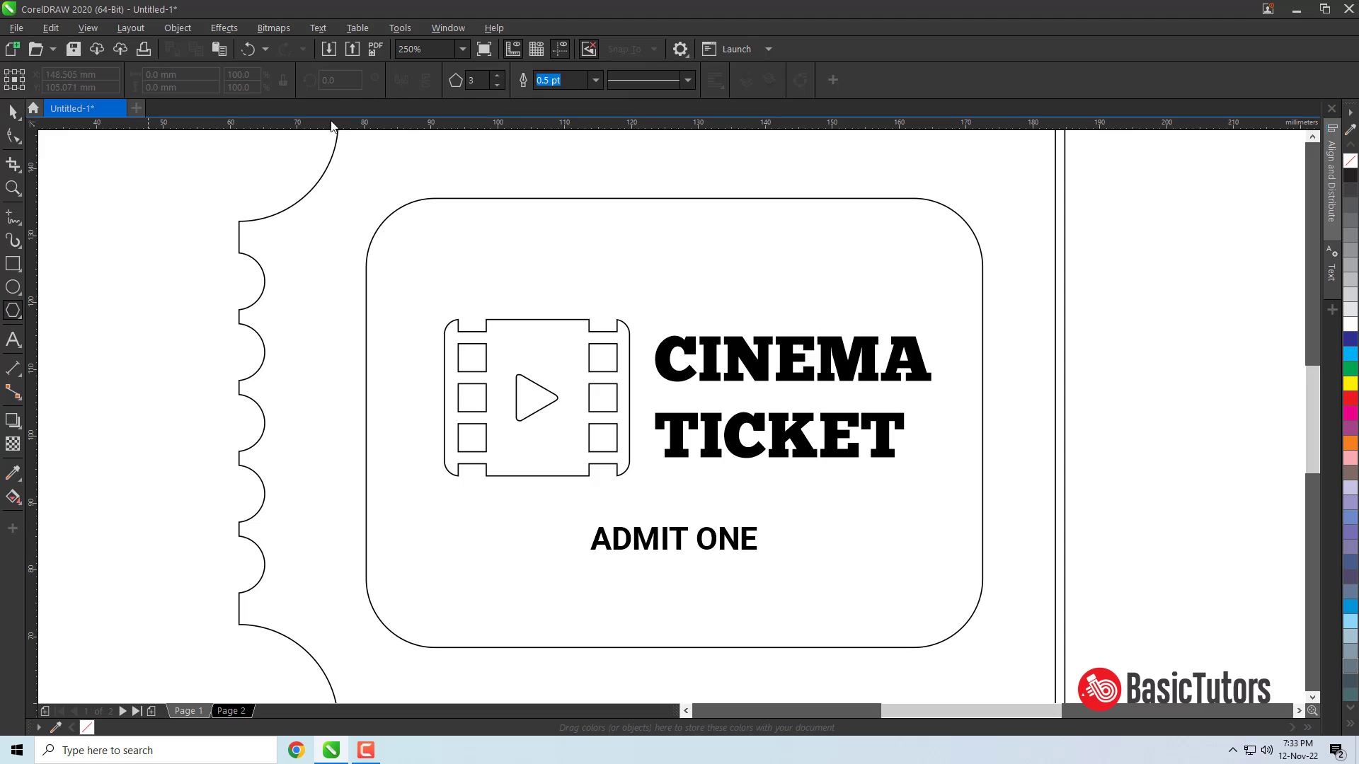
pyautogui.click(477, 80)
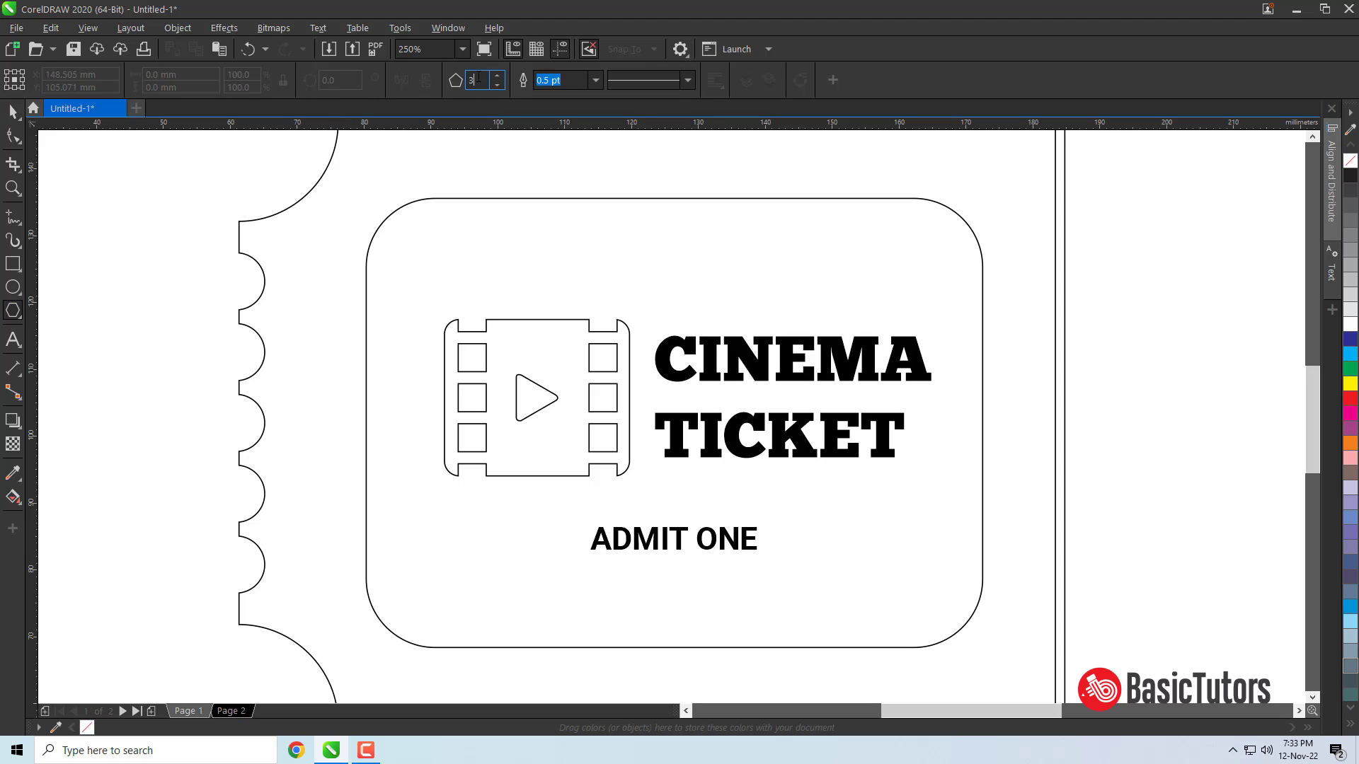
pyautogui.click(19, 320)
pyautogui.click(51, 333)
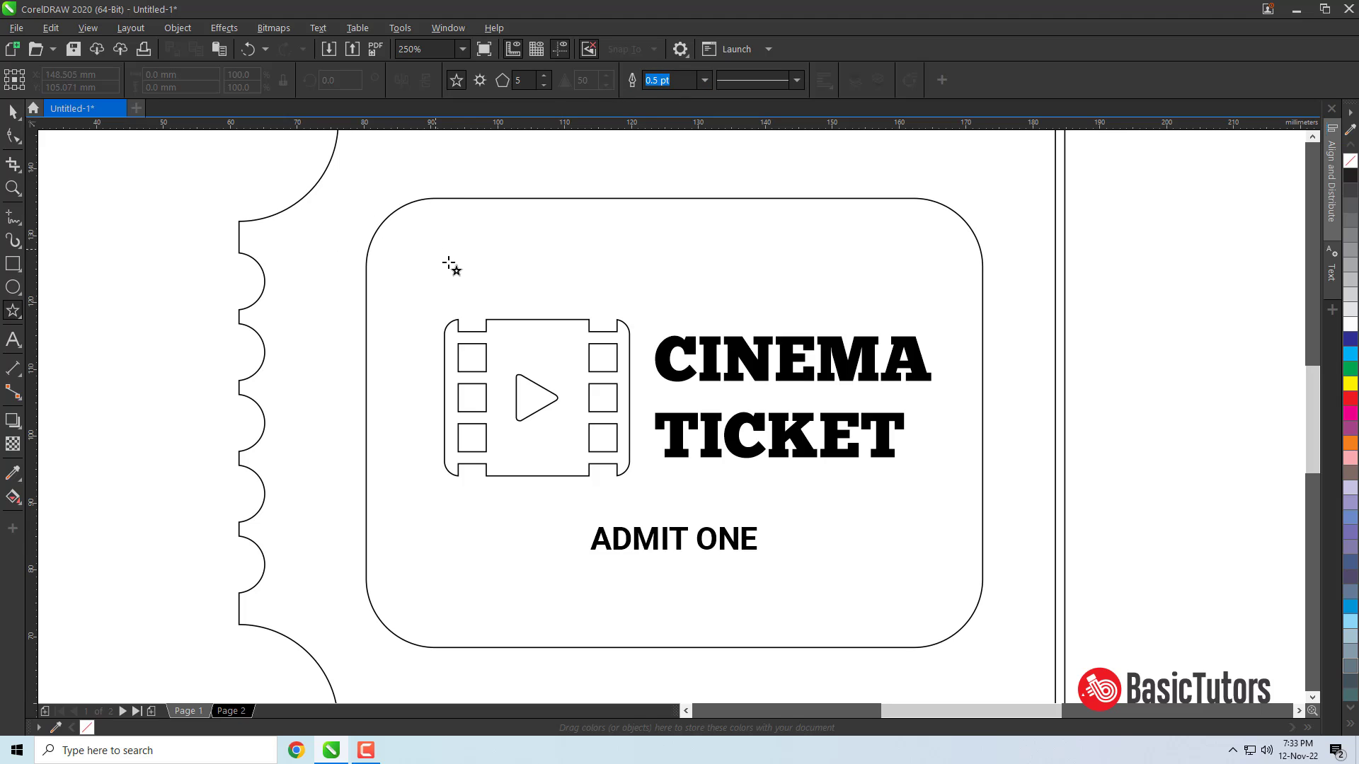
pyautogui.moveTo(437, 250); pyautogui.dragTo(514, 278)
# Duplicate the star to the right into an evenly spaced row of five and select all five stars
pyautogui.click(13, 111)
pyautogui.hotkey('ctrl', 'd')
pyautogui.hotkey('ctrl', 'd')
pyautogui.hotkey('ctrl', 'd')
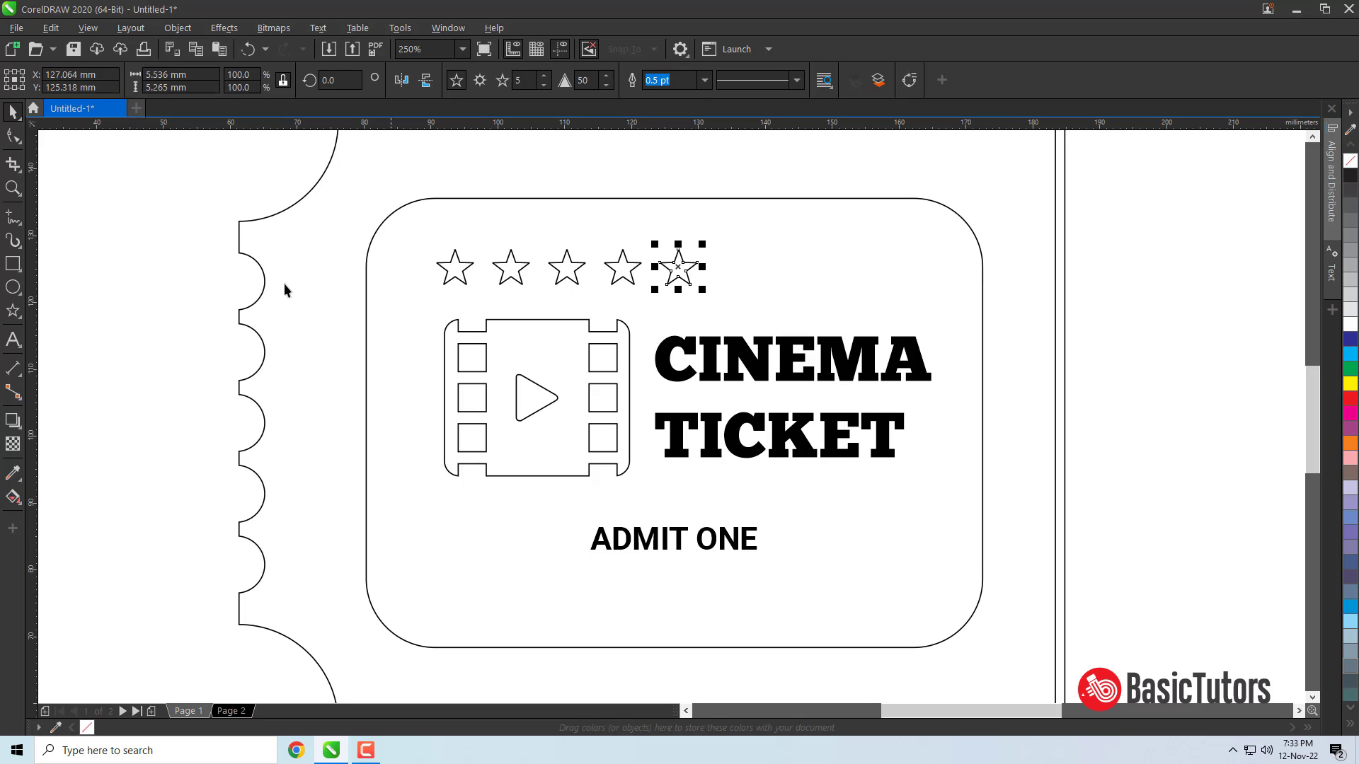
pyautogui.moveTo(153, 209); pyautogui.dragTo(721, 310)
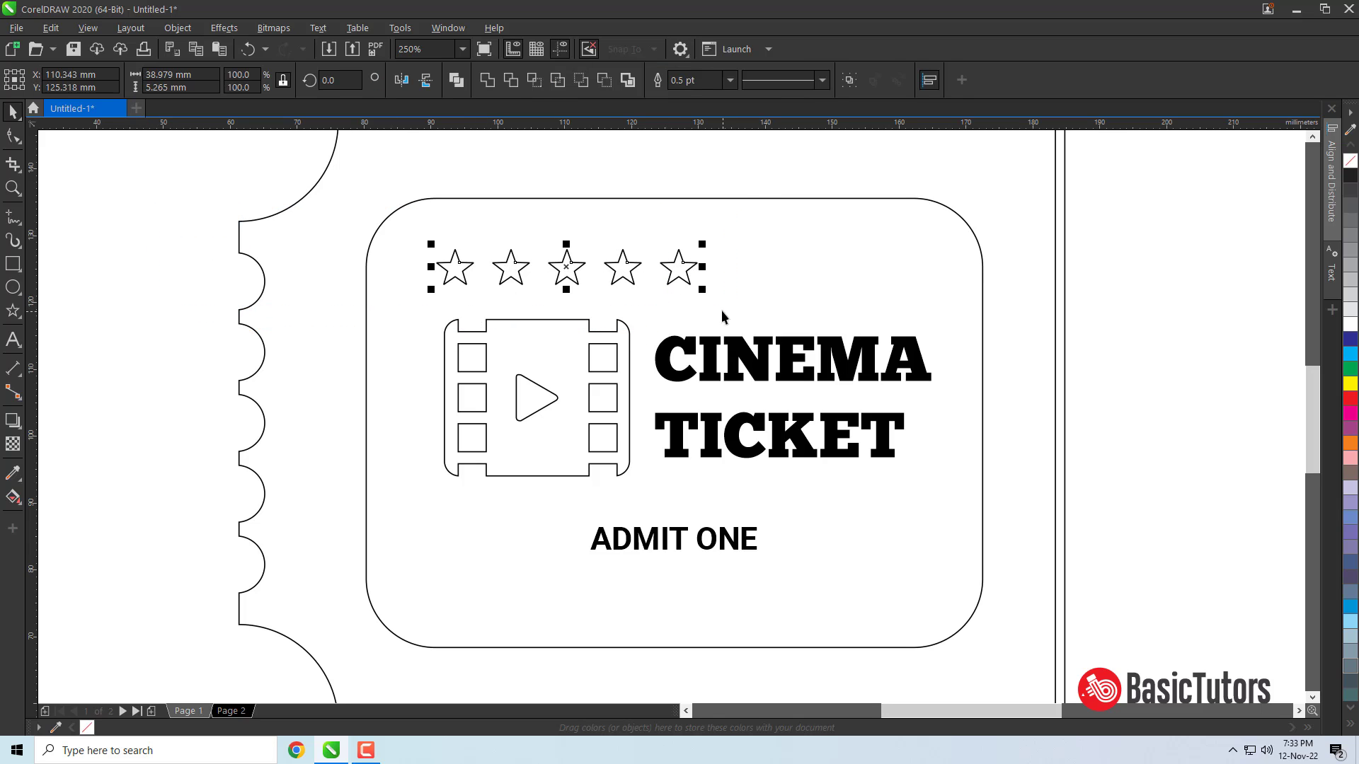
# Center the row of five stars horizontally within the rounded frame
pyautogui.click(757, 200)
pyautogui.press('c')
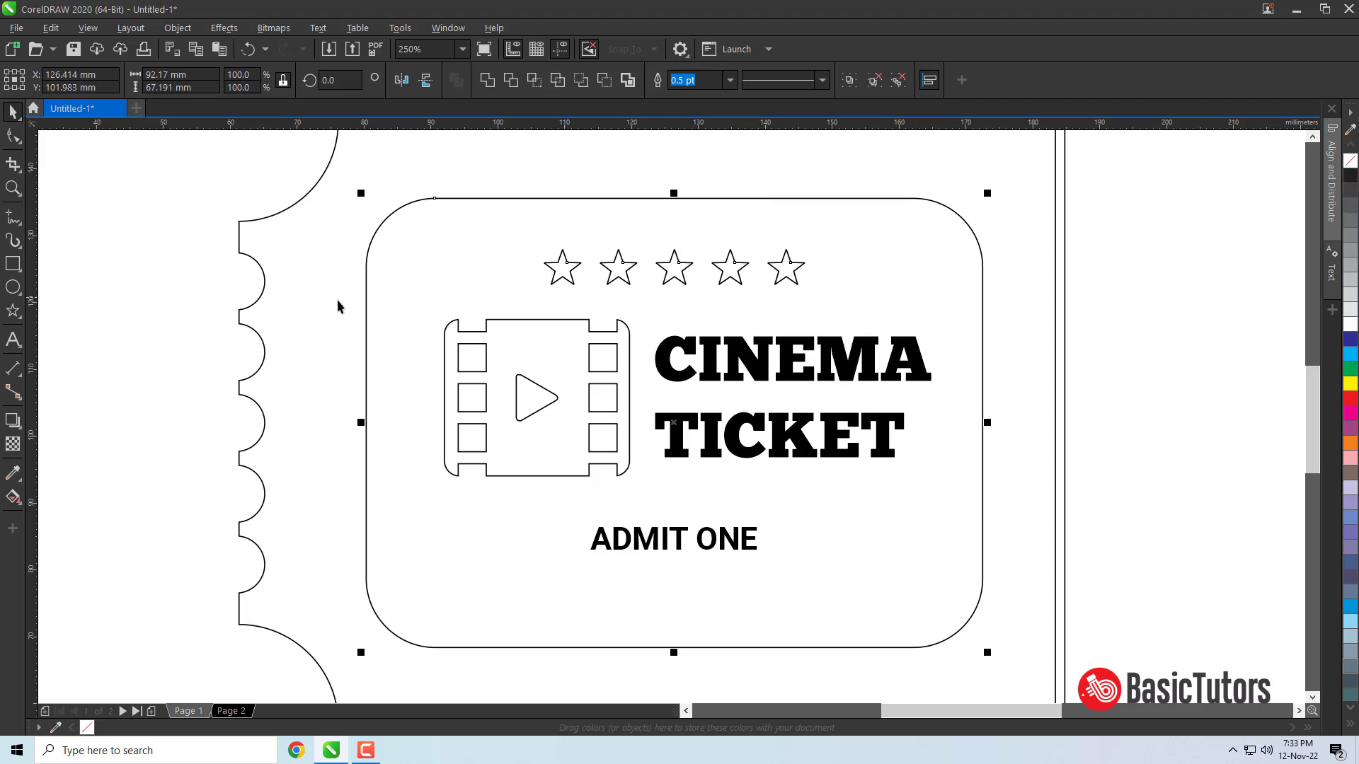
pyautogui.click(164, 323)
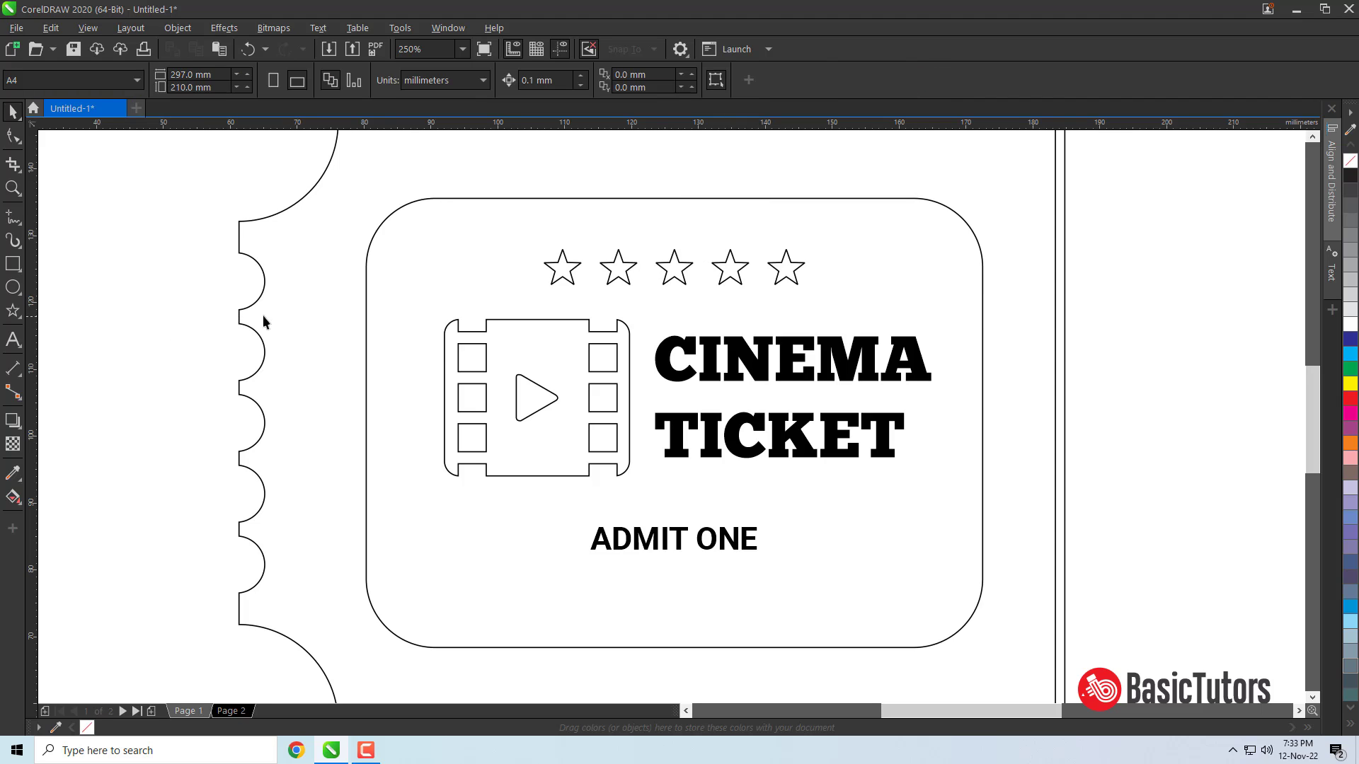
# Move the film strip icon, the CINEMA TICKET title and the ADMIT ONE text down together slightly within the rounded frame
pyautogui.moveTo(967, 520); pyautogui.dragTo(971, 573)
pyautogui.moveTo(685, 439); pyautogui.dragTo(685, 466)
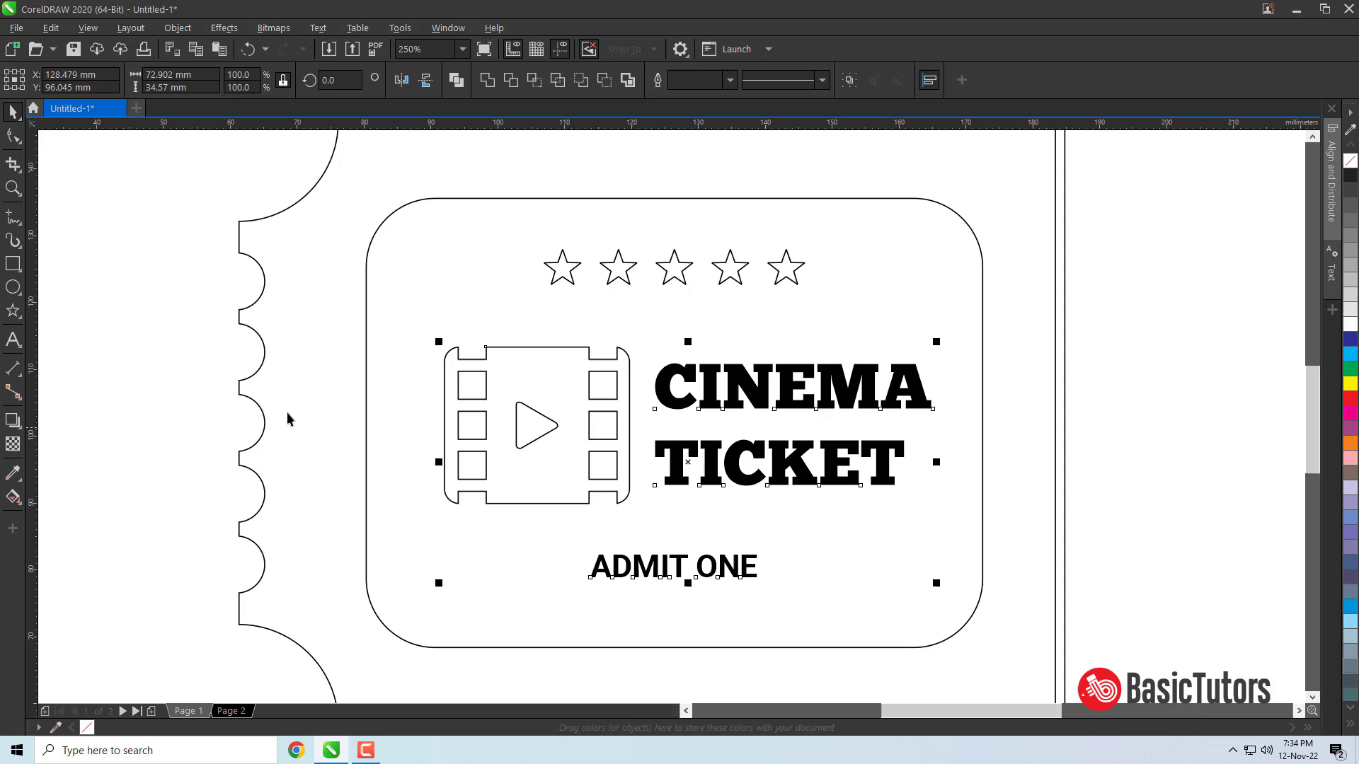
pyautogui.click(180, 419)
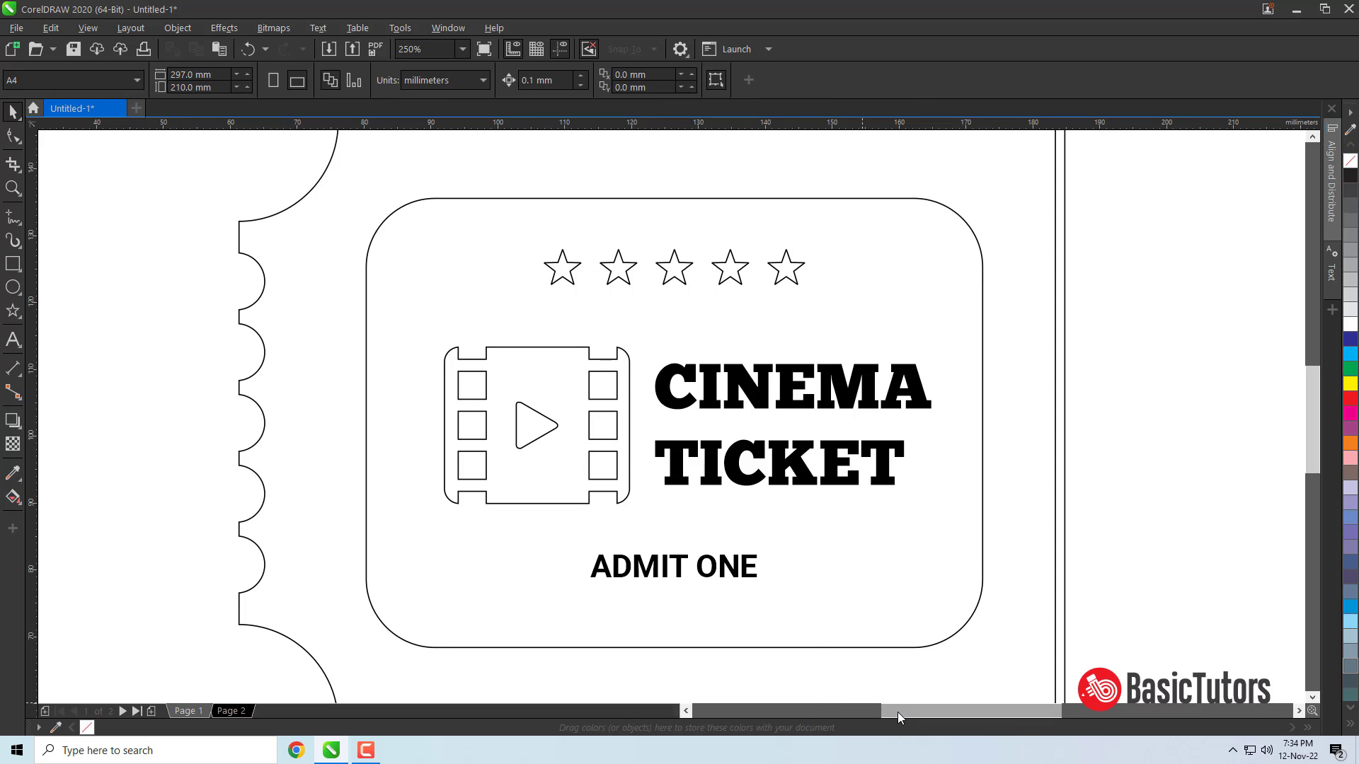
# Enlarge the barcode on the ticket stub and place a copy of the ADMIT ONE text centered below it
pyautogui.moveTo(897, 712); pyautogui.dragTo(933, 711)
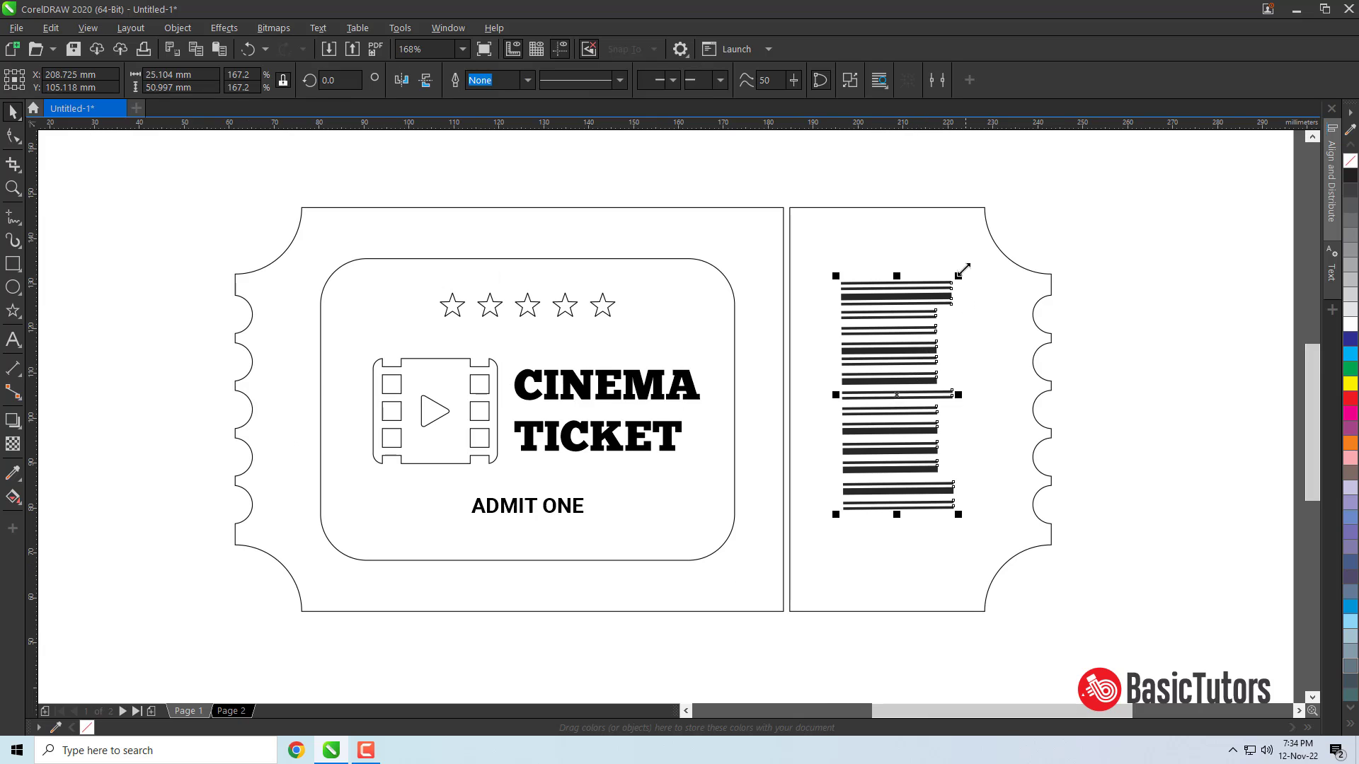
pyautogui.moveTo(963, 271)
pyautogui.mouseDown()
pyautogui.moveTo(991, 261)
pyautogui.moveTo(970, 257)
pyautogui.mouseUp()
pyautogui.click(1145, 345)
pyautogui.click(528, 513)
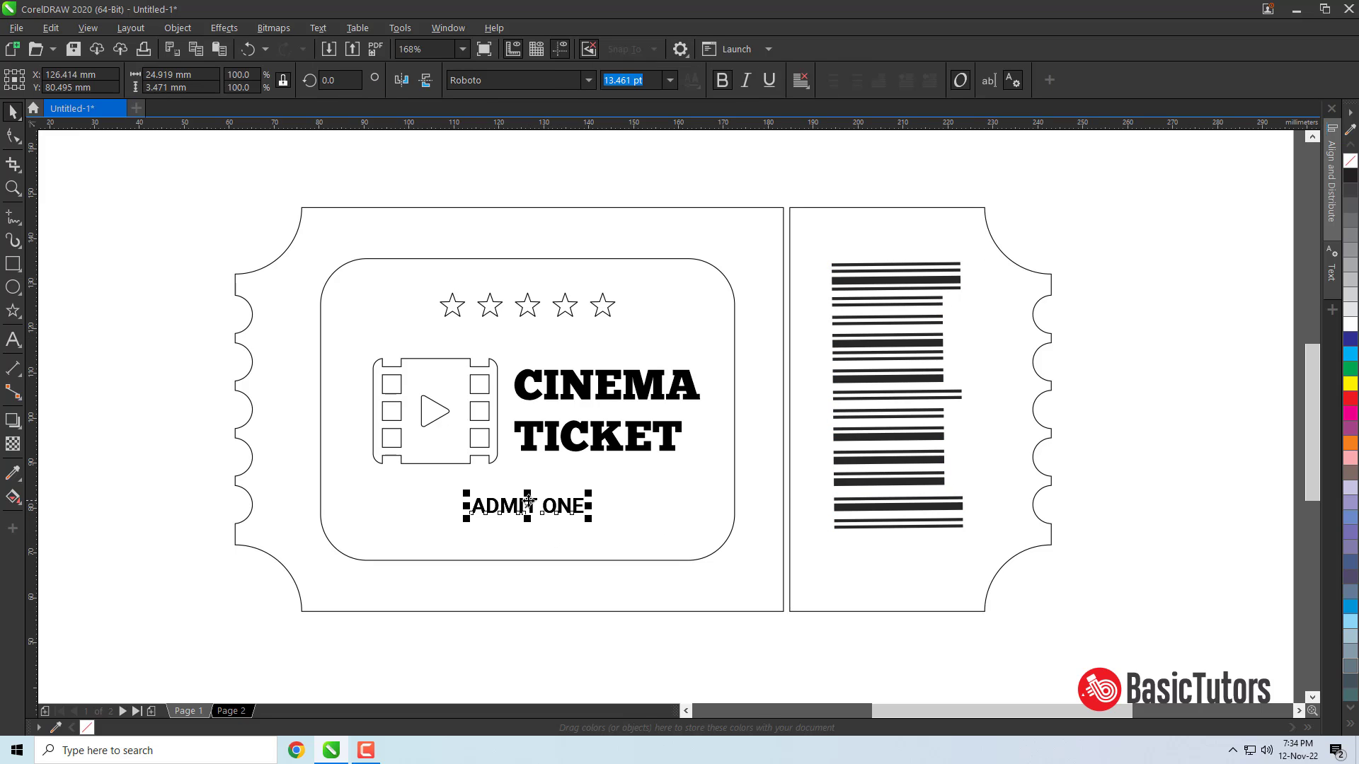
pyautogui.moveTo(526, 508); pyautogui.dragTo(895, 554)
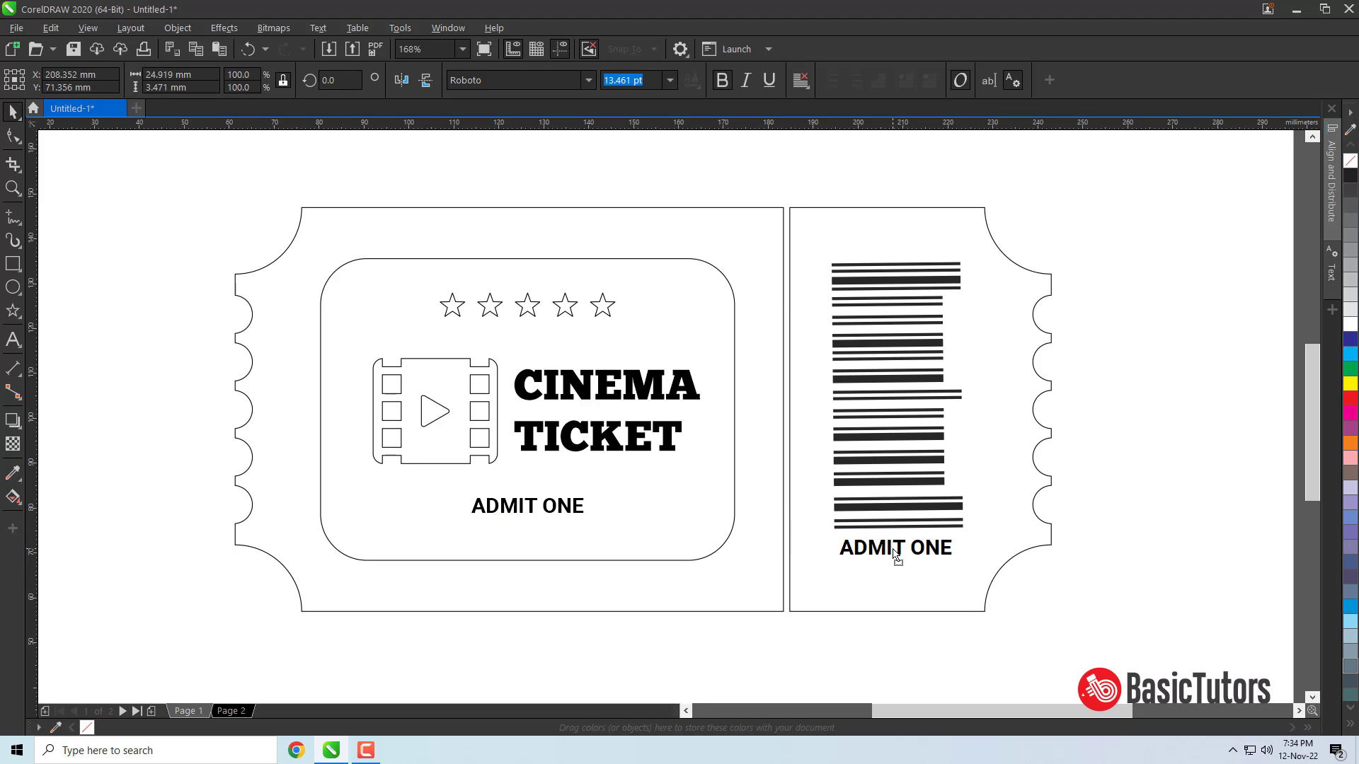
# Replace the copied text below the barcode with 6797433 and enlarge it to about 24 mm wide
pyautogui.doubleClick(865, 549)
pyautogui.doubleClick(864, 549)
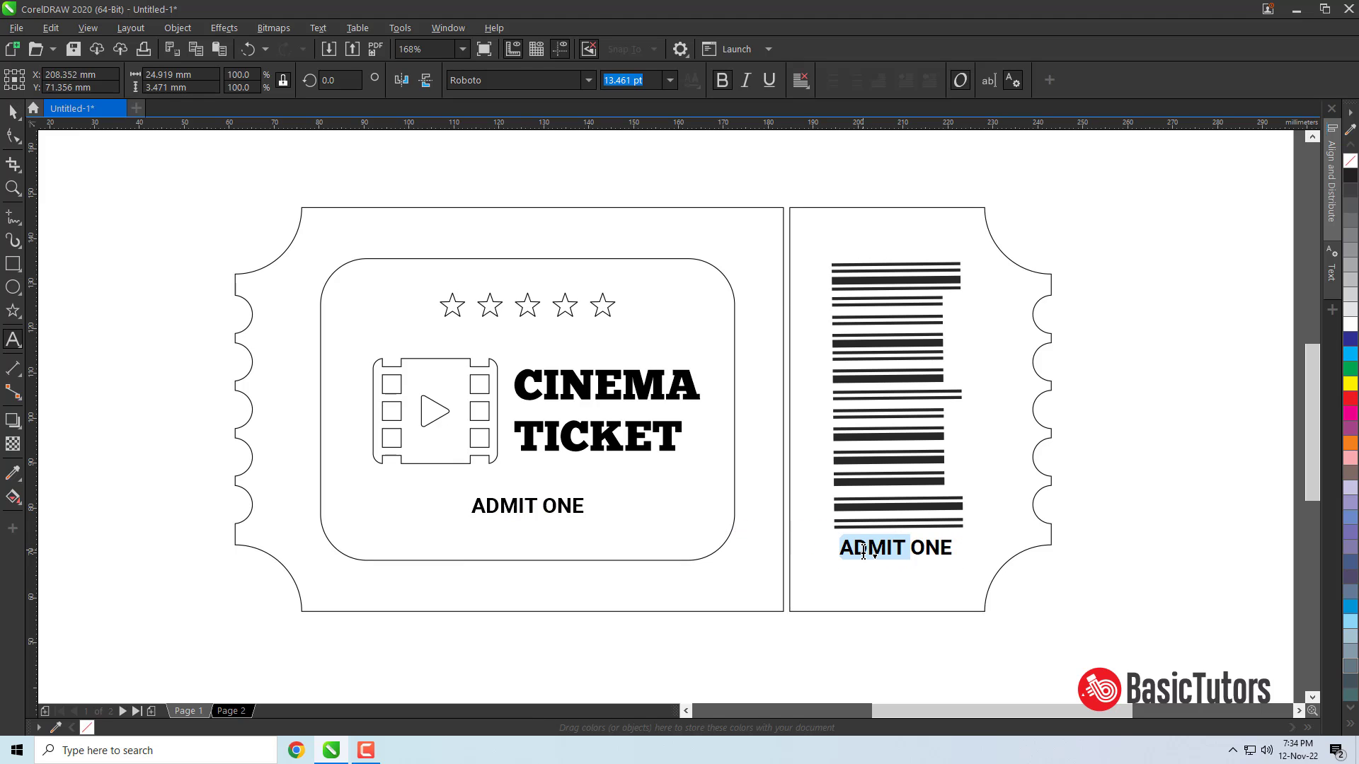
pyautogui.hotkey('ctrl', 'a')
pyautogui.write('67')
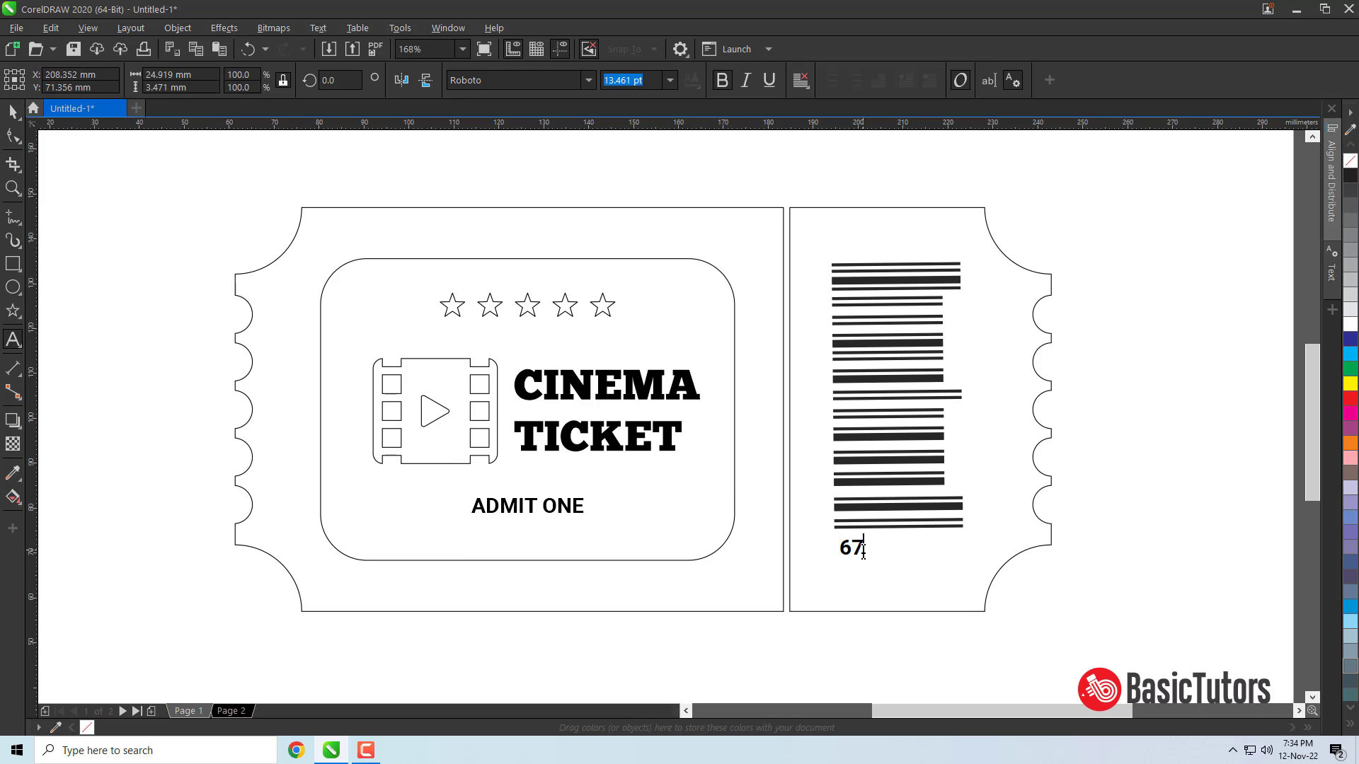
pyautogui.write('974334')
pyautogui.hotkey('ctrl', 'space')
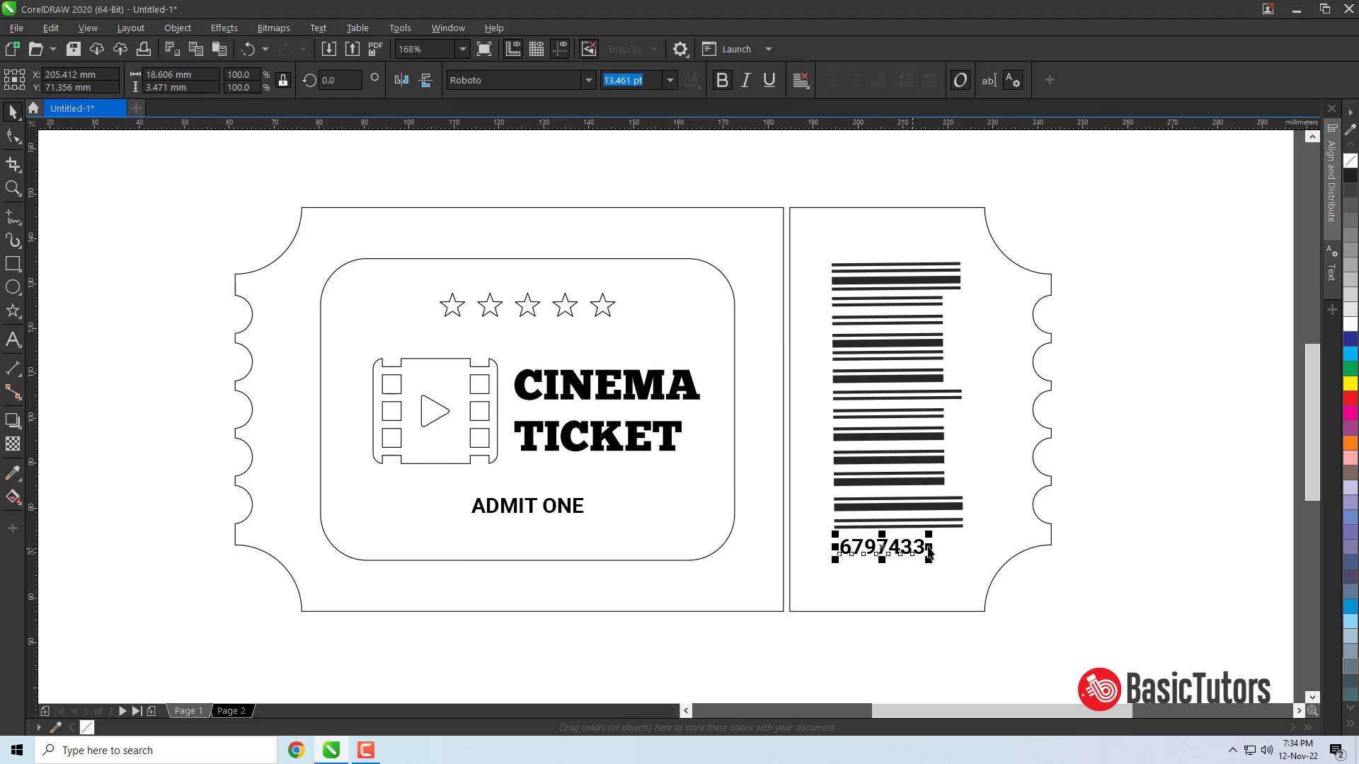
pyautogui.moveTo(932, 560); pyautogui.dragTo(952, 568)
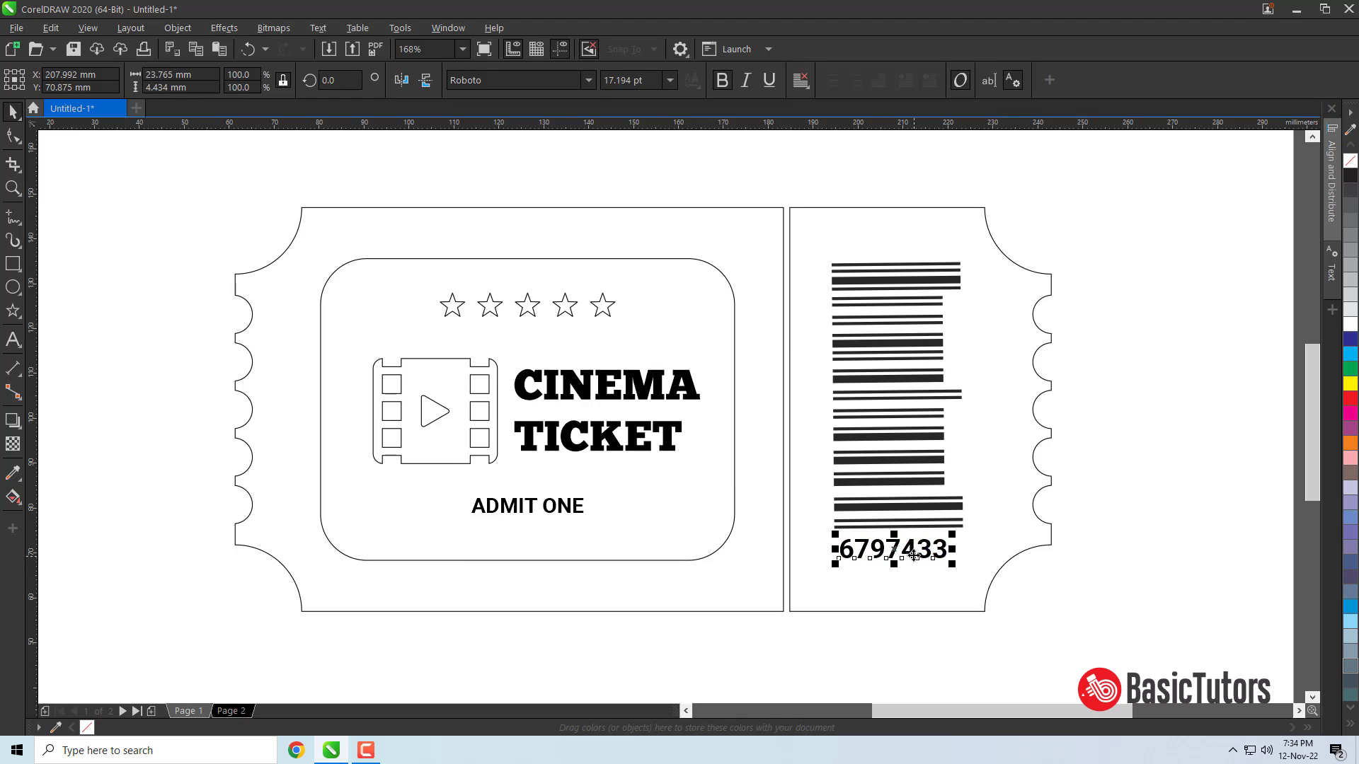
pyautogui.click(1128, 515)
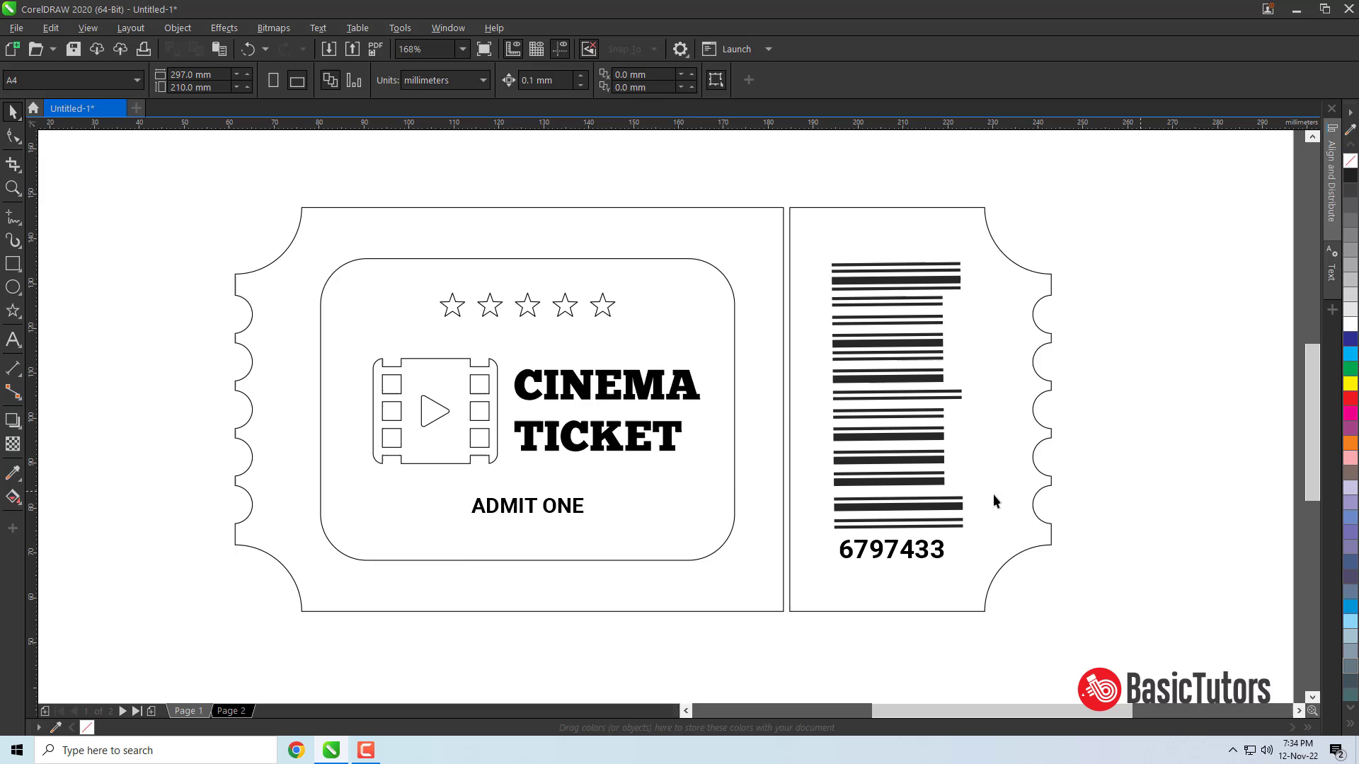
# Fill the main ticket part with the dark gray sampled from the barcode, C 71, M 65, Y 64, K 68
pyautogui.click(428, 215)
pyautogui.click(13, 498)
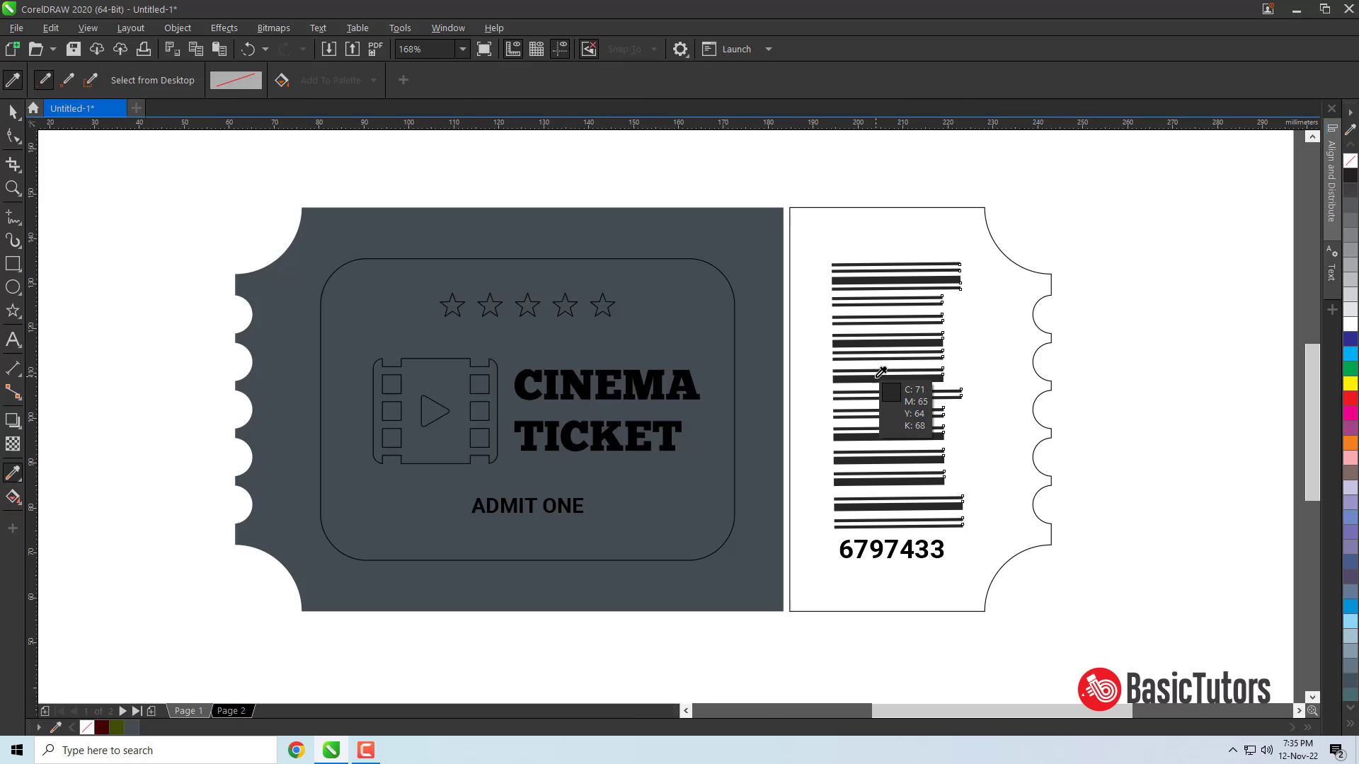
pyautogui.click(734, 296)
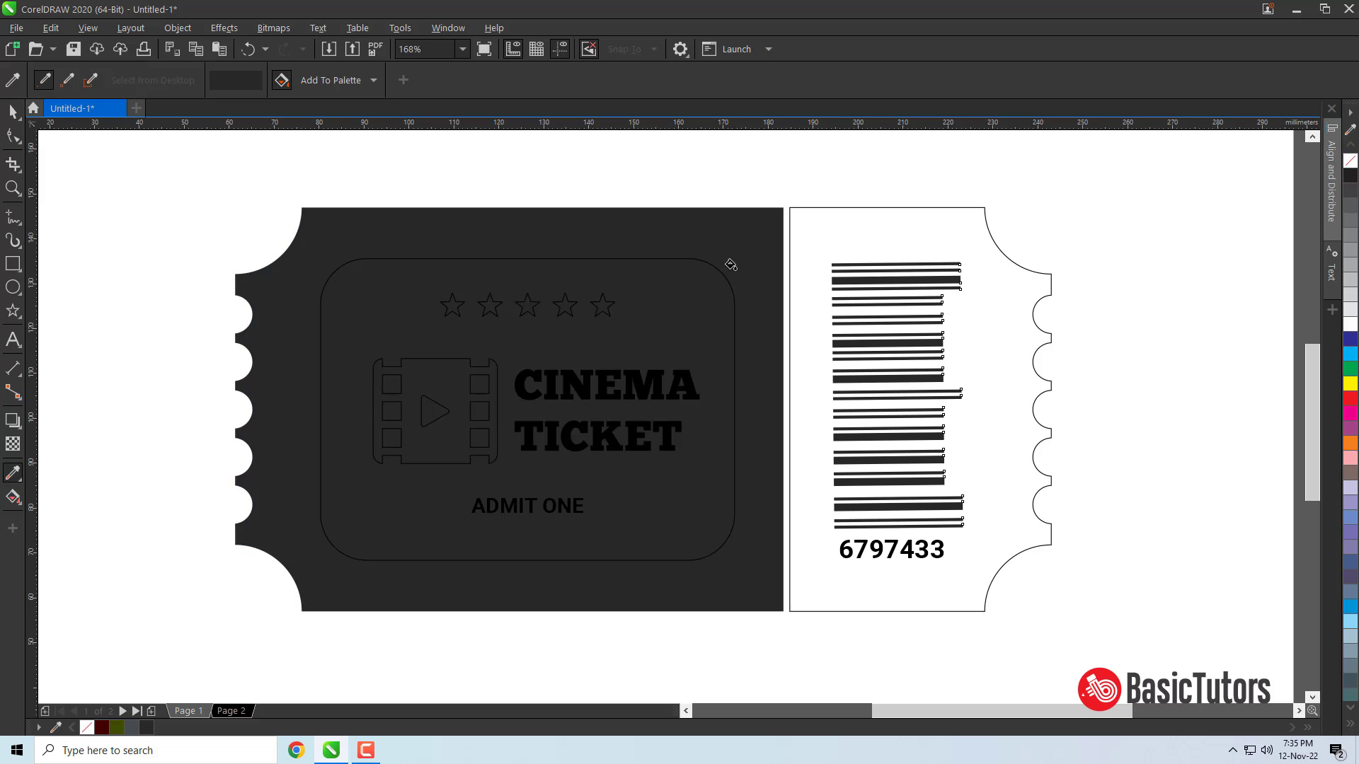
pyautogui.press('space')
pyautogui.click(1129, 366)
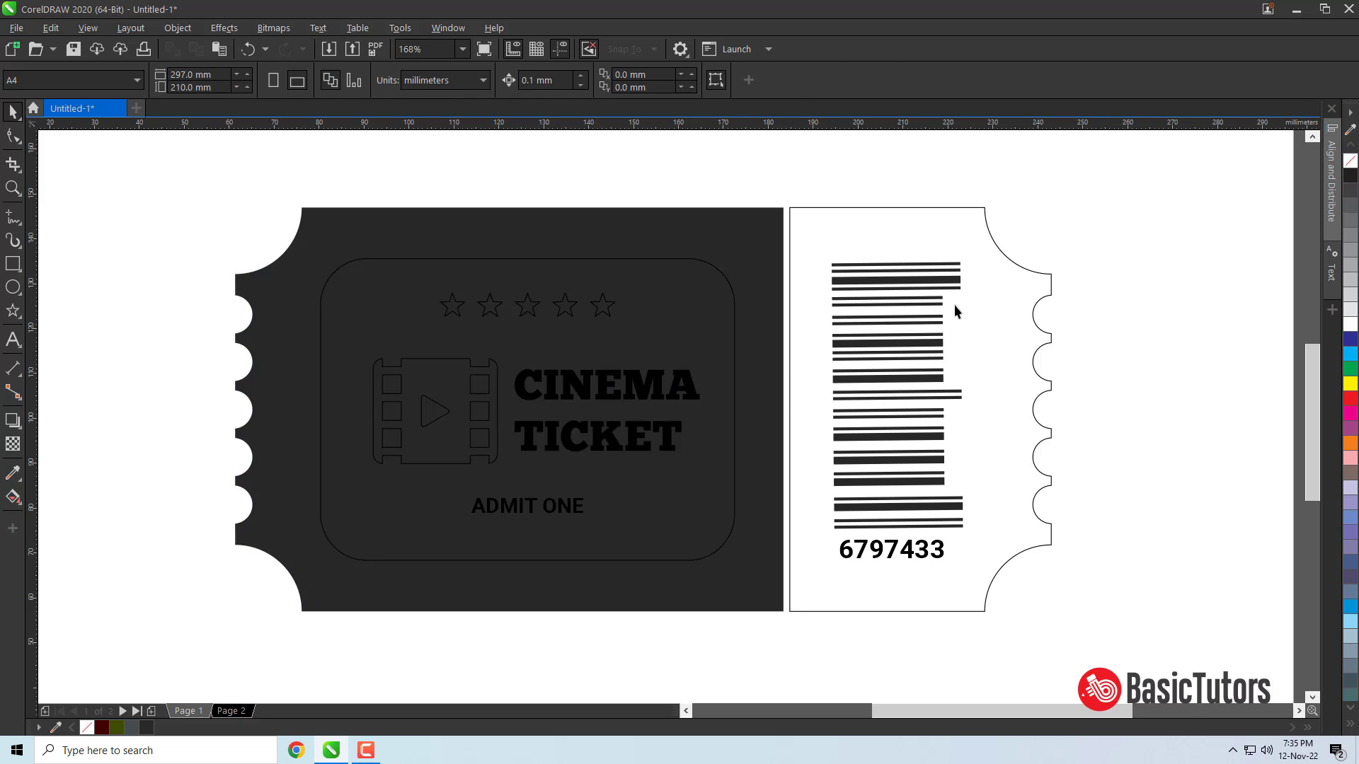
# Fill the ticket stub with a uniform color of RGB 236, 236, 221 and remove its outline
pyautogui.click(970, 240)
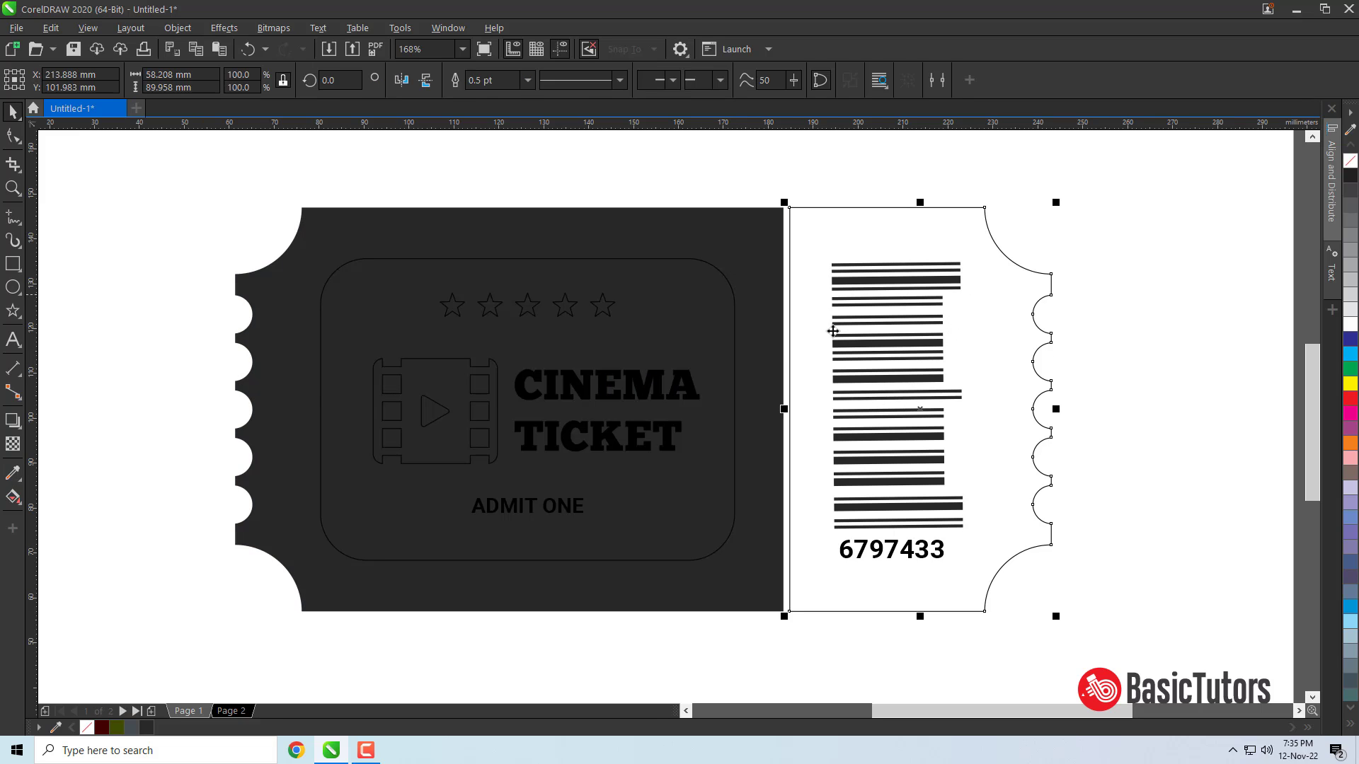
pyautogui.click(21, 494)
pyautogui.click(38, 80)
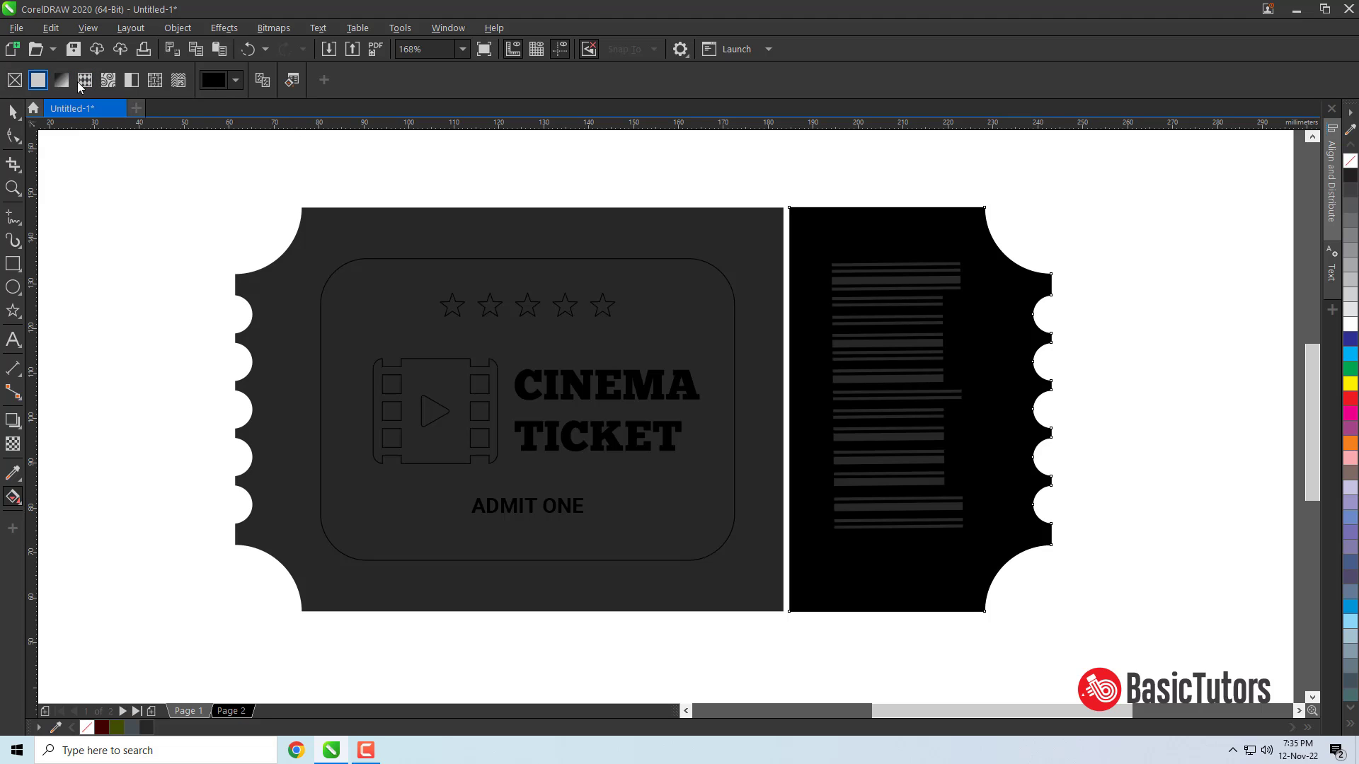
pyautogui.click(238, 80)
pyautogui.click(385, 161)
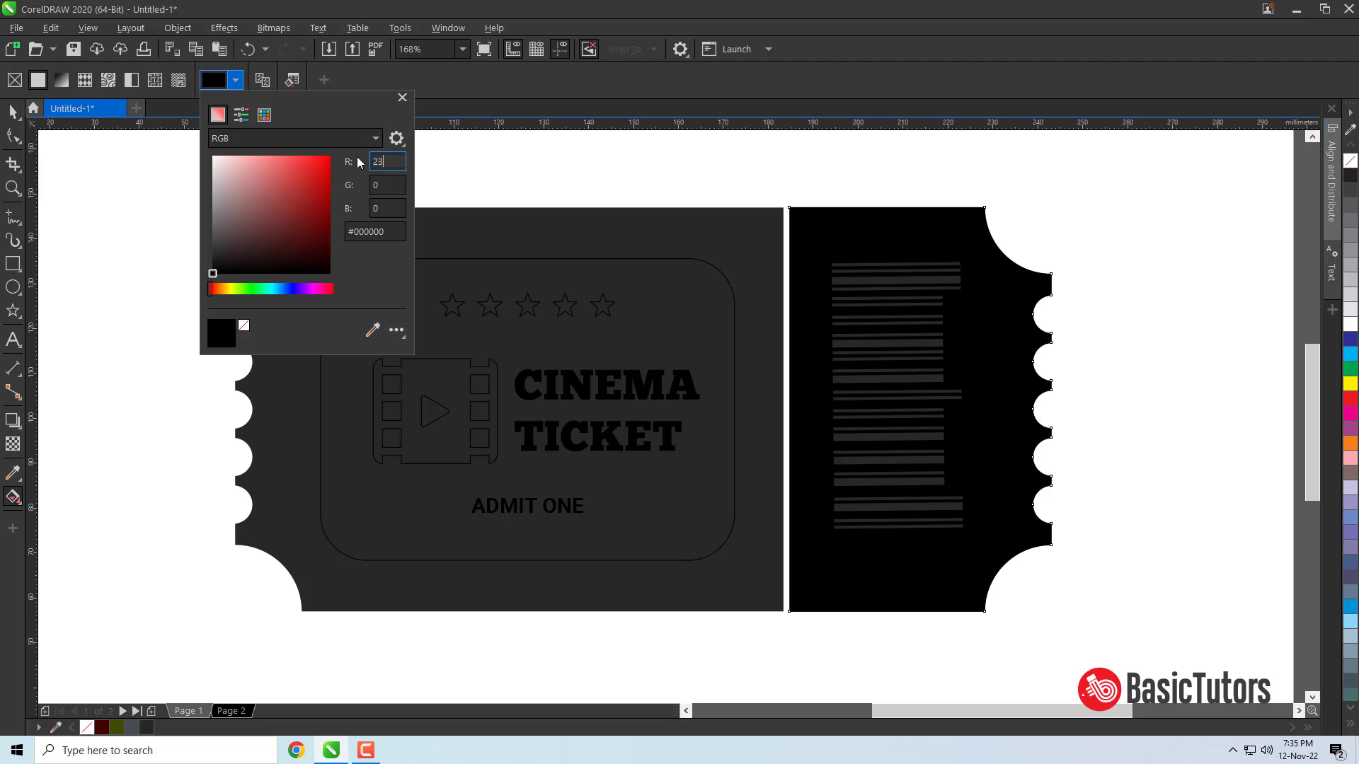
pyautogui.write('6')
pyautogui.press('Tab')
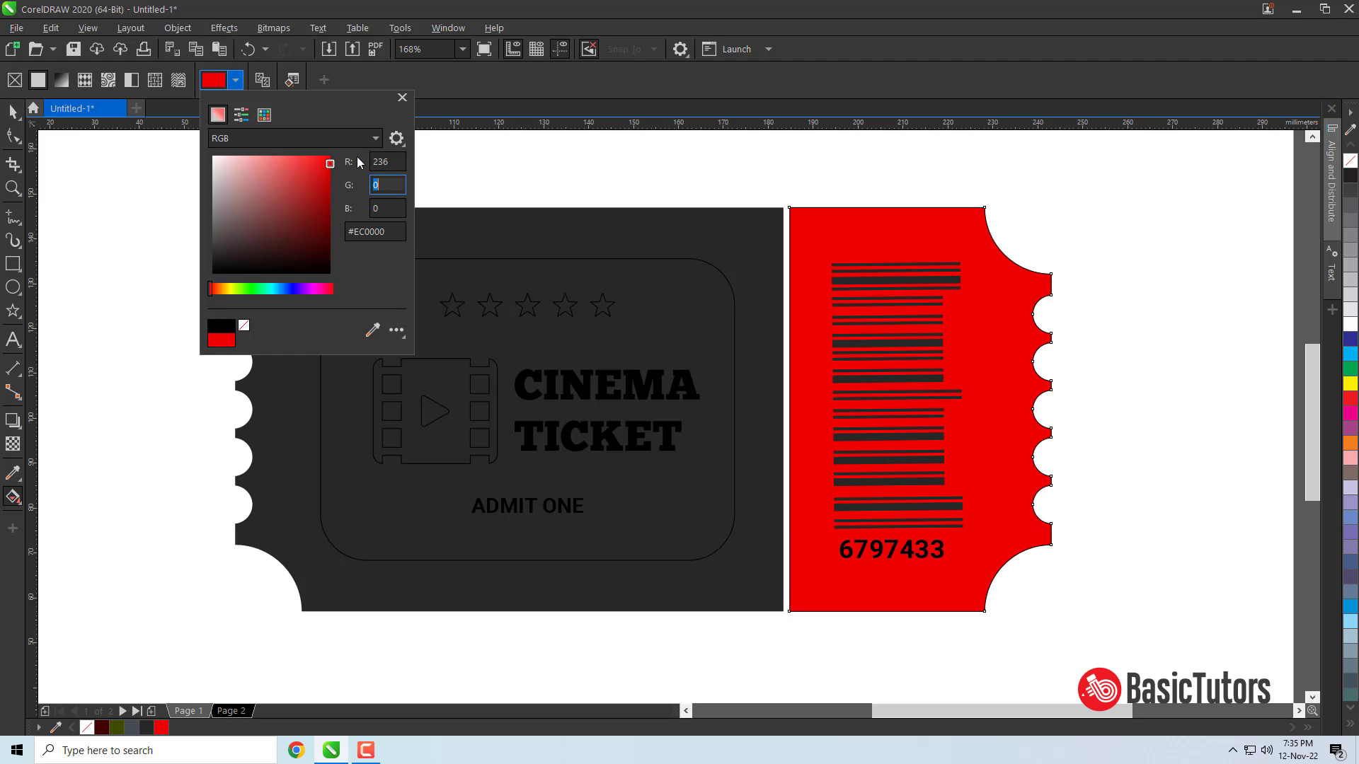
pyautogui.write('236')
pyautogui.press('Tab')
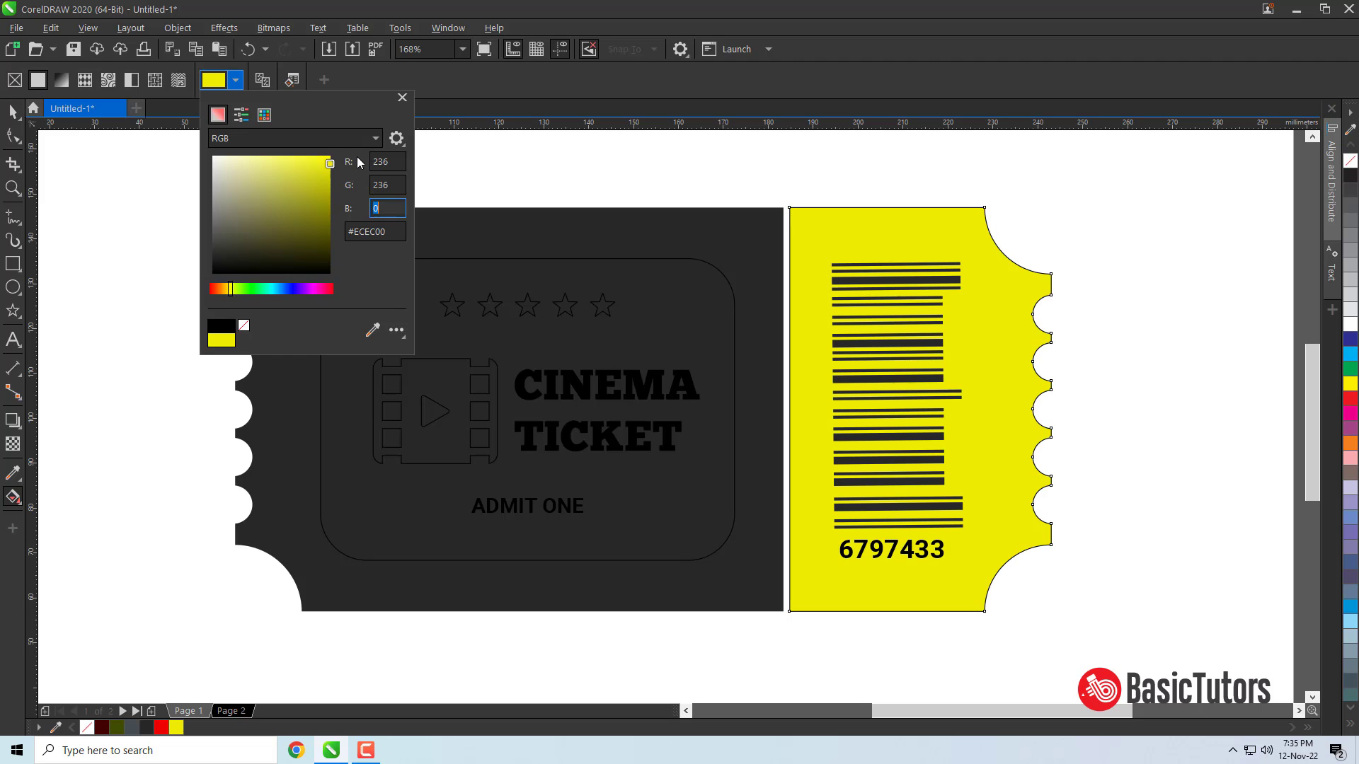
pyautogui.write('221')
pyautogui.press('Return')
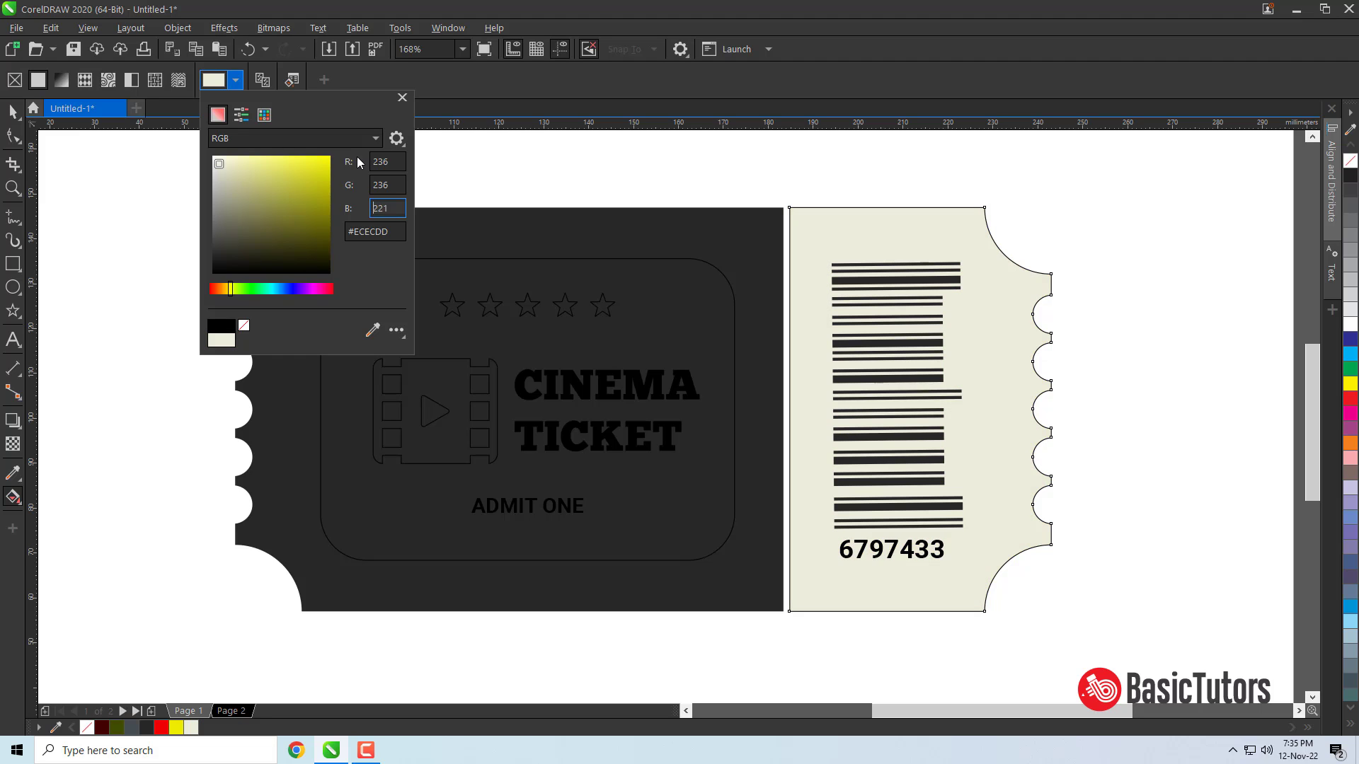
pyautogui.click(12, 112)
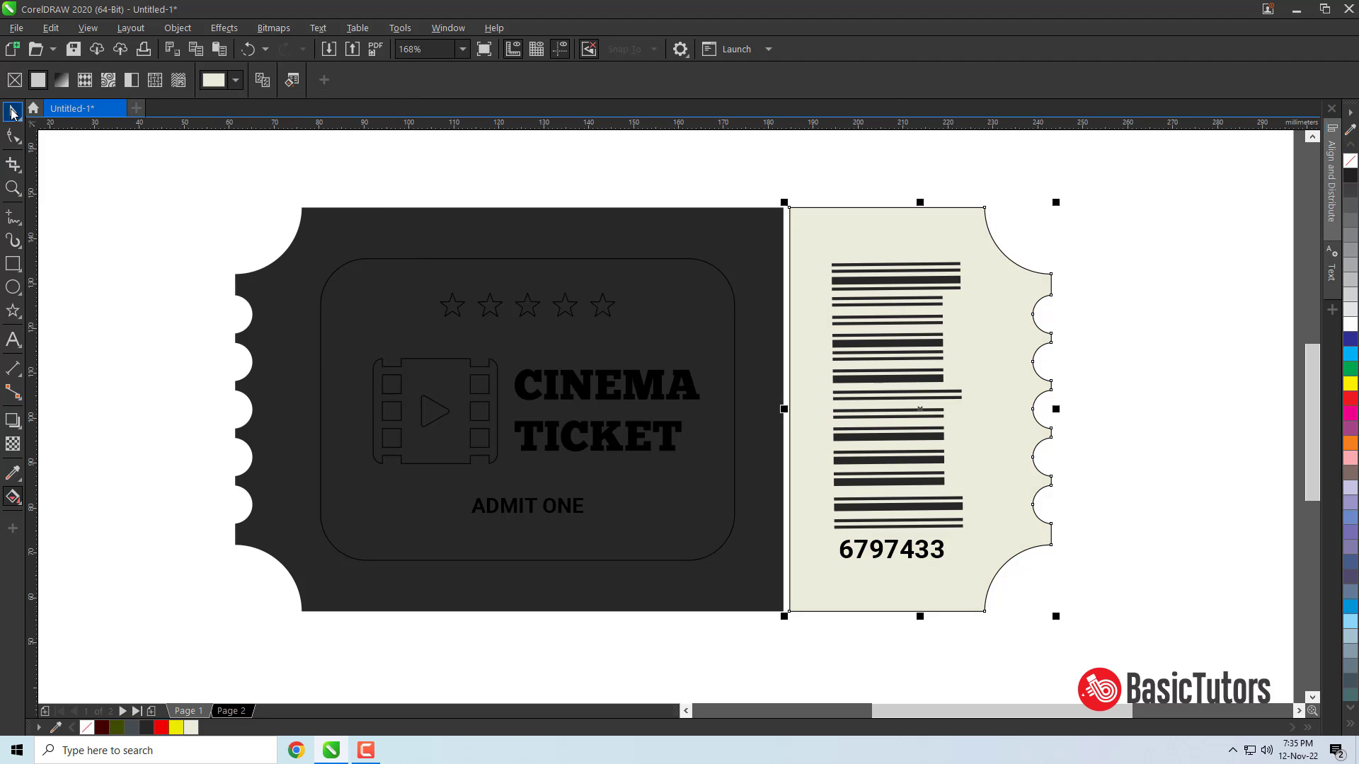
pyautogui.click(1225, 337)
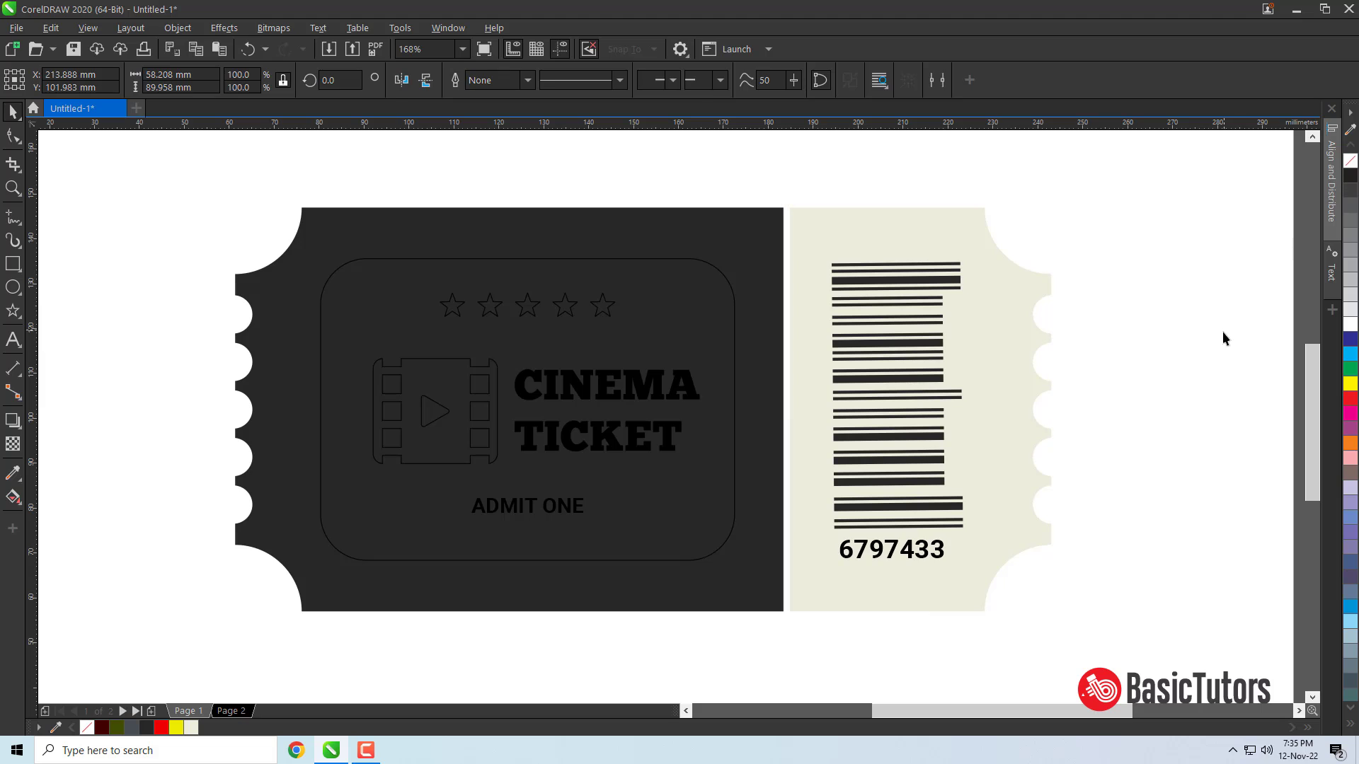
# Give the inner rounded frame a white outline with a width of 2 pt
pyautogui.click(565, 322)
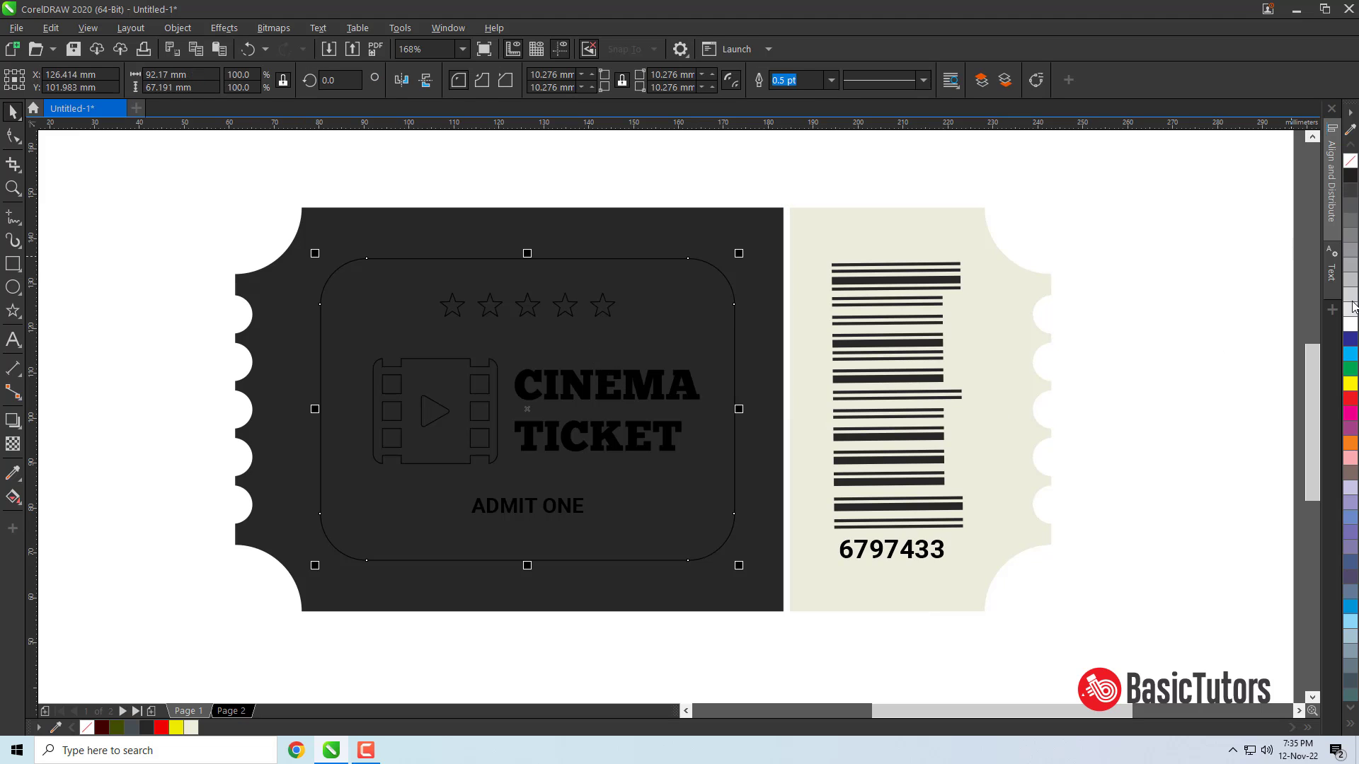
pyautogui.rightClick(1351, 327)
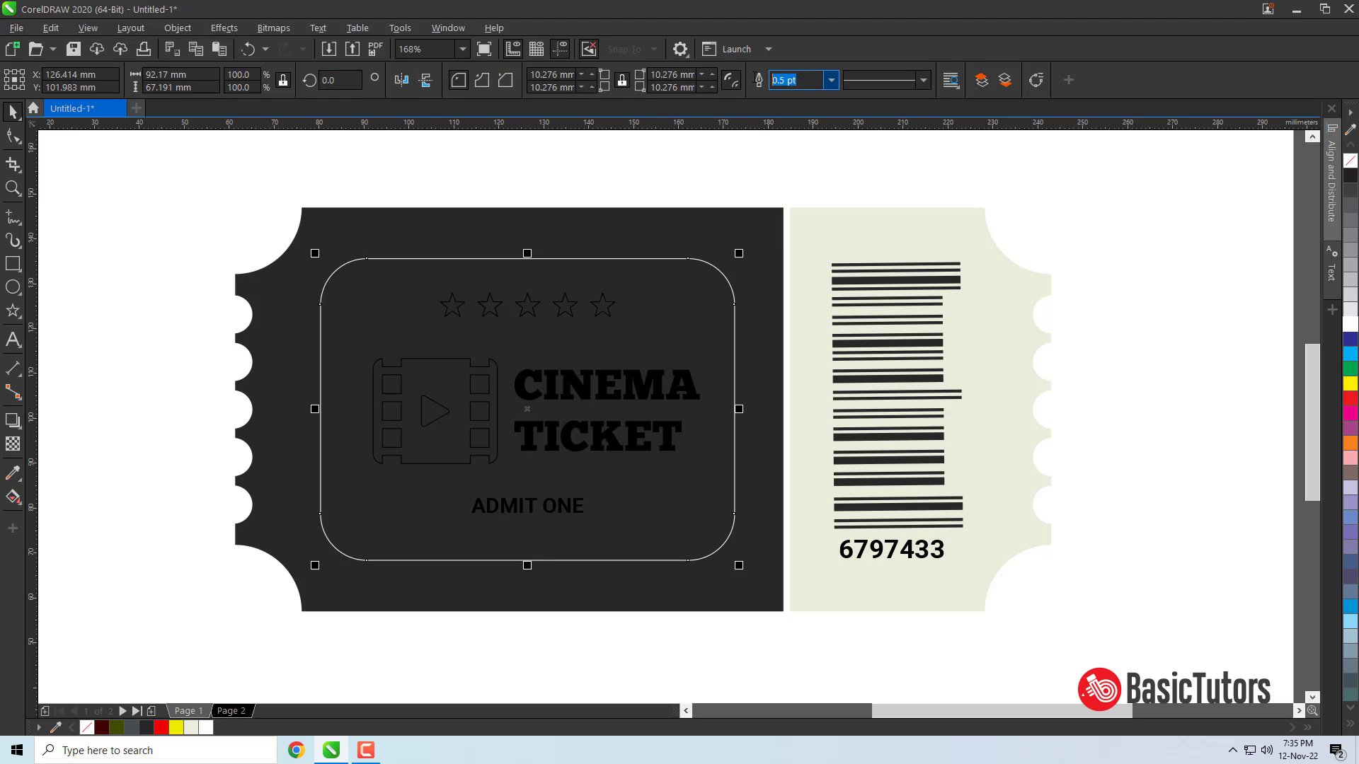
pyautogui.write('3')
pyautogui.press('Return')
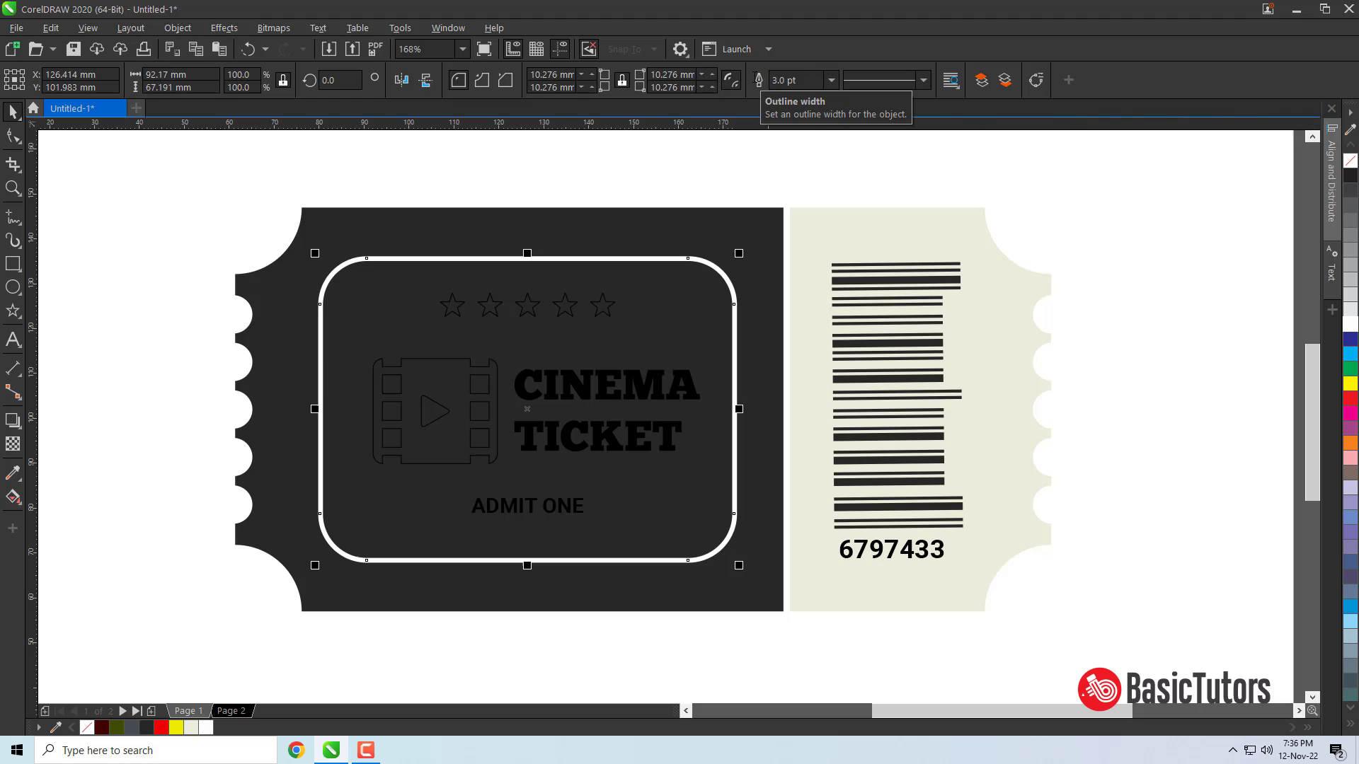
pyautogui.write('2')
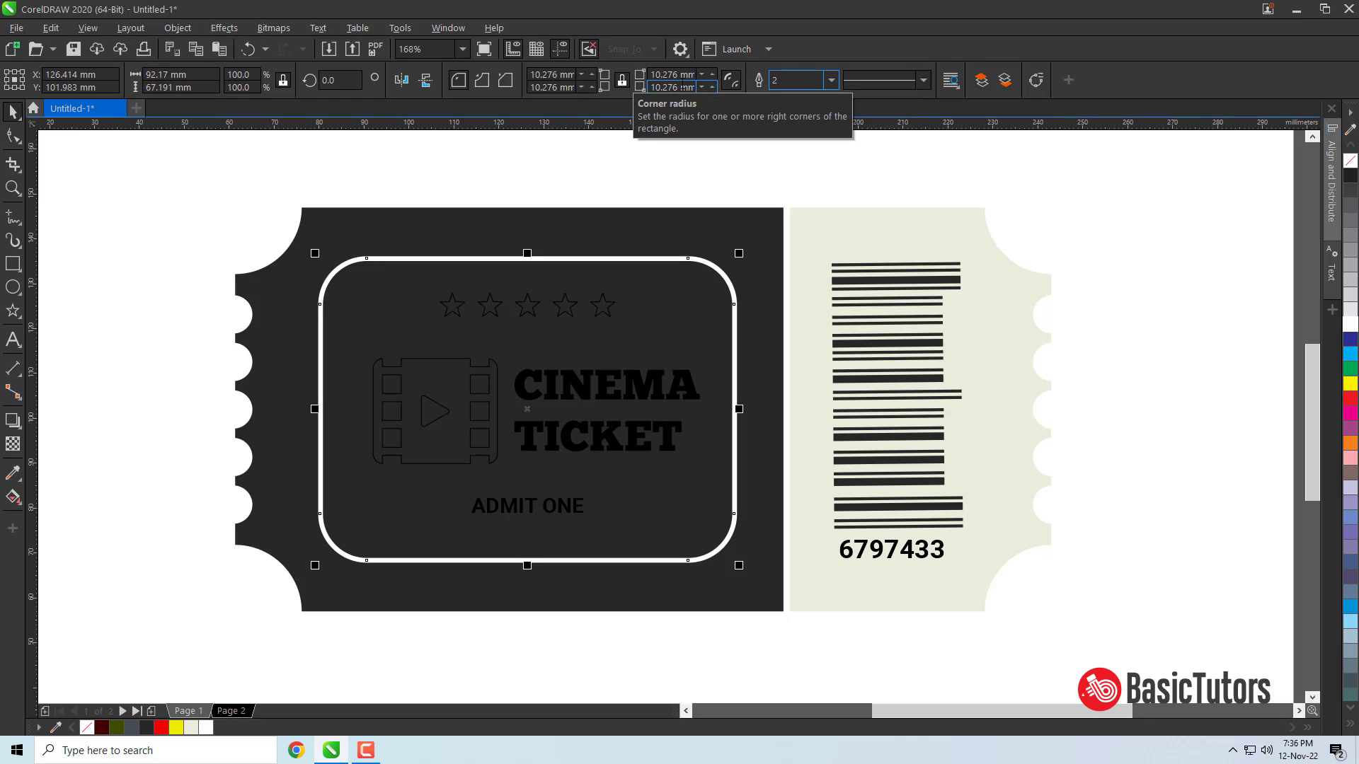
pyautogui.press('Return')
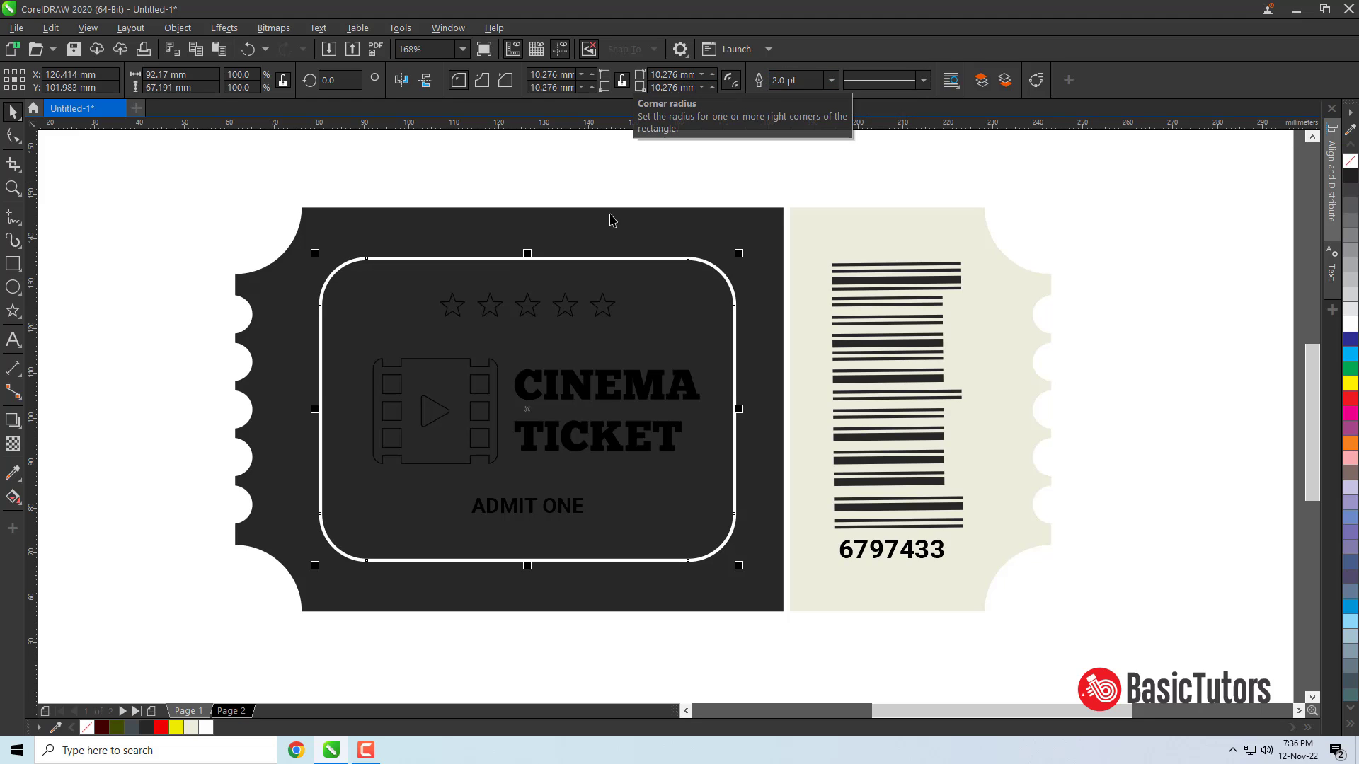
pyautogui.click(80, 295)
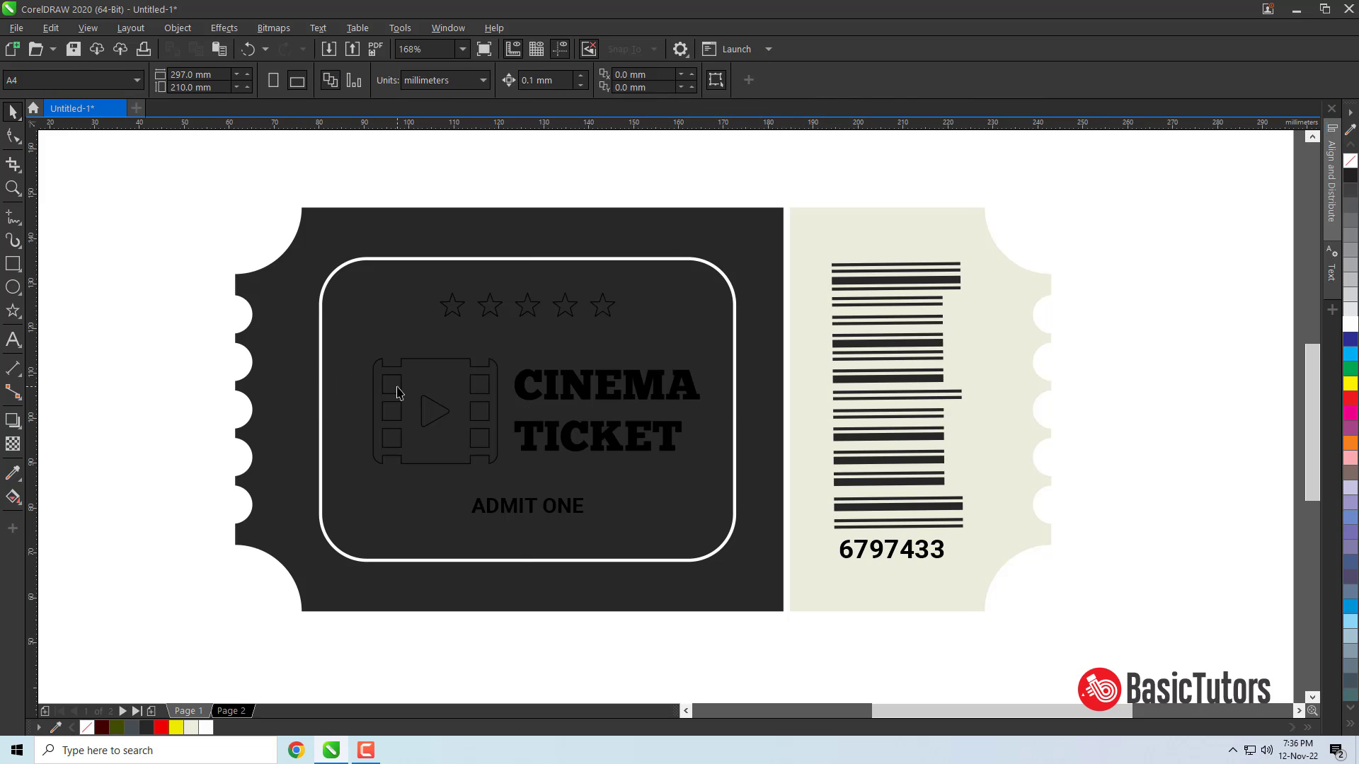
# Fill the film strip icon and the five stars with white, leaving the stars without an outline
pyautogui.click(410, 389)
pyautogui.click(204, 731)
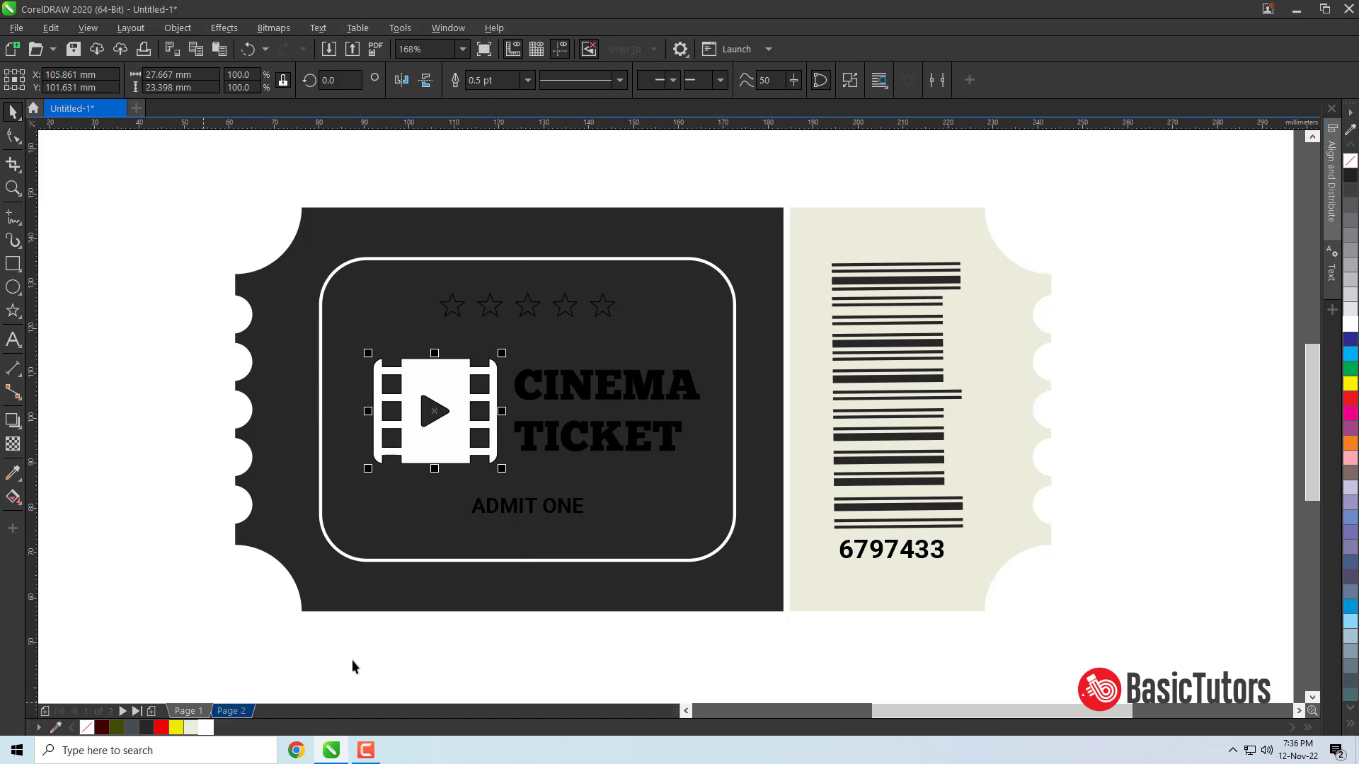
pyautogui.click(572, 304)
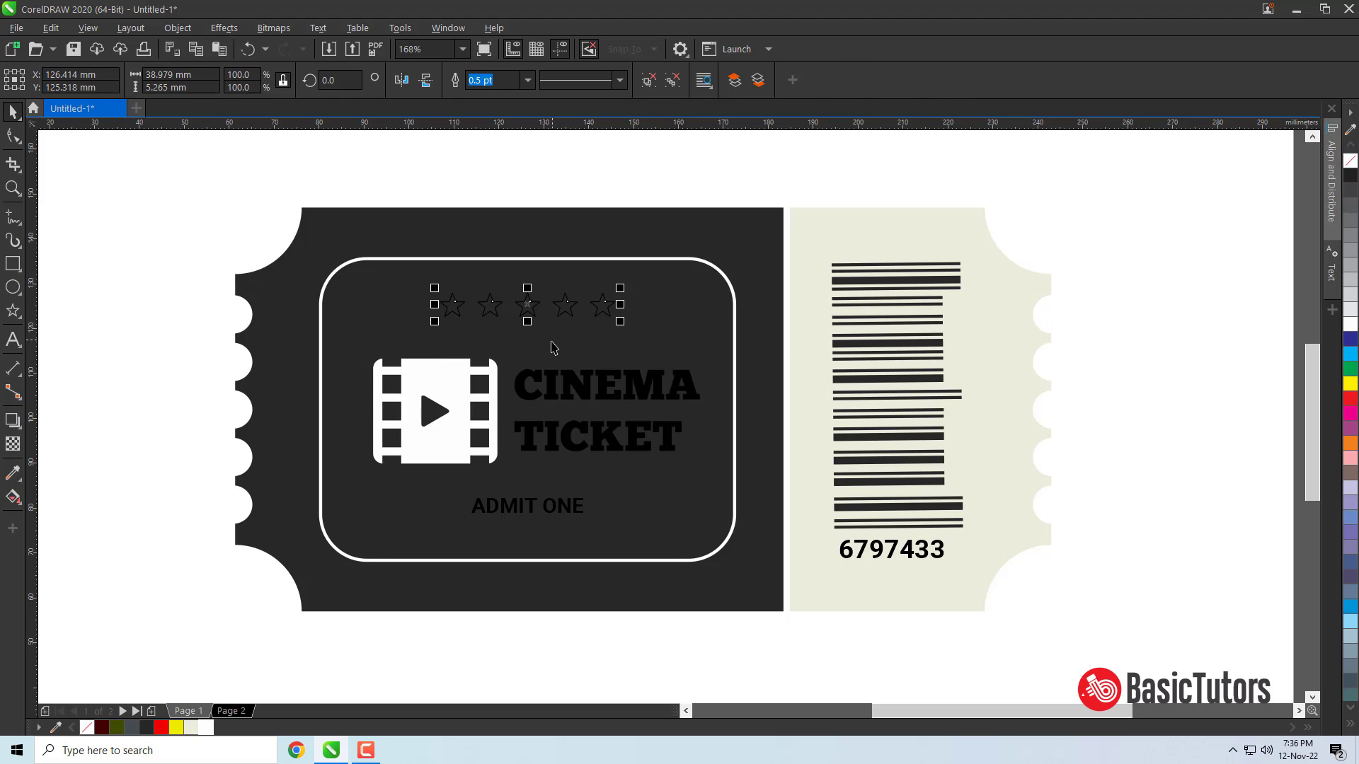
pyautogui.click(206, 728)
pyautogui.rightClick(1350, 170)
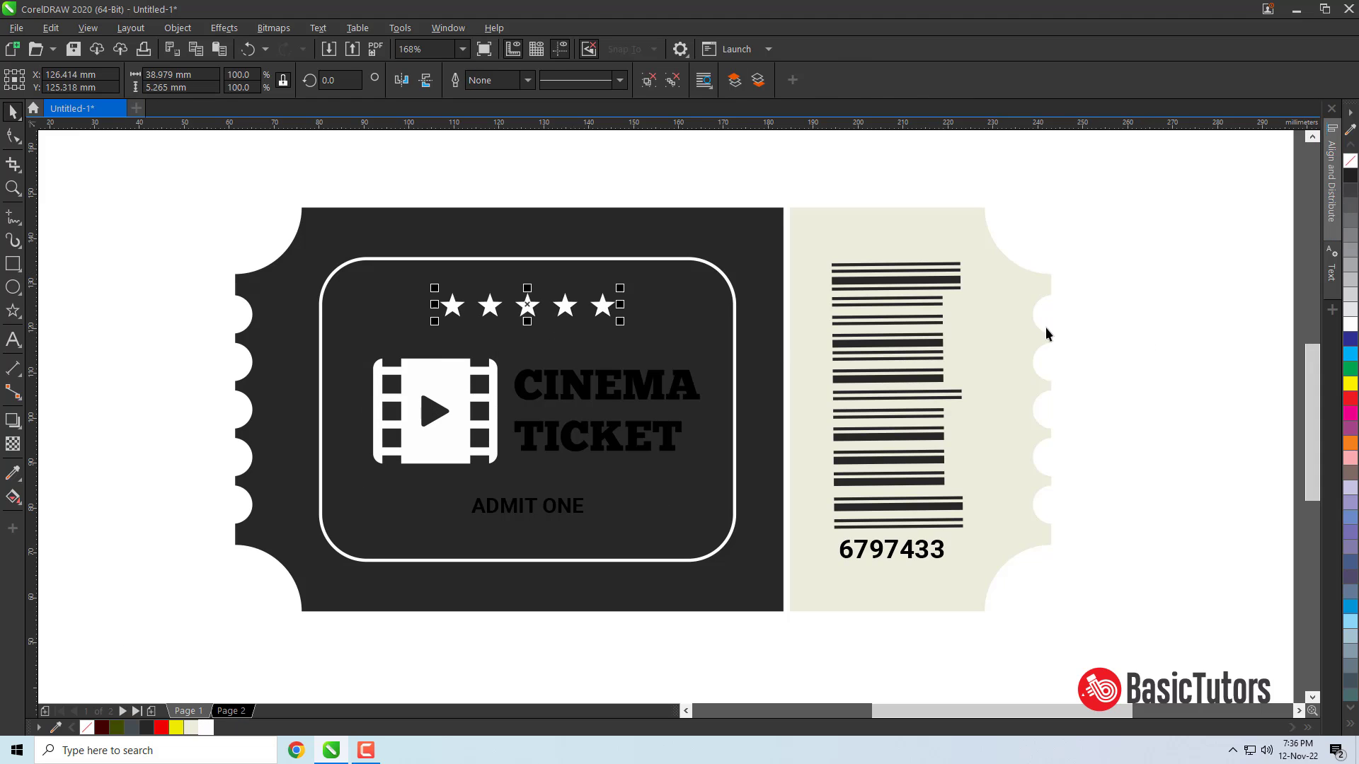
# Fill the ADMIT ONE text inside the frame with white and reselect the row of stars
pyautogui.click(520, 510)
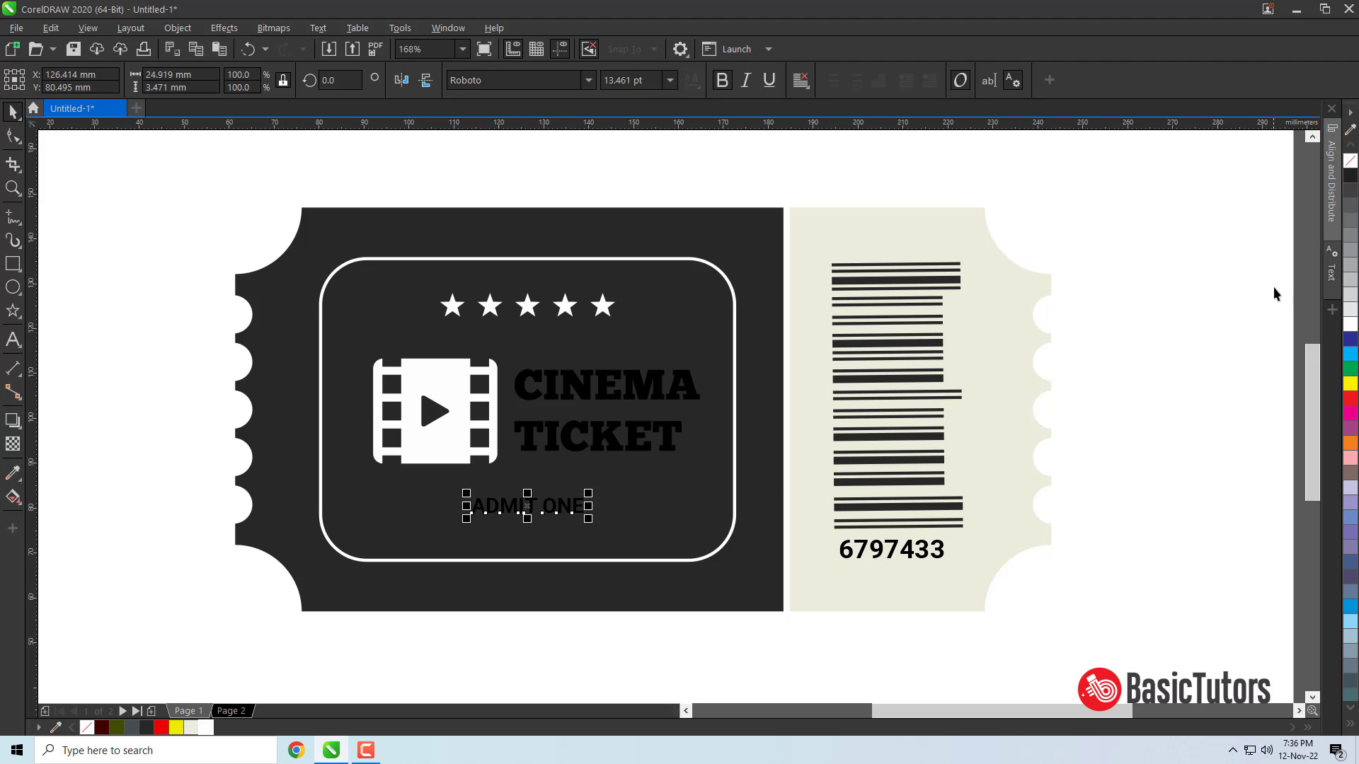
pyautogui.click(206, 728)
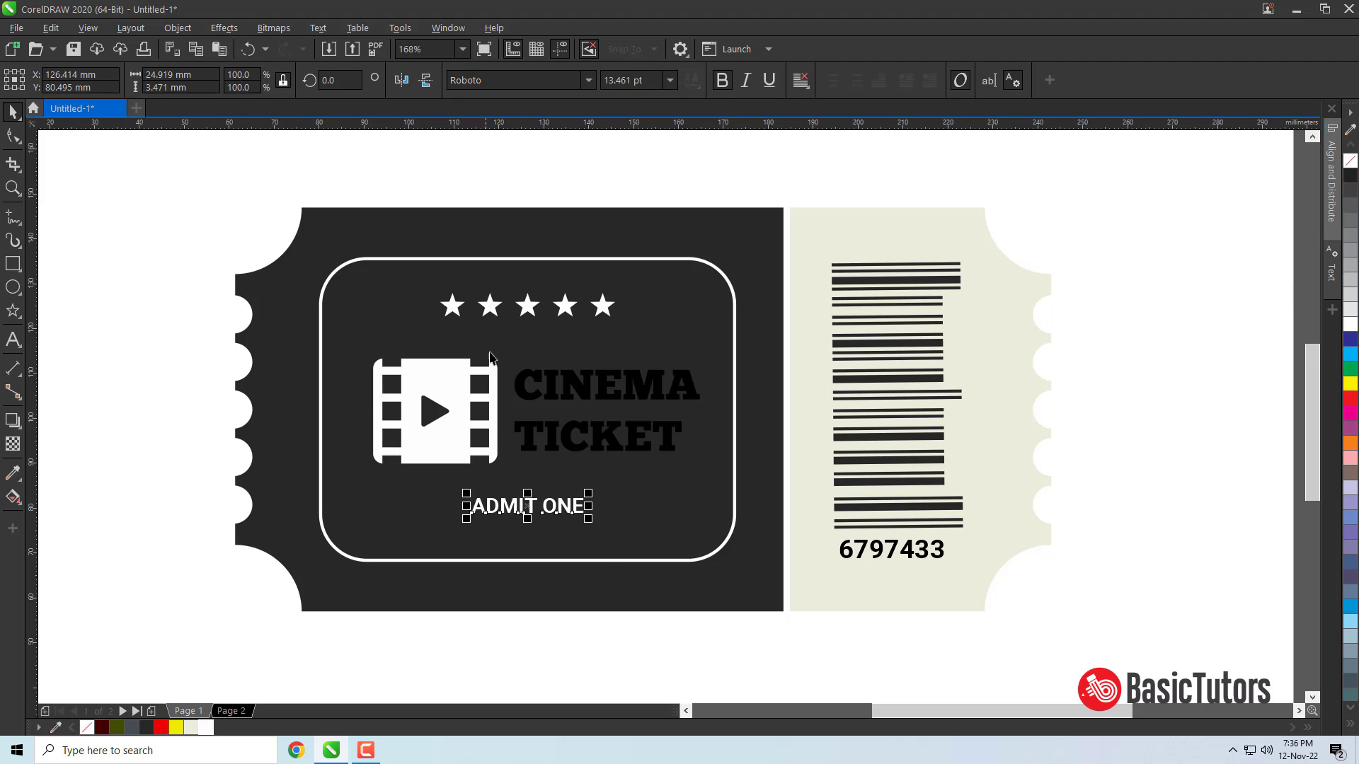
pyautogui.click(498, 310)
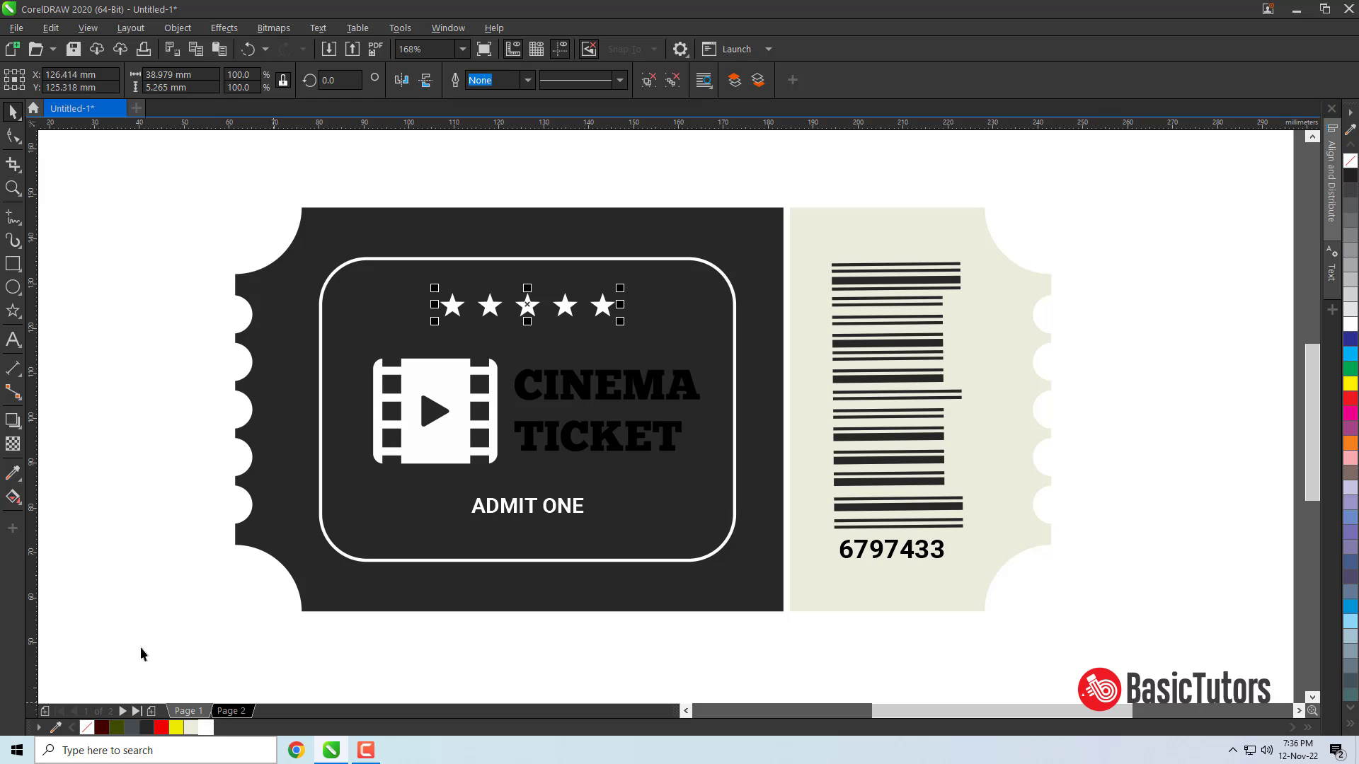
# Fill the CINEMA TICKET title text with a uniform color of RGB 212, 5, 83 and deselect it
pyautogui.click(95, 518)
pyautogui.click(559, 389)
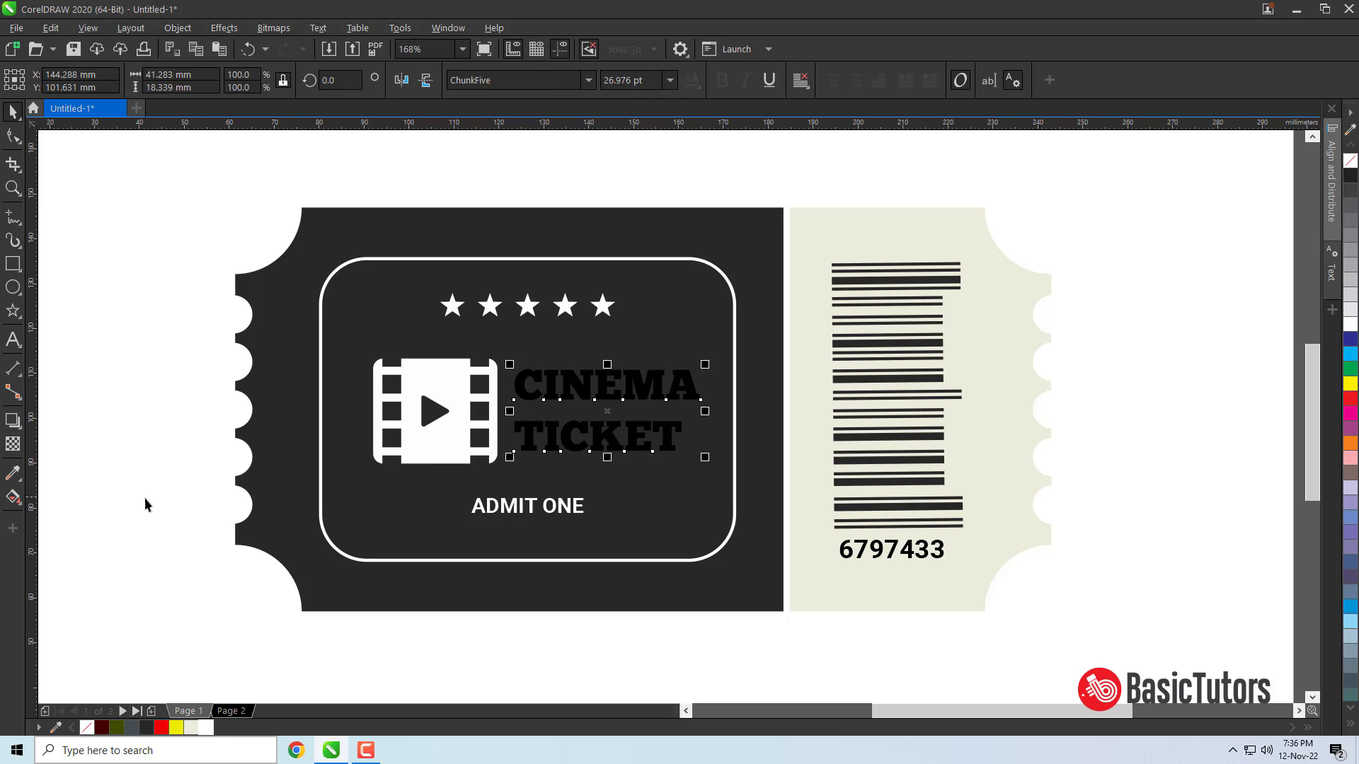
pyautogui.click(12, 497)
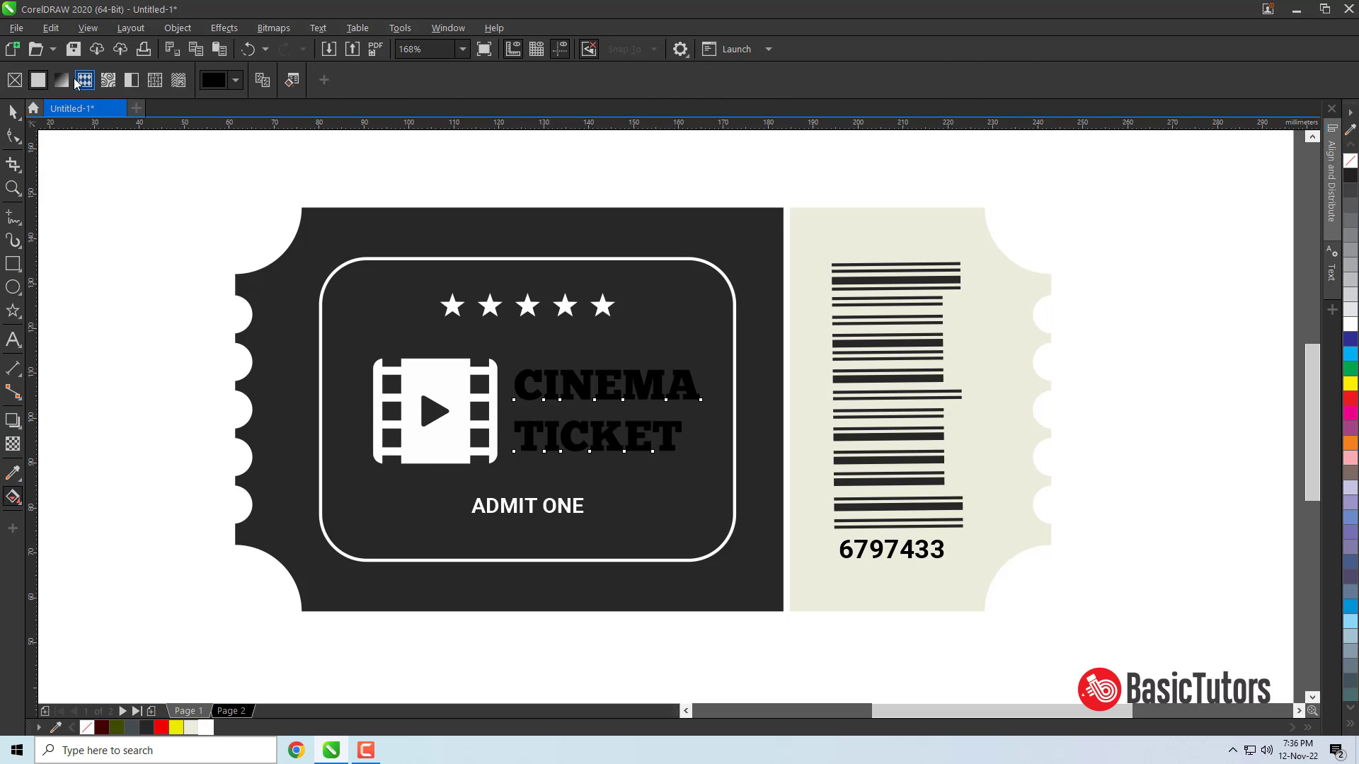
pyautogui.click(236, 80)
pyautogui.click(337, 159)
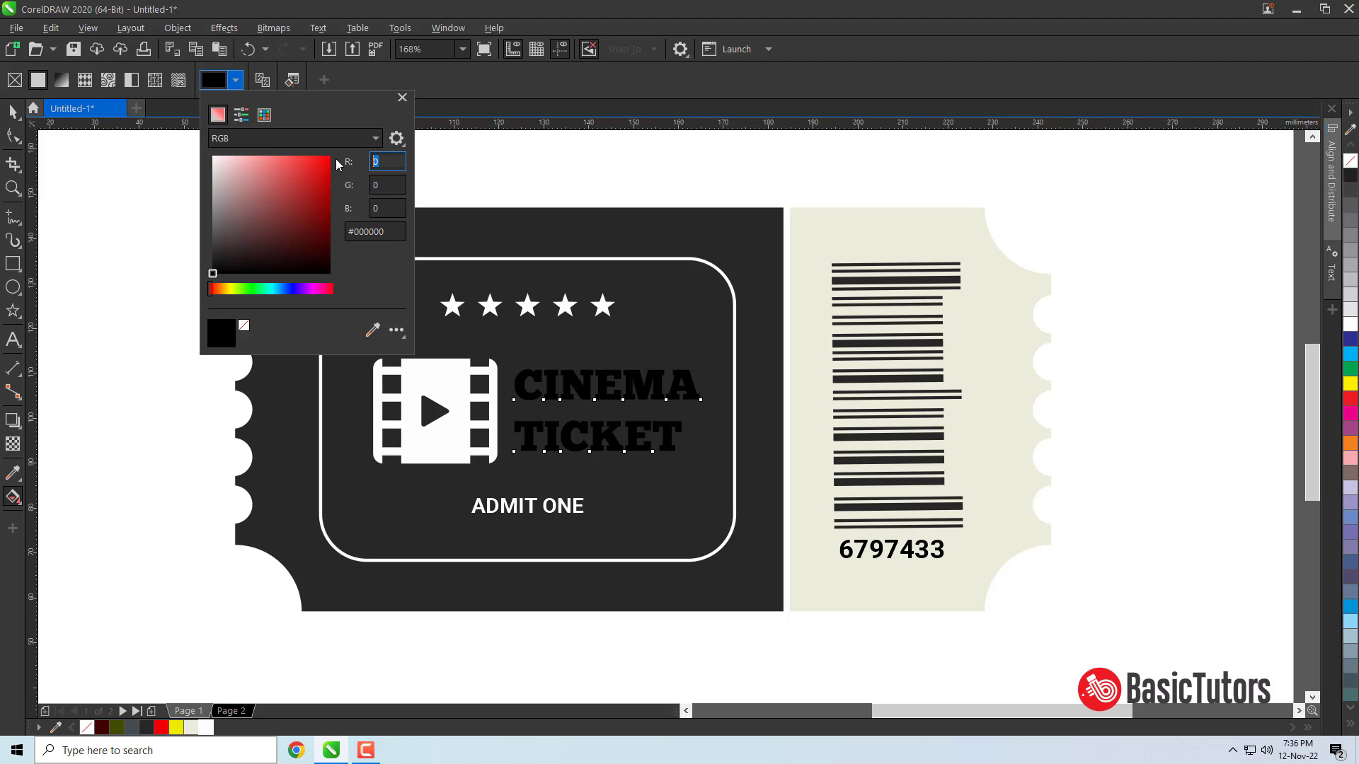
pyautogui.write('212')
pyautogui.press('Tab')
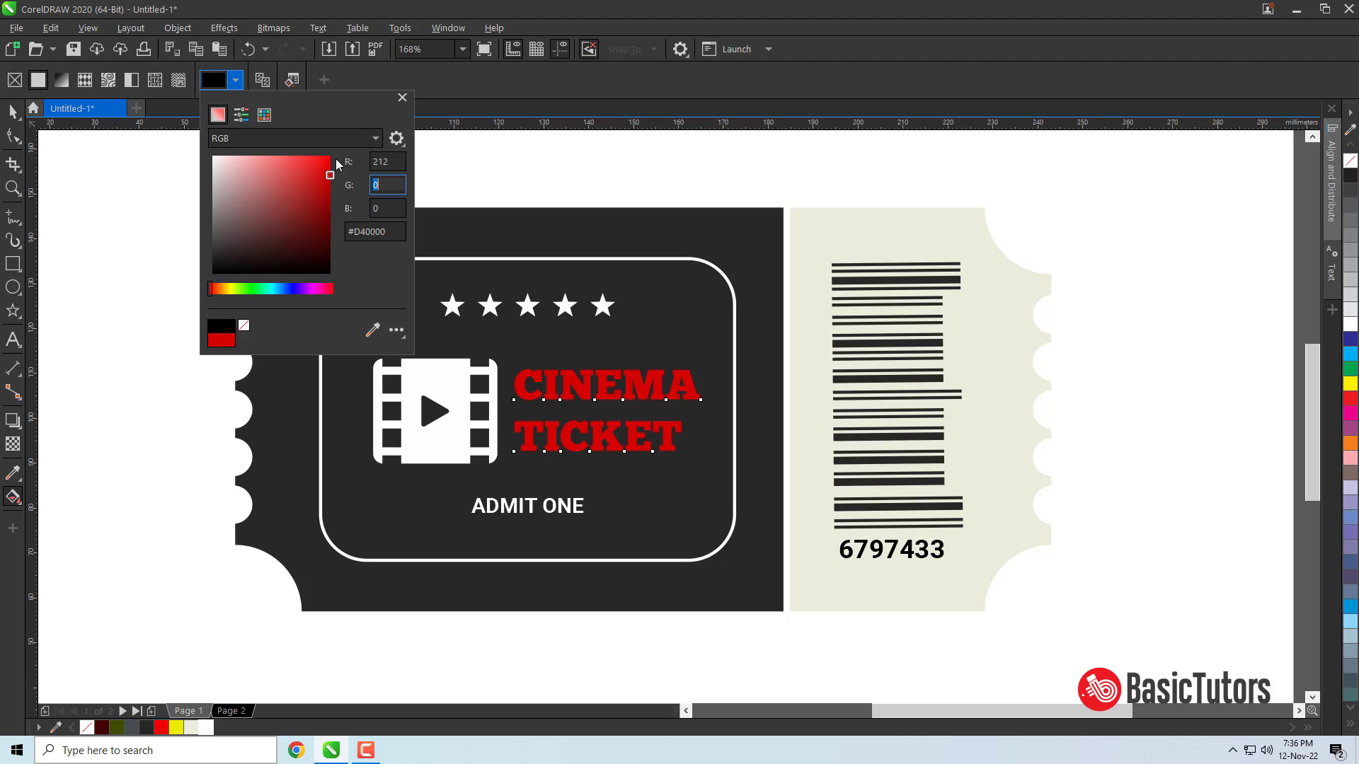
pyautogui.write('5')
pyautogui.press('Tab')
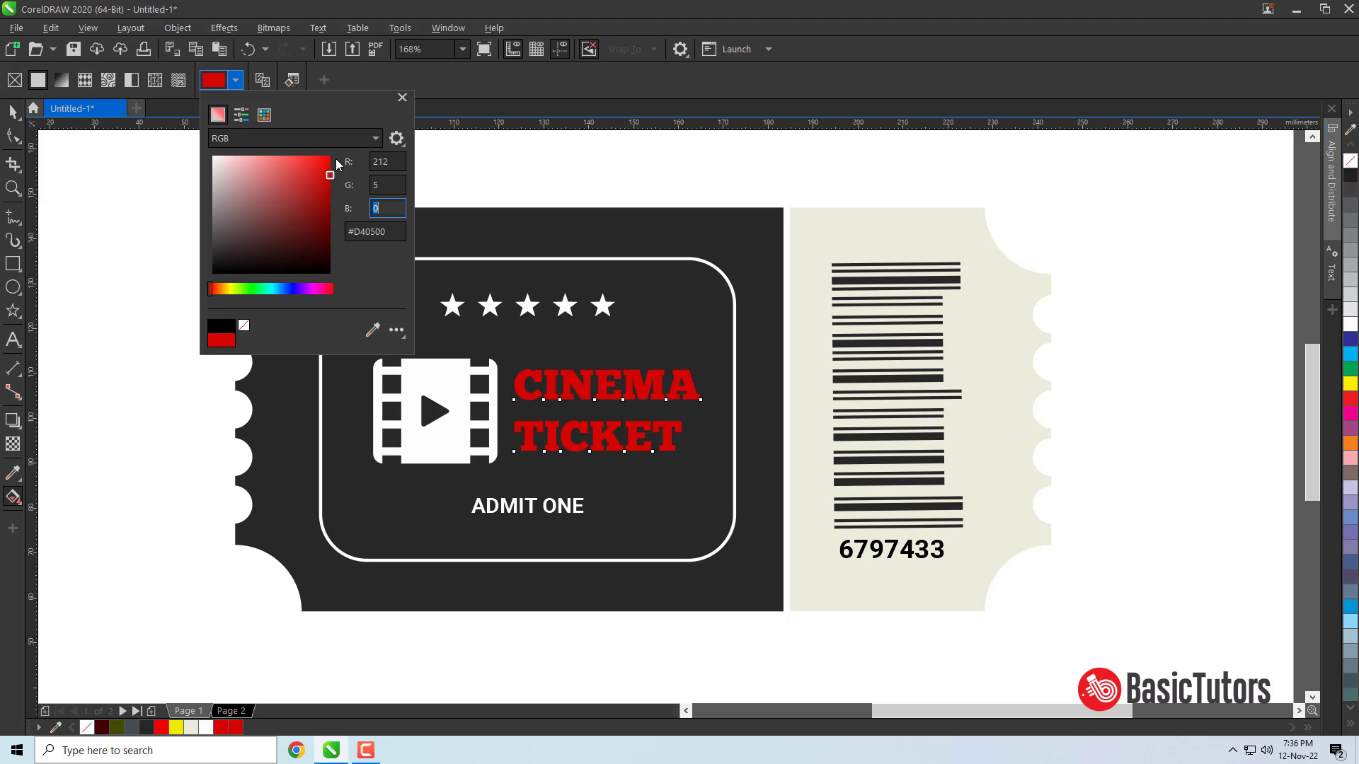
pyautogui.write('83')
pyautogui.press('Return')
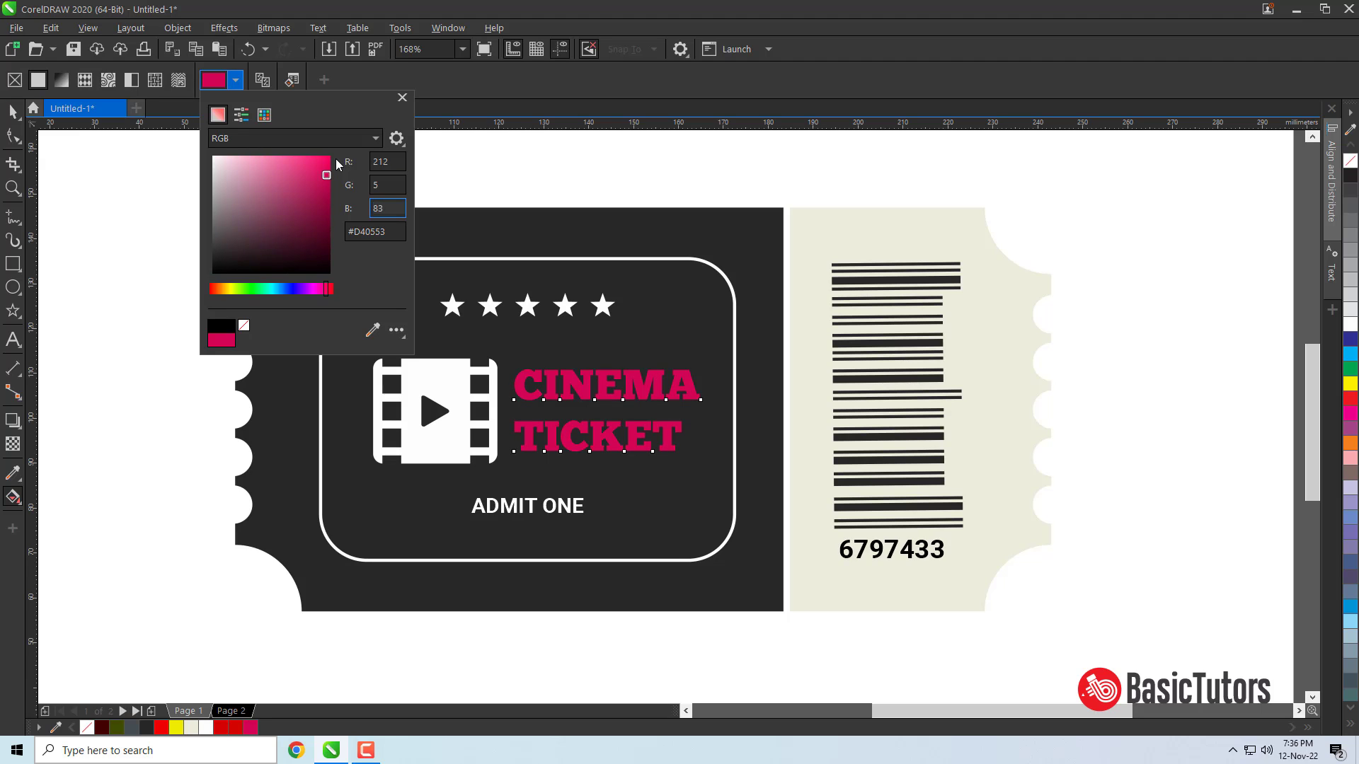
pyautogui.click(12, 112)
pyautogui.click(138, 196)
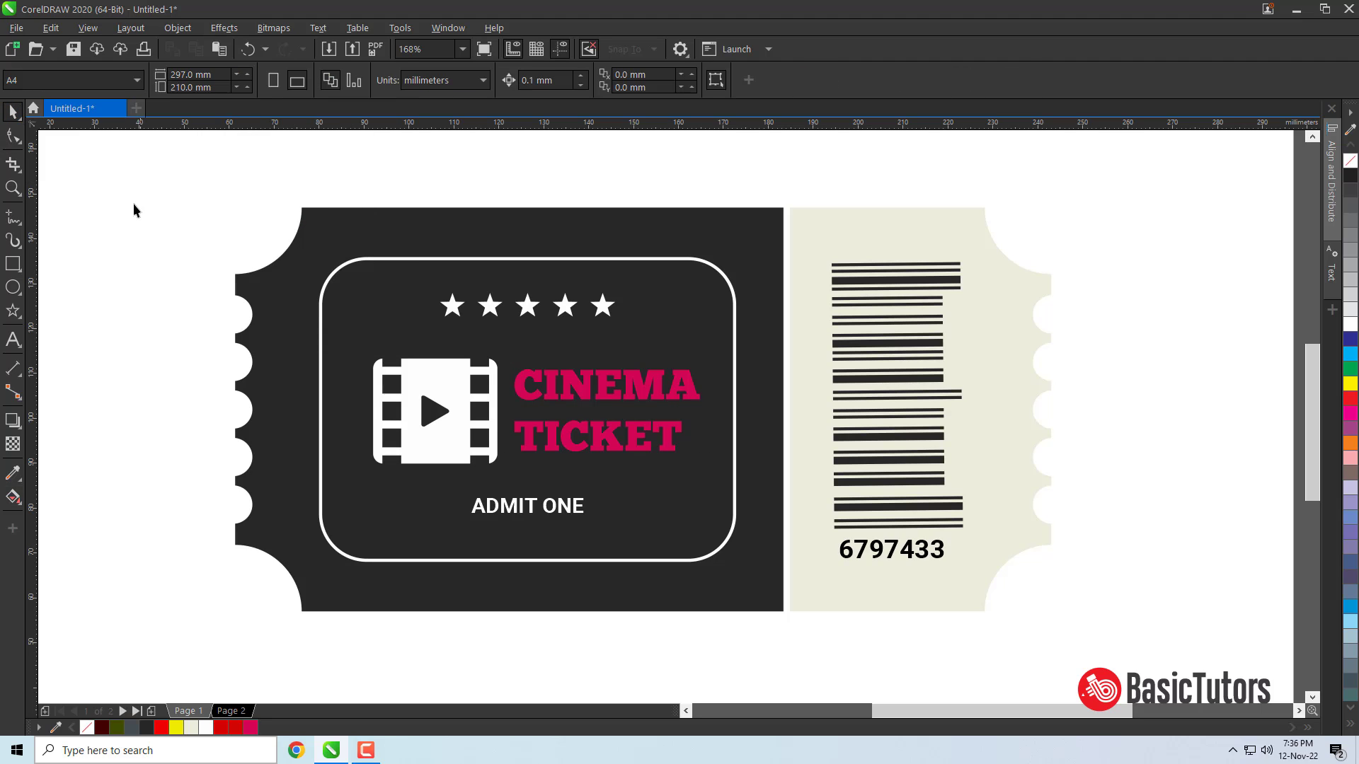